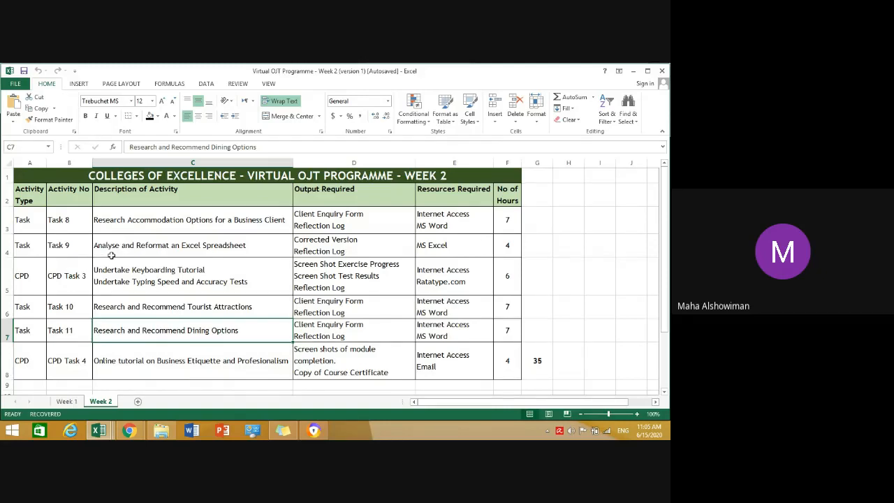
- Switch to the Task 9 - Spreadsheet - Student Version workbook and look over its Question Sheet and Spreadsheet sheets
left_click(107, 432)
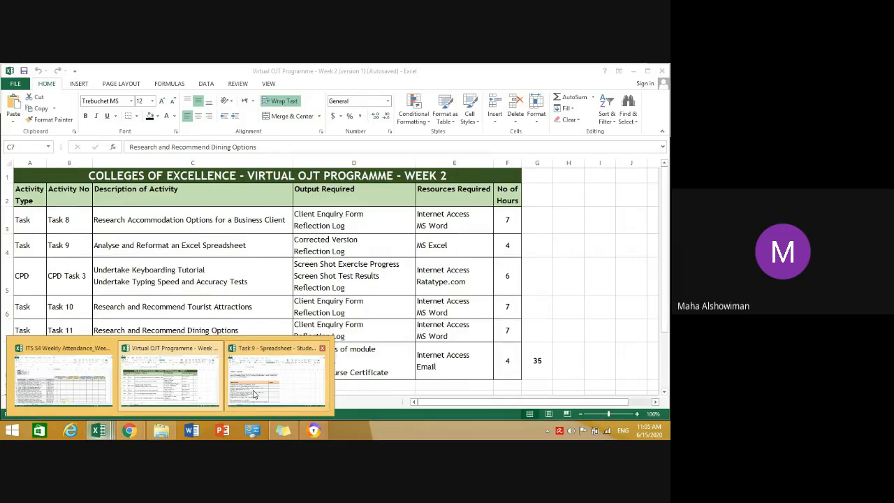
left_click(276, 377)
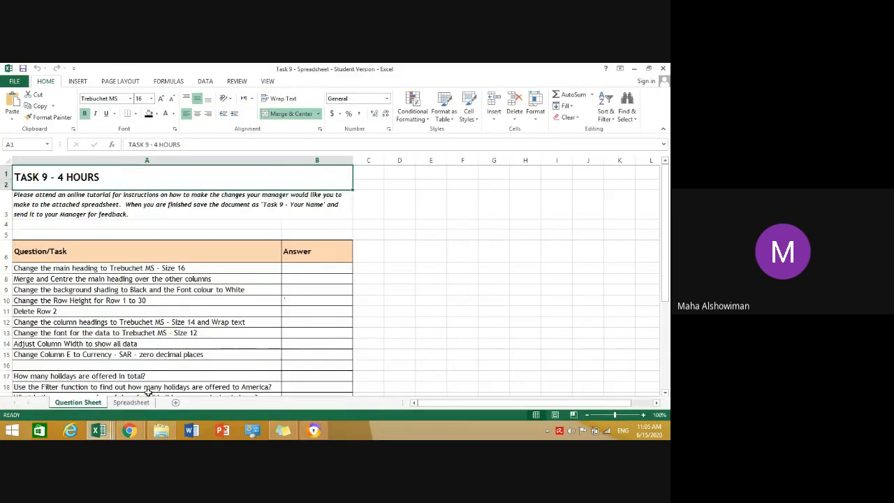
scroll(182, 312, "down", 2)
scroll(231, 283, "up", 2)
left_click(141, 404)
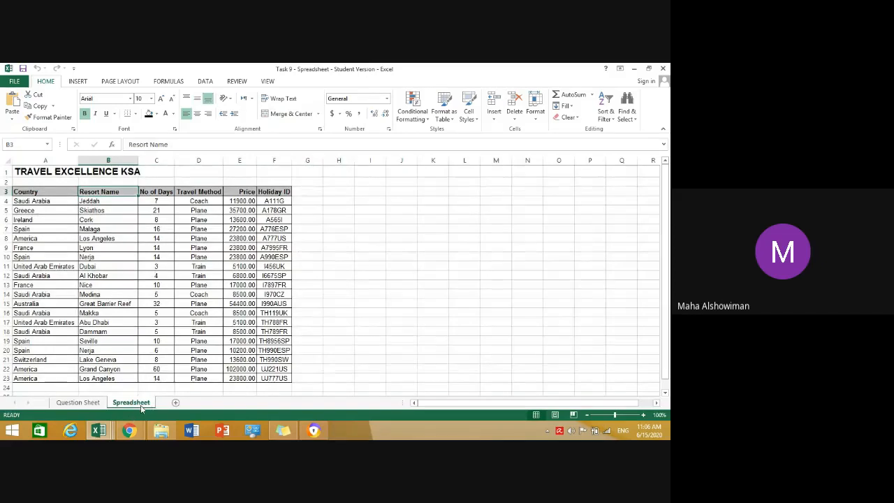
- Review the list of formatting, calculation and chart tasks on the Question Sheet
left_click(77, 403)
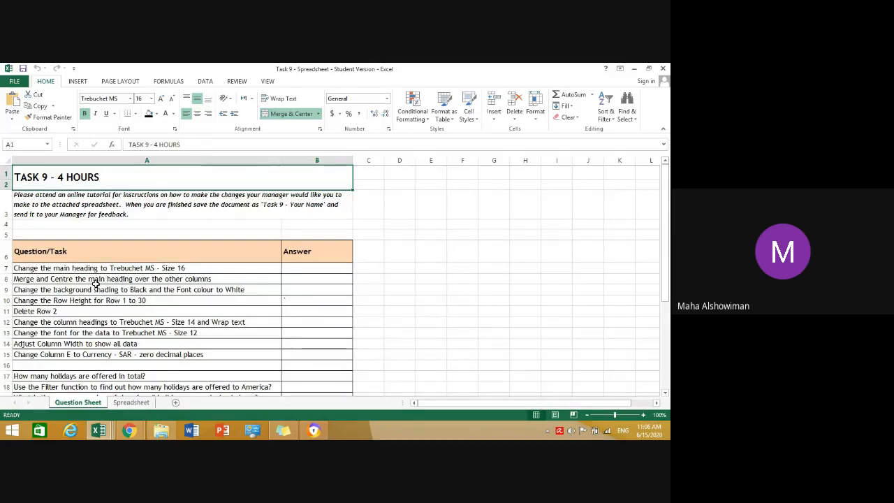
scroll(93, 287, "down", 3)
scroll(112, 260, "up", 1)
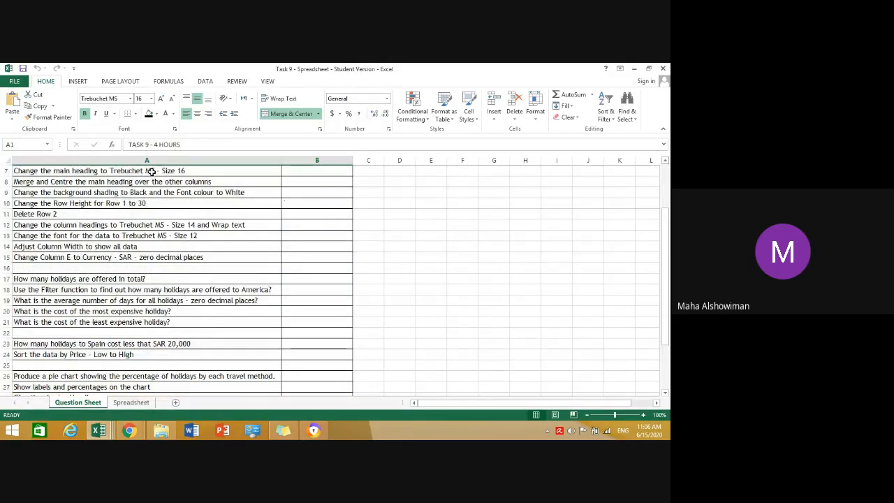
left_click_drag(151, 169, 173, 386)
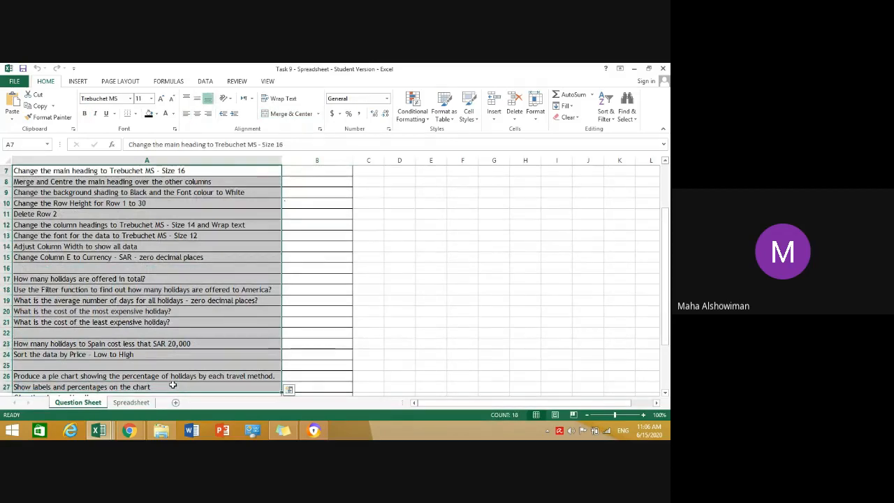
left_click(175, 254)
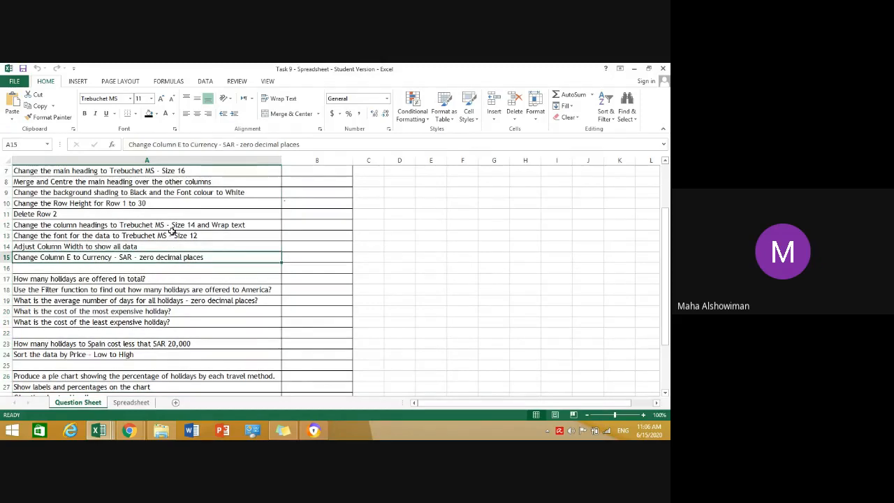
scroll(42, 222, "up", 1)
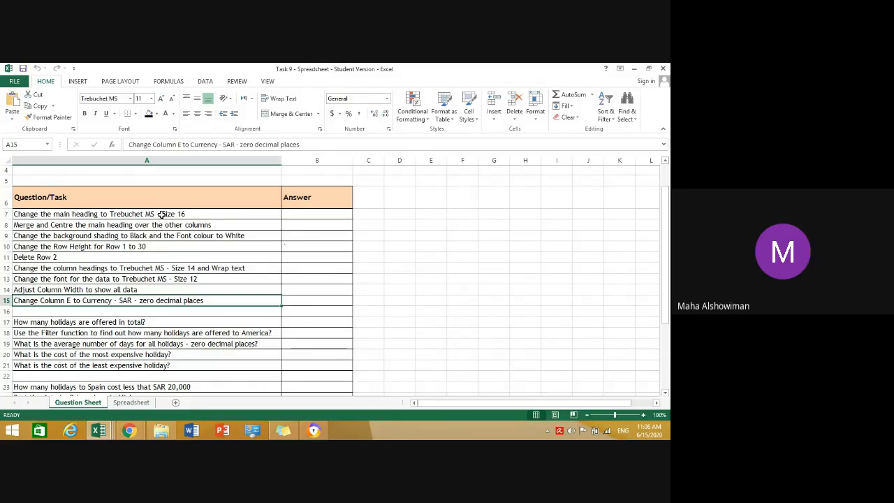
- On the Spreadsheet sheet, set the TRAVEL EXCELLENCE KSA heading in A1 to Trebuchet MS, size 16
left_click(133, 403)
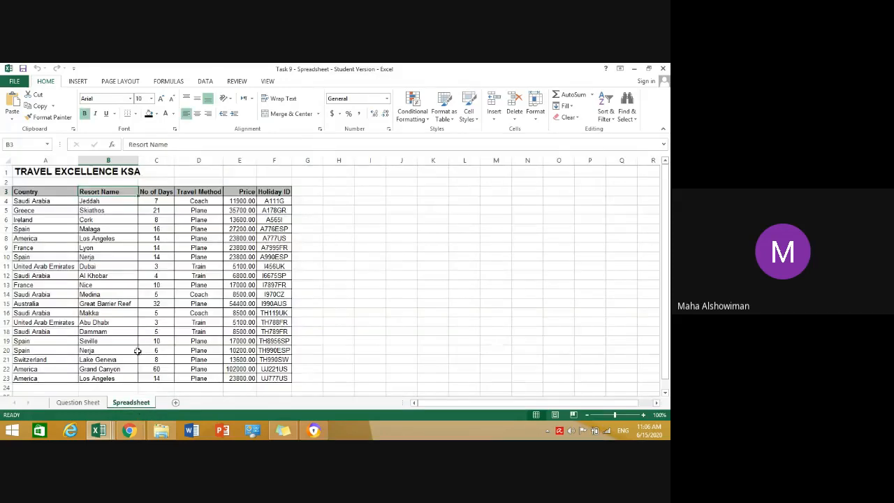
left_click(39, 173)
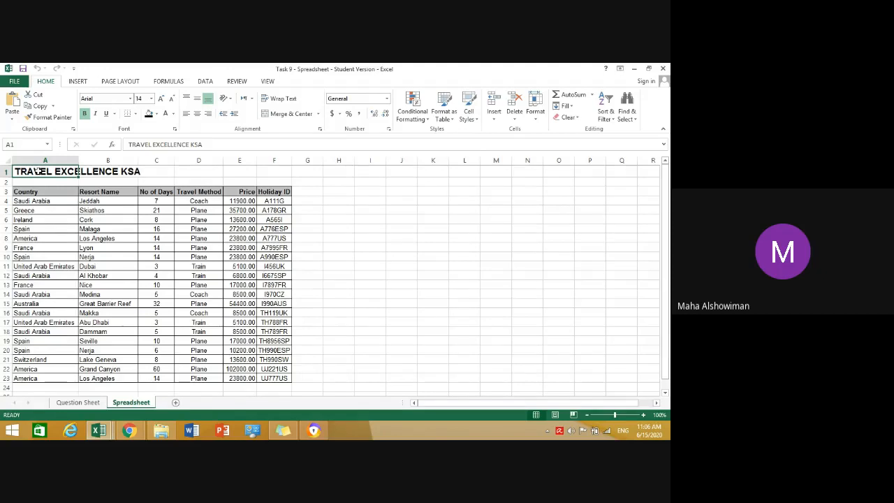
left_click(130, 99)
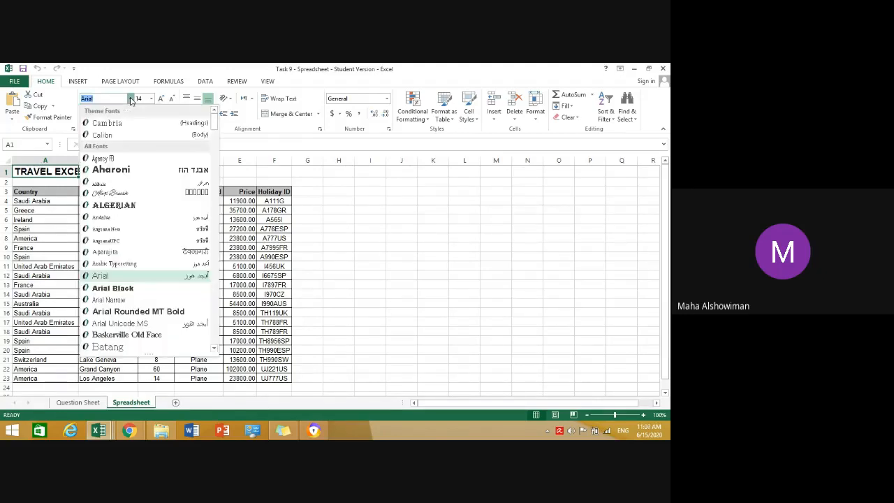
scroll(217, 218, "down", 10)
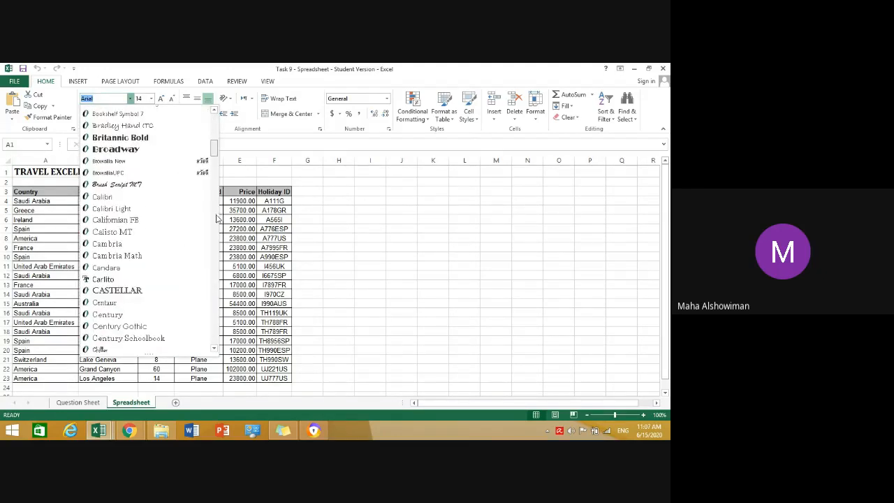
scroll(217, 219, "down", 15)
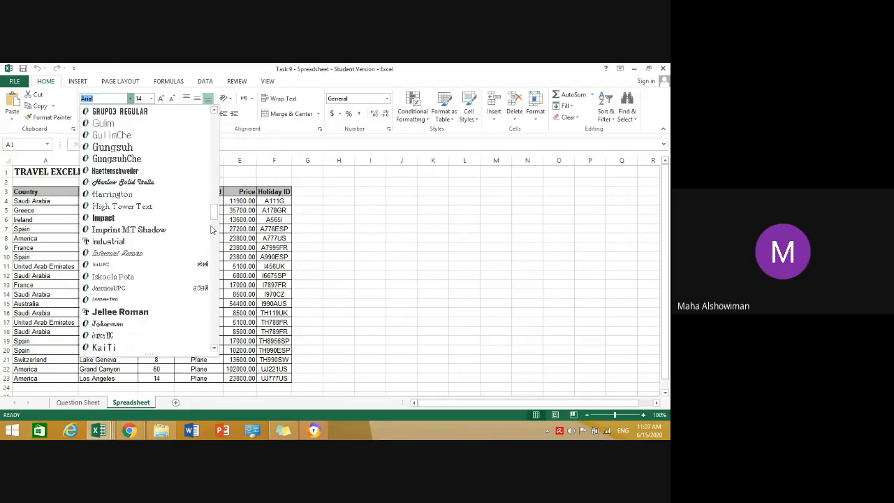
scroll(213, 218, "down", 6)
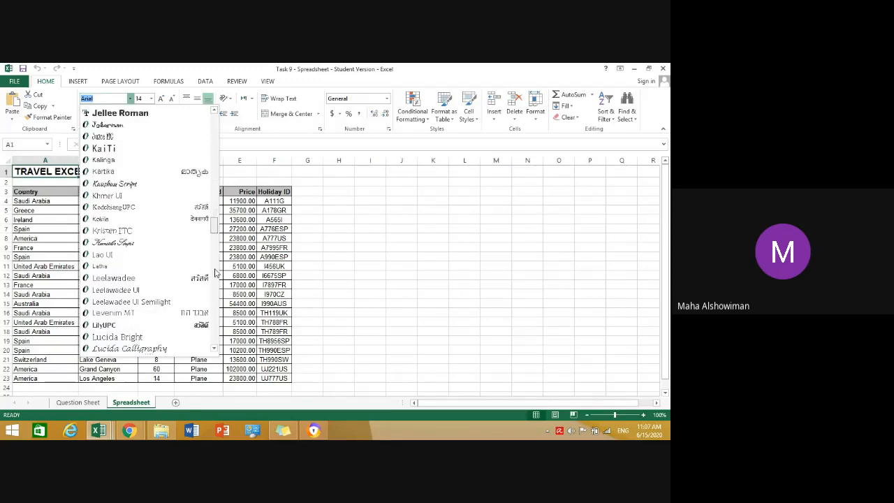
scroll(215, 276, "down", 20)
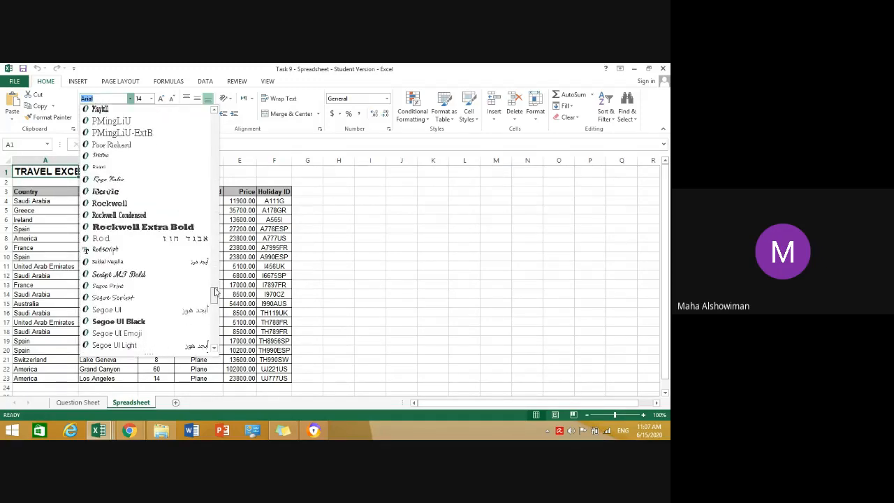
left_click_drag(215, 292, 217, 317)
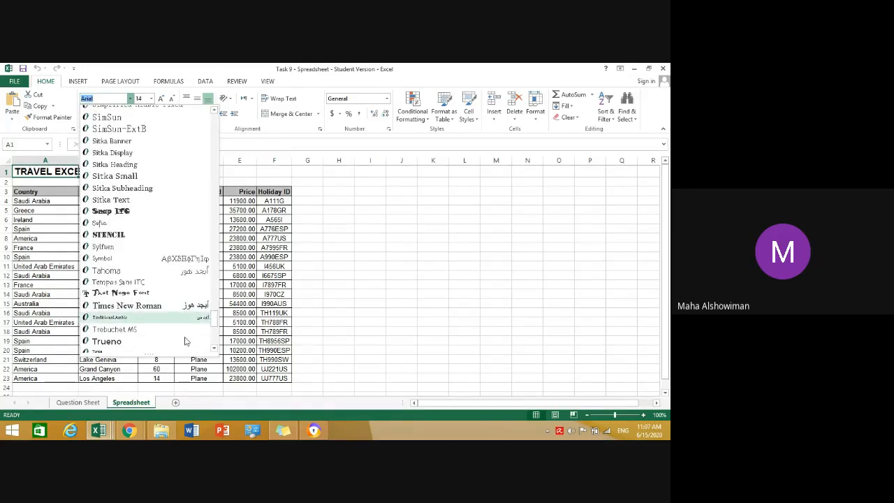
left_click(138, 332)
left_click(151, 99)
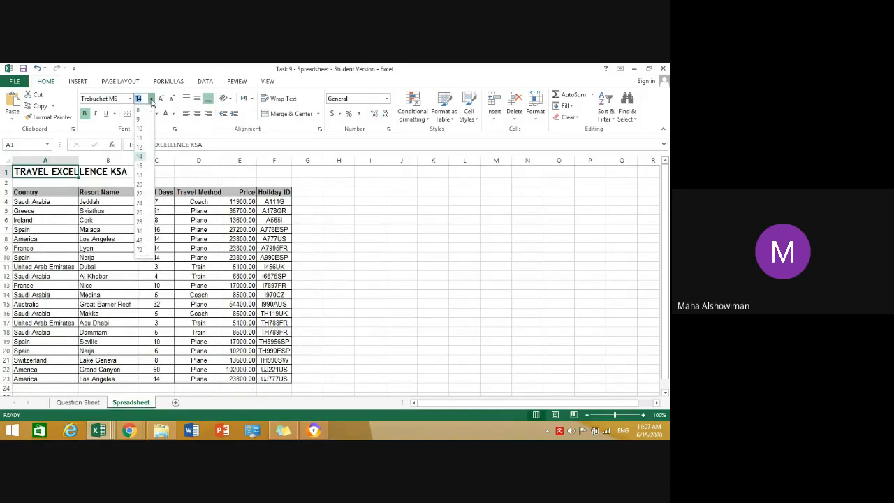
left_click(141, 166)
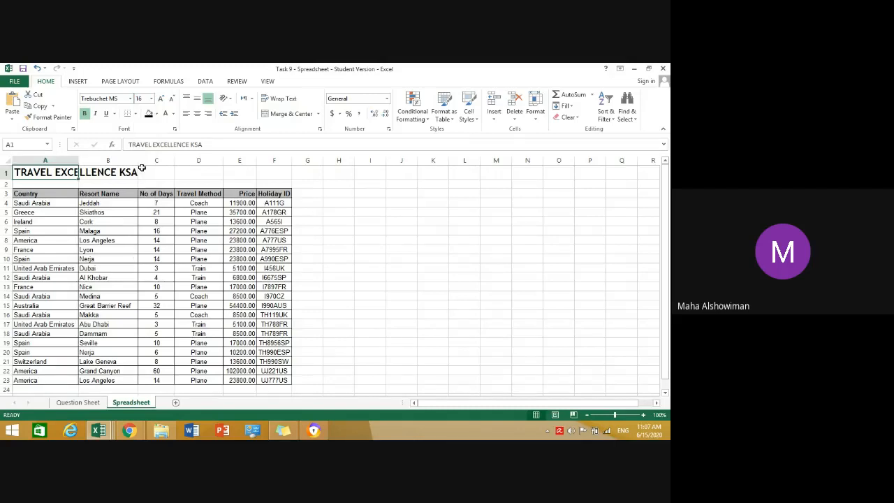
- Enter "See Spreadsheet Tab" in cell B7 of the Question Sheet as the answer to the heading font task
left_click(91, 406)
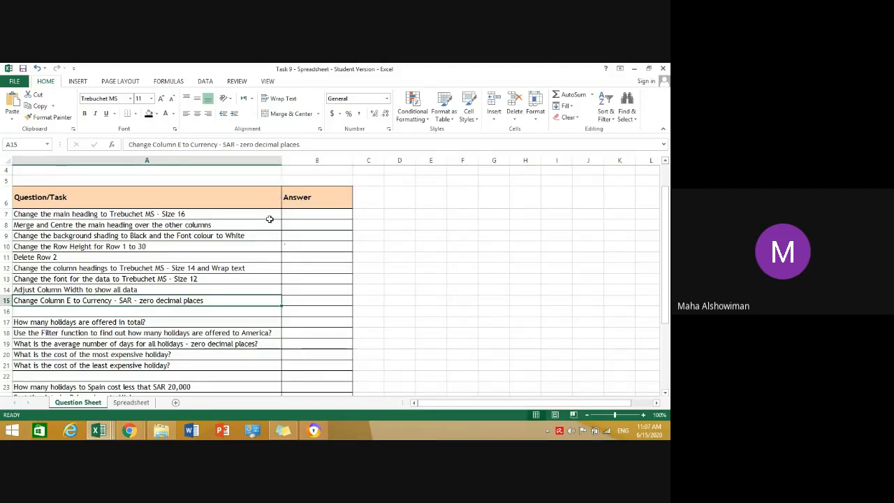
left_click(307, 214)
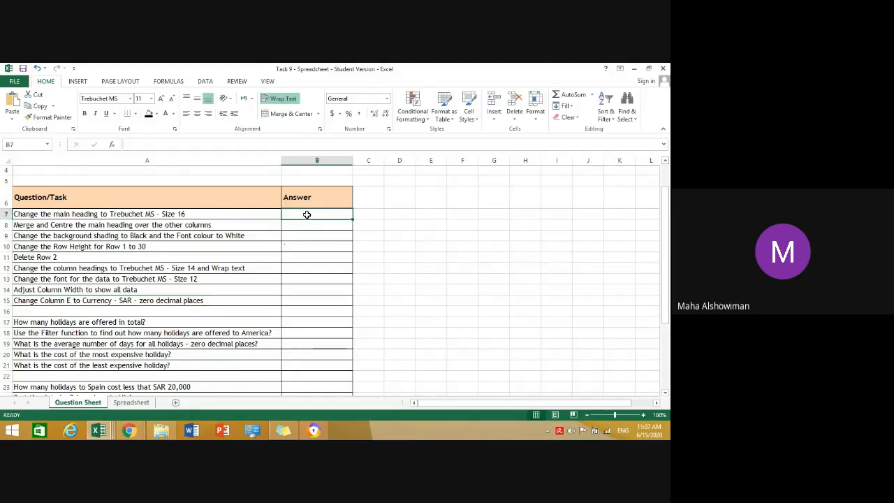
type("See")
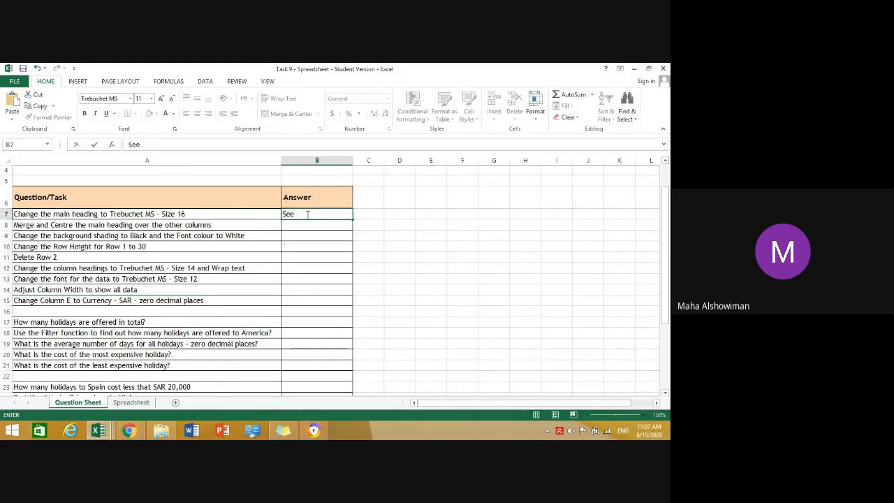
type(" Spreadsheet")
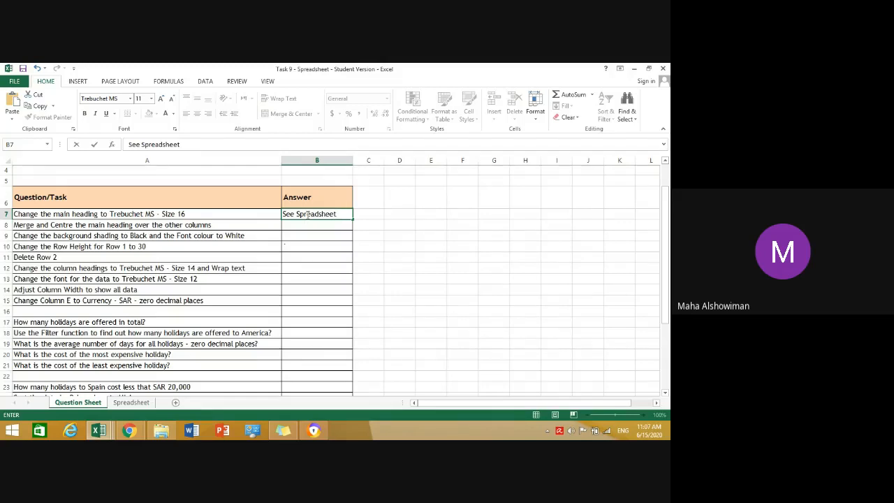
type(" Tab")
left_click(306, 239)
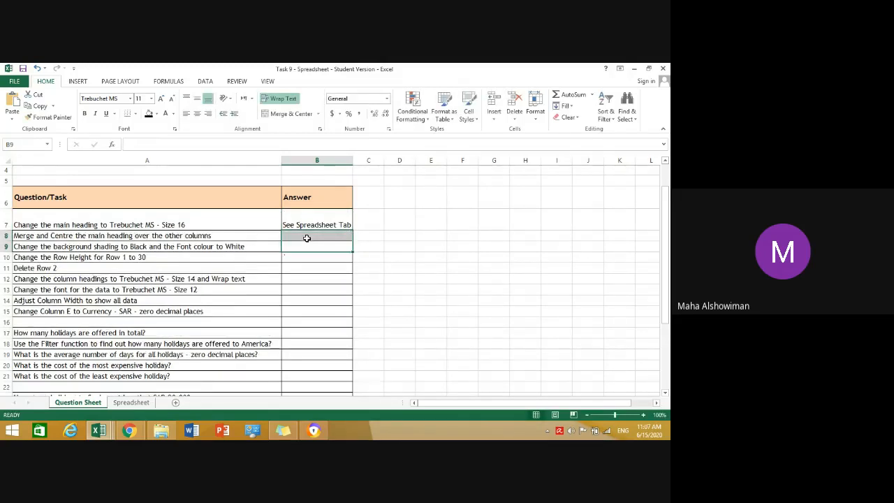
left_click(320, 214)
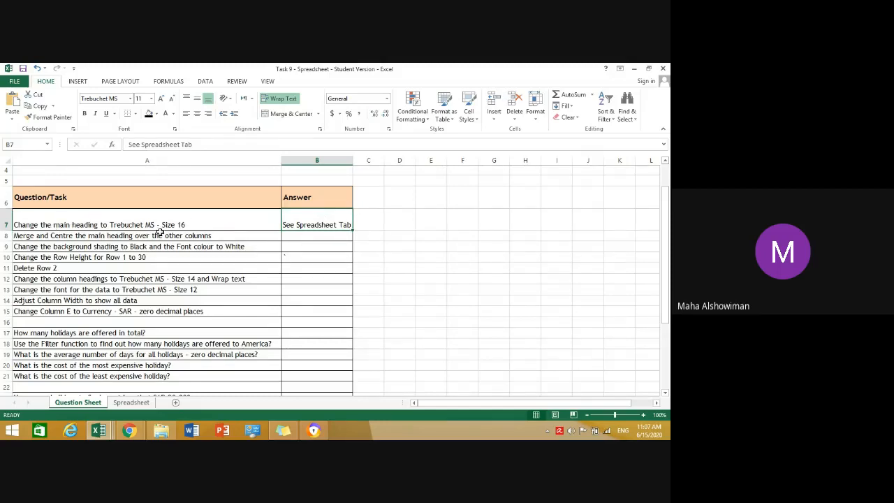
- Merge and centre the main heading across A1:F1 on the Spreadsheet sheet, as the second task asks
left_click(132, 403)
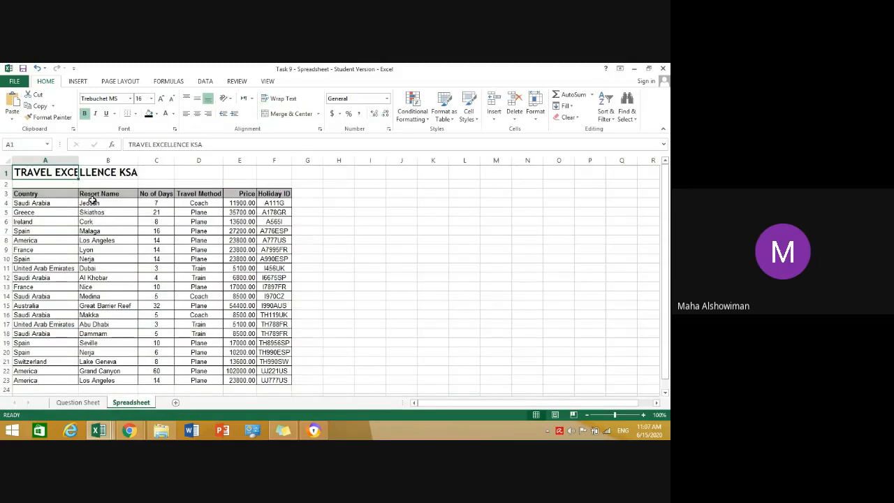
left_click(78, 403)
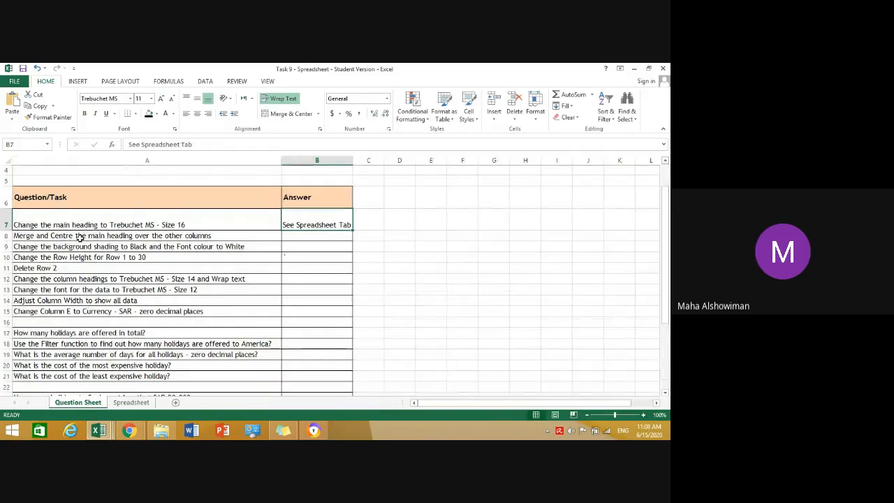
left_click(143, 407)
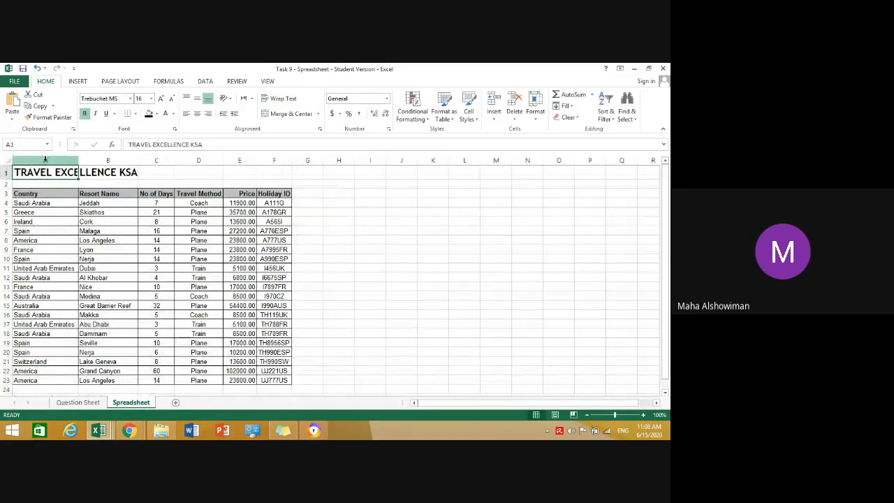
left_click_drag(48, 171, 271, 171)
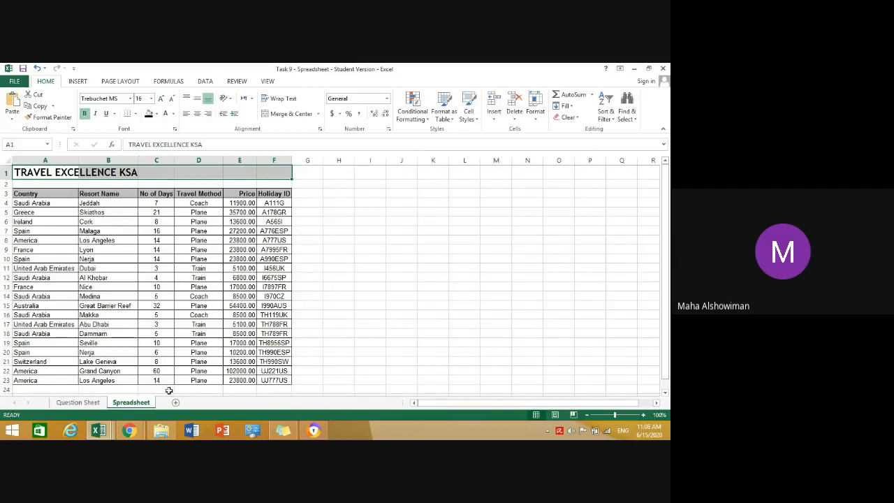
left_click(78, 403)
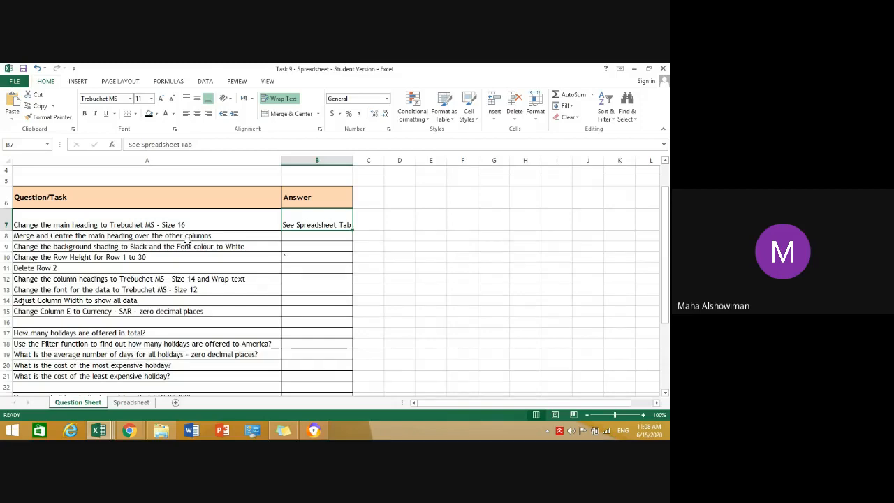
left_click(133, 402)
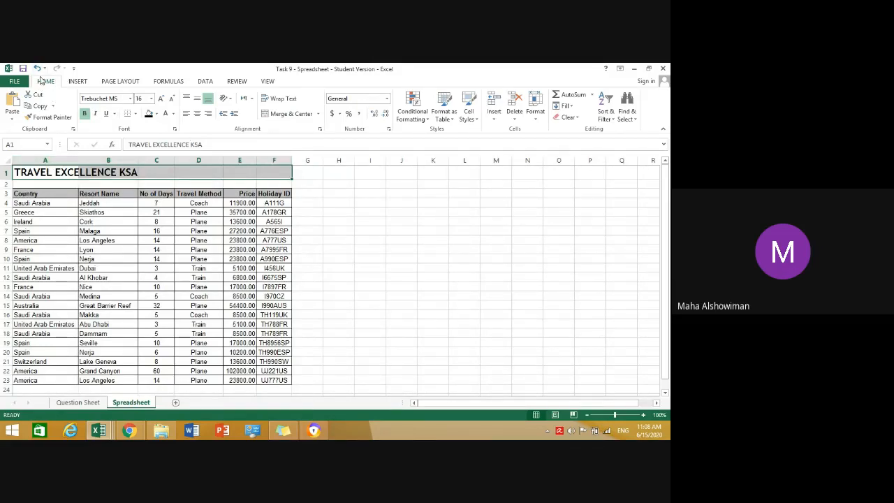
left_click(295, 120)
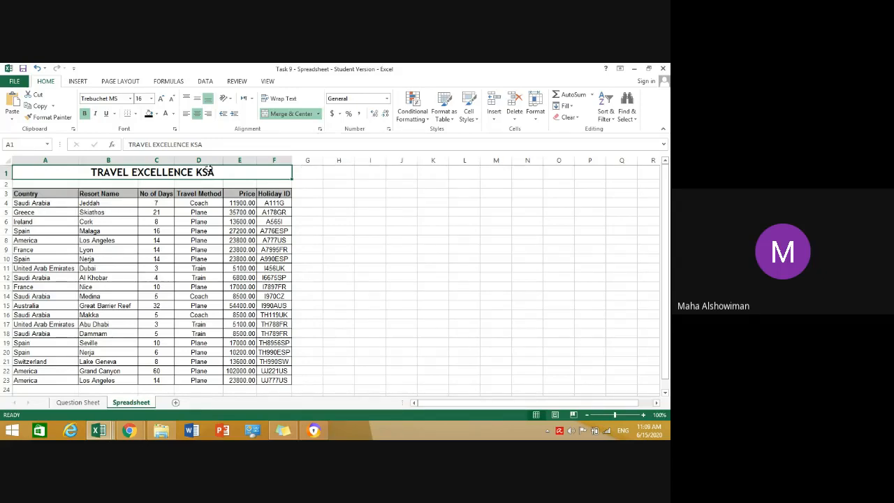
- Answer the merge task in Question Sheet cell B8 with "See Spreadsheet Tab" and return to the Spreadsheet sheet
left_click(95, 403)
left_click(296, 237)
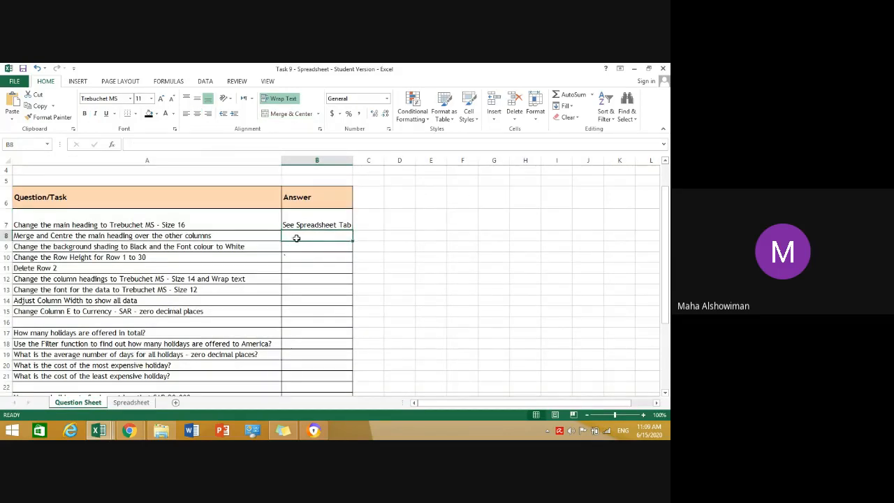
type("See Spreadsheet Tab")
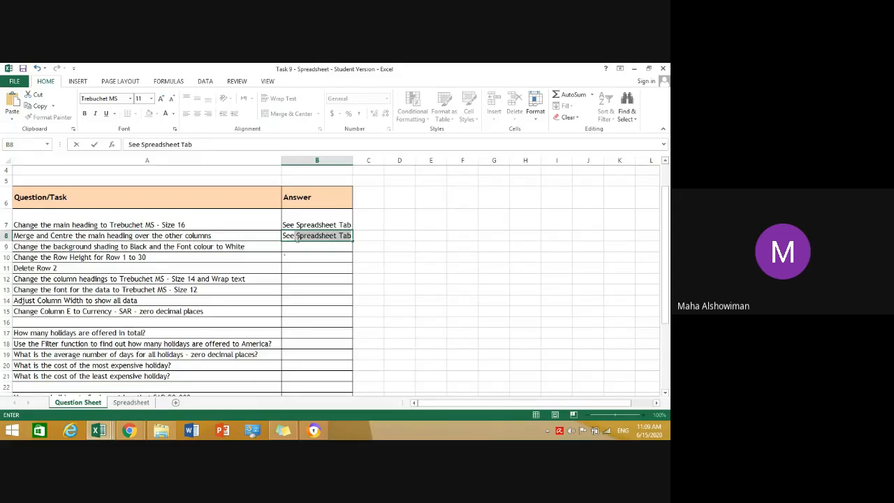
key("Return")
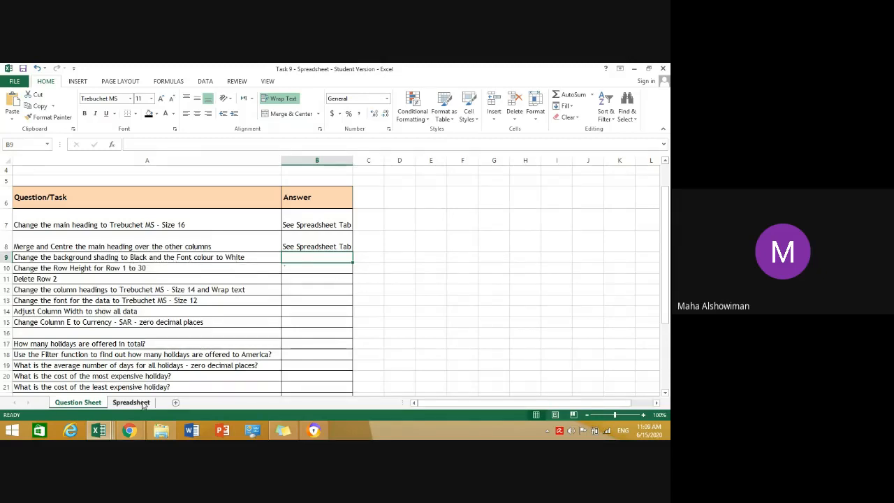
left_click(132, 402)
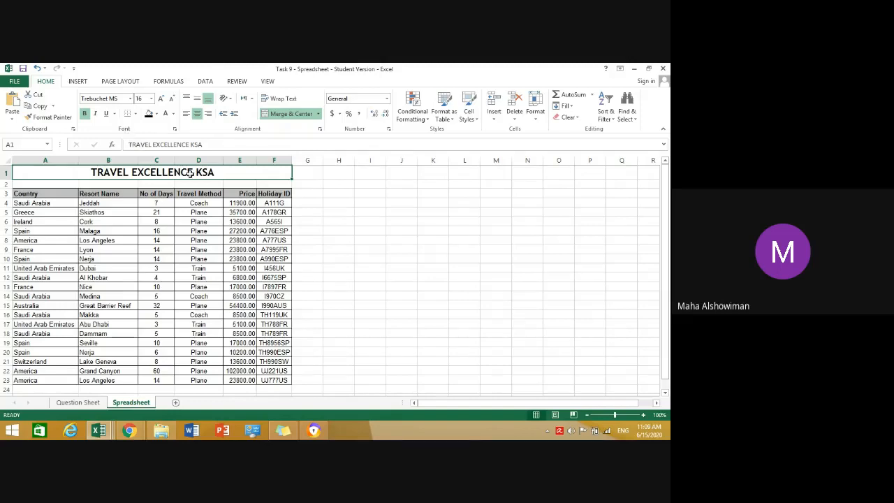
- Give the main heading on the Spreadsheet sheet black shading and white font, and answer that task with "See Spreadsheet Tab" in Question Sheet cell B9
left_click(148, 115)
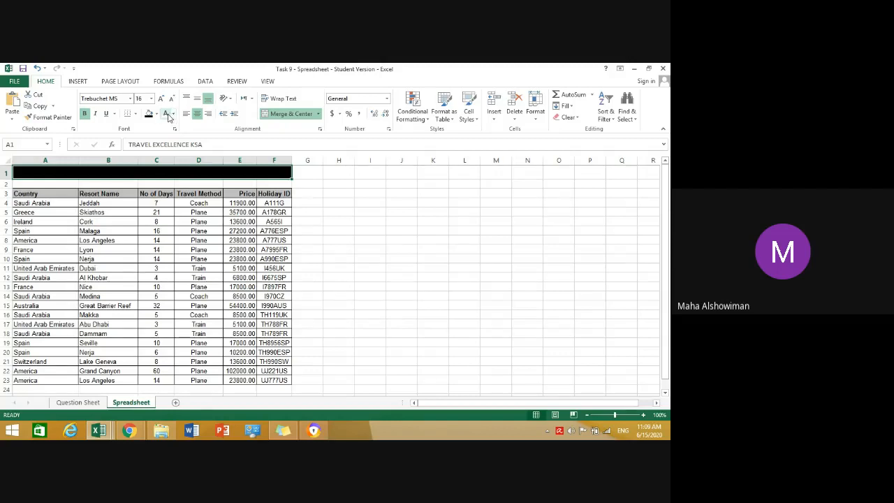
left_click(166, 114)
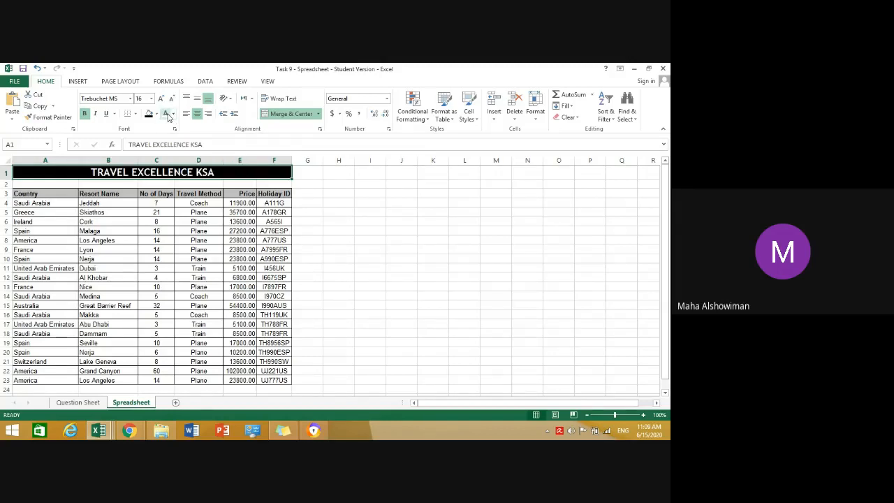
left_click(78, 403)
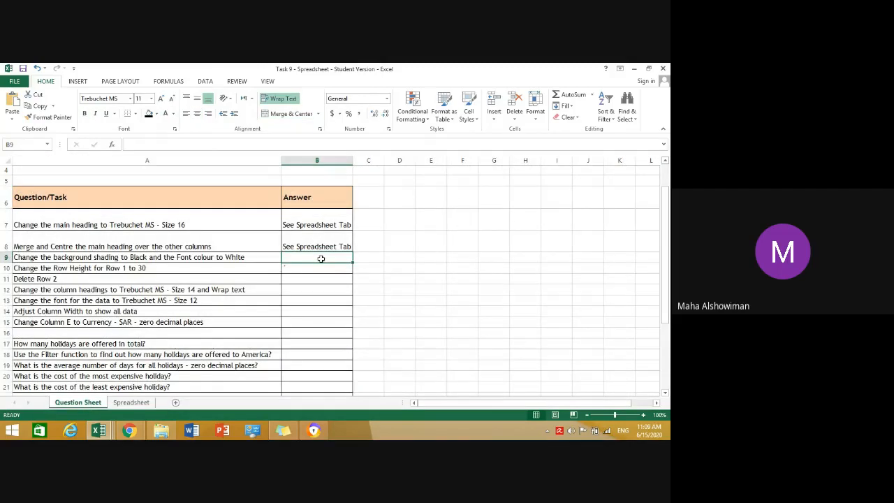
type("See Spreadsheet Tab")
key("Return")
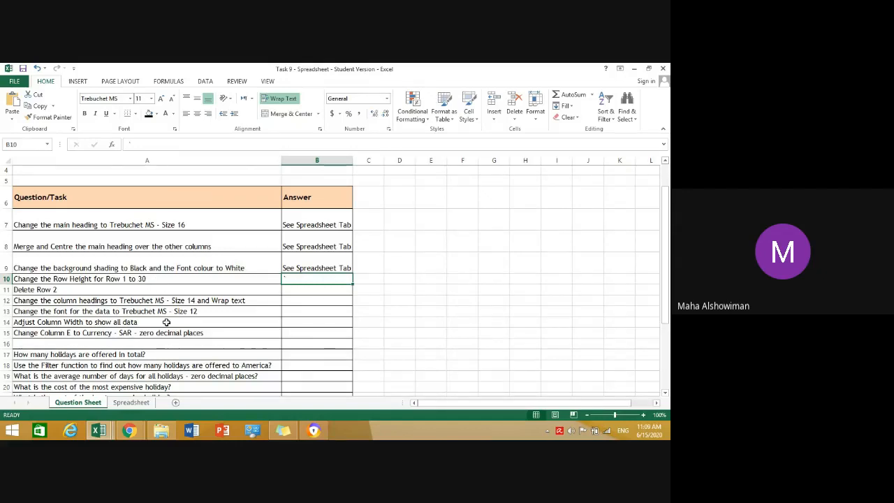
- Set the height of row 1 on the Spreadsheet sheet to 30
left_click(137, 405)
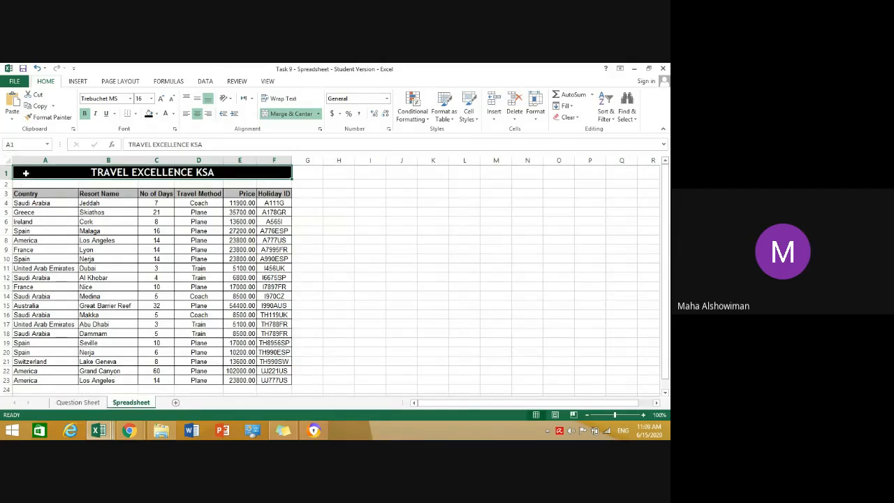
left_click(5, 172)
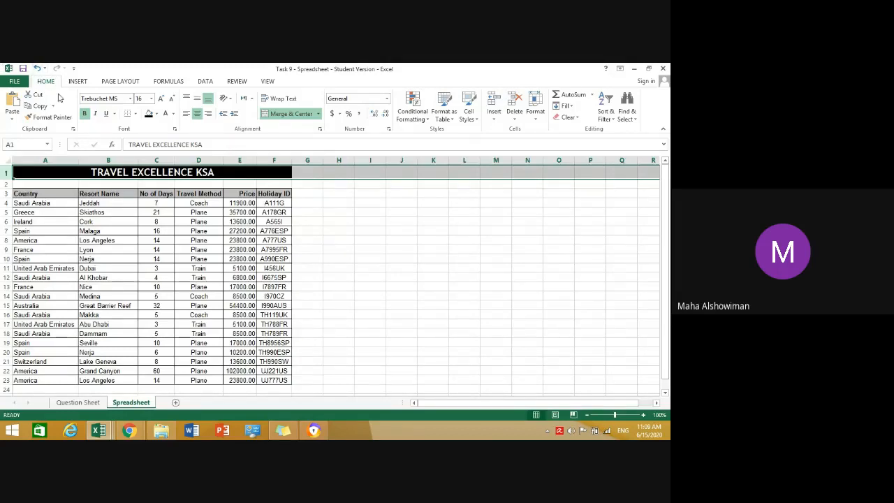
left_click(536, 120)
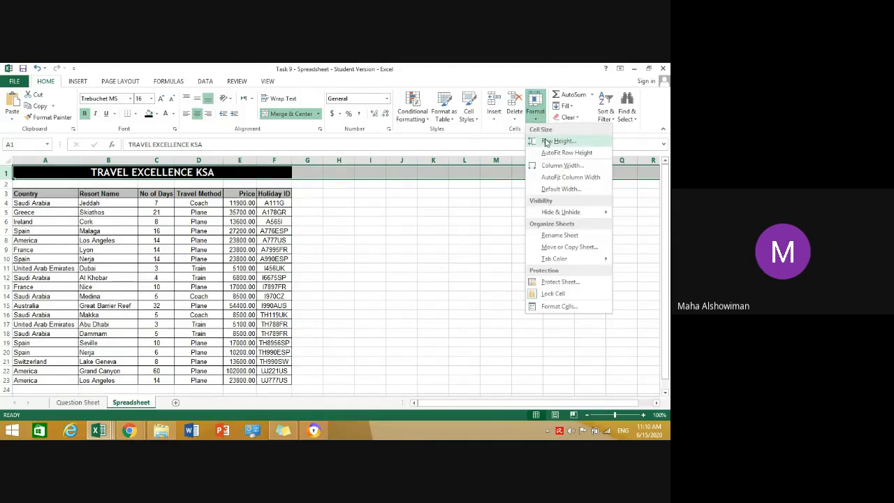
left_click(546, 141)
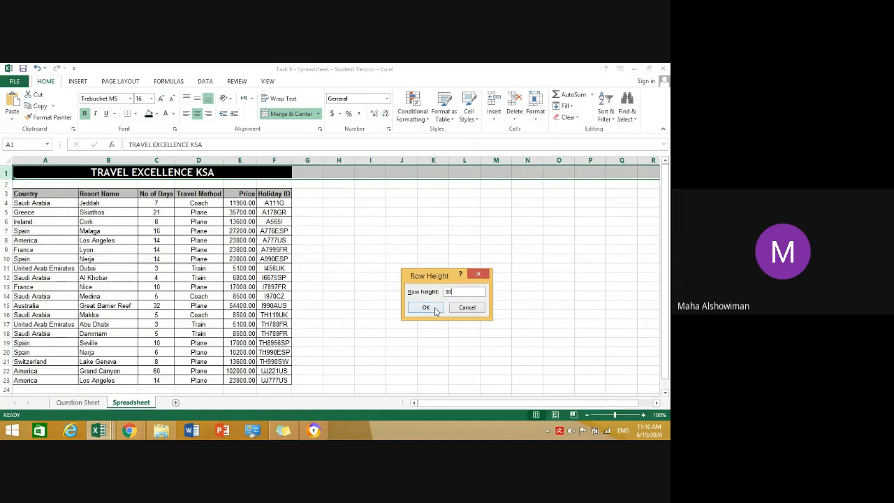
left_click(433, 309)
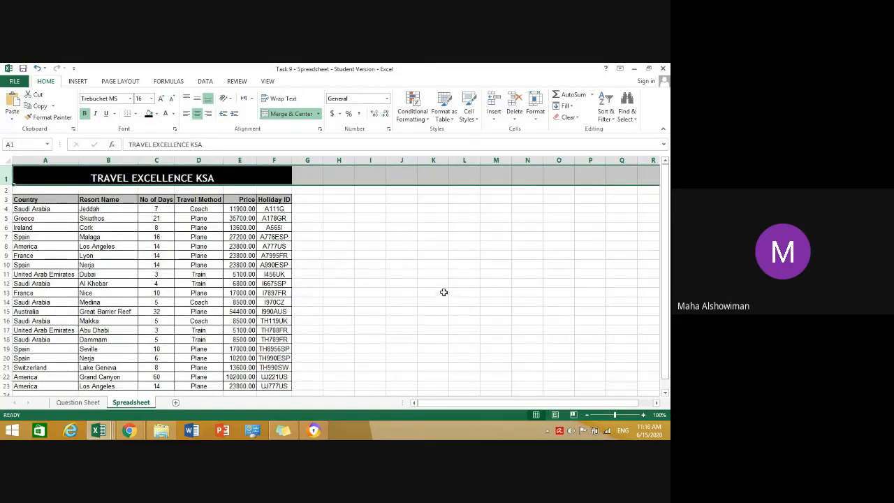
left_click(431, 309)
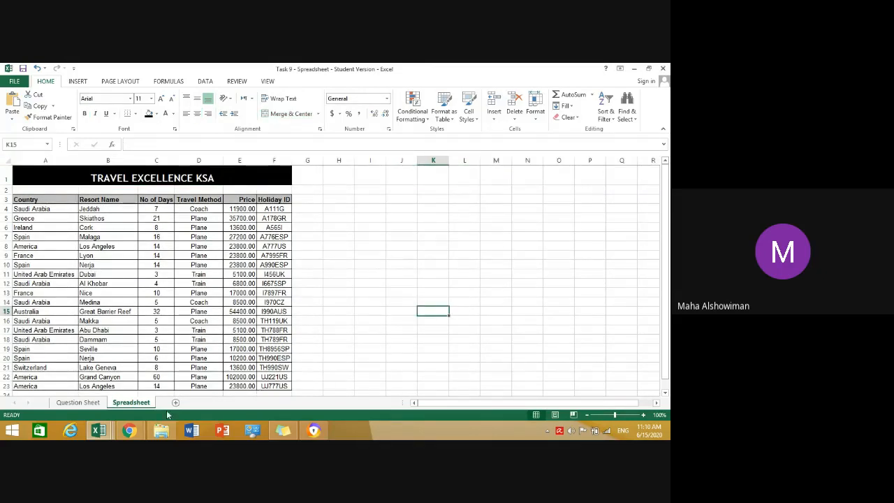
- Enter "See Spreadsheet Tab" in Question Sheet cell B10 as the answer to the row height task
left_click(87, 405)
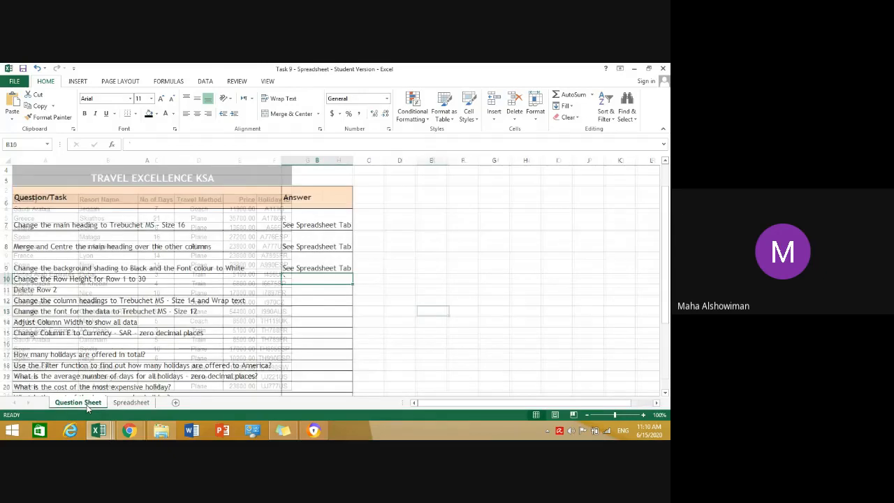
type("See Spreadsheet Tab")
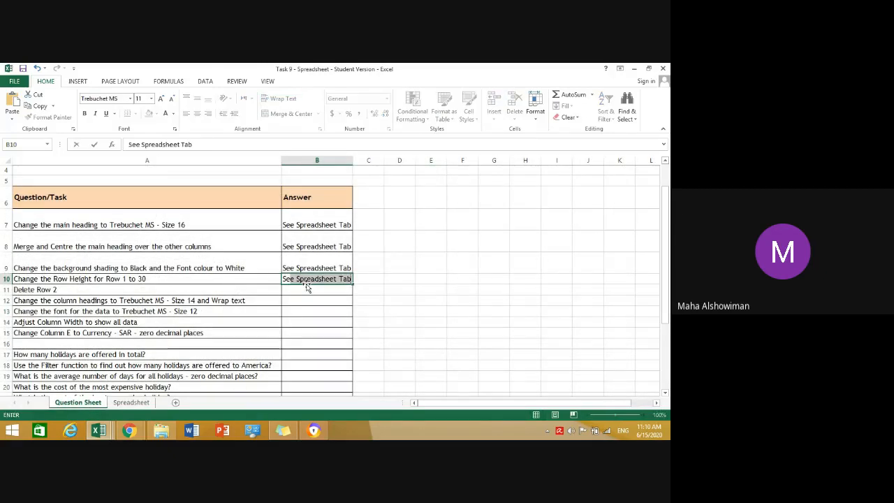
key("Return")
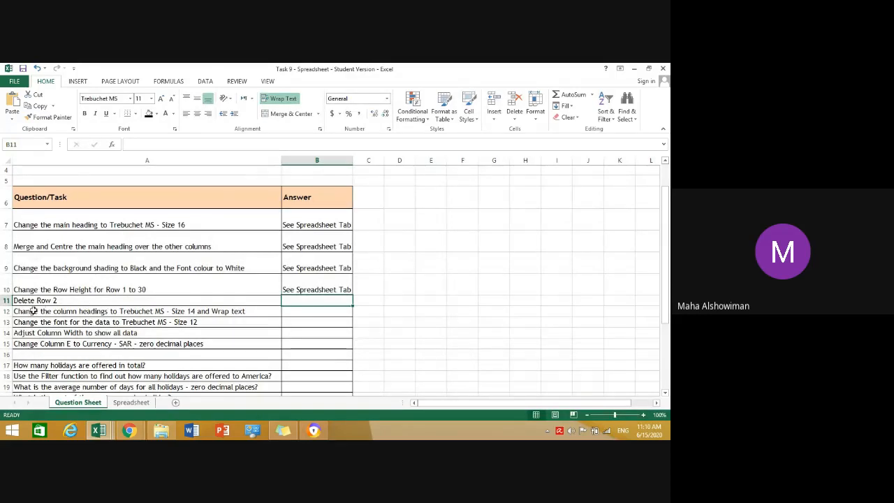
- Delete the empty row 2 between the main heading and the column headings on the Spreadsheet sheet
left_click(133, 403)
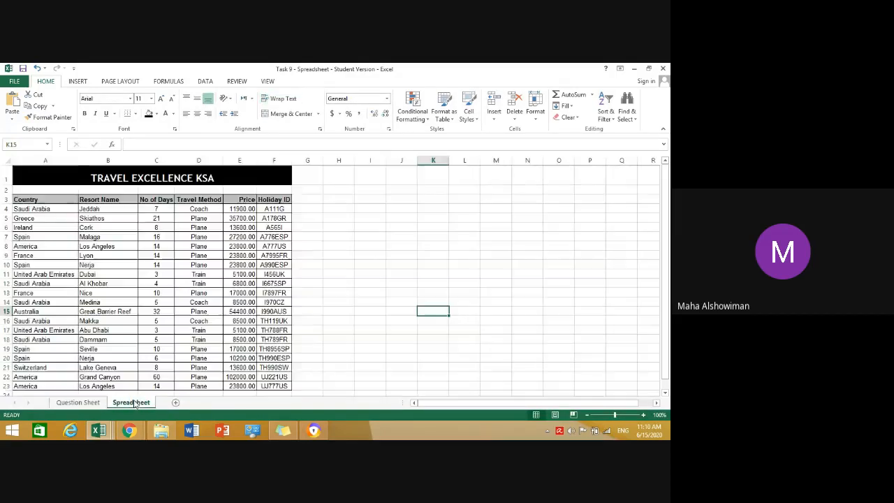
left_click(3, 189)
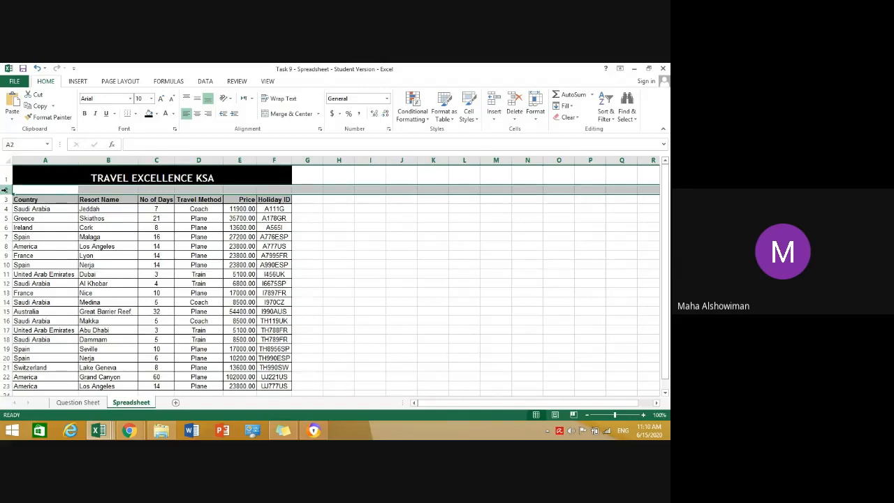
right_click(4, 190)
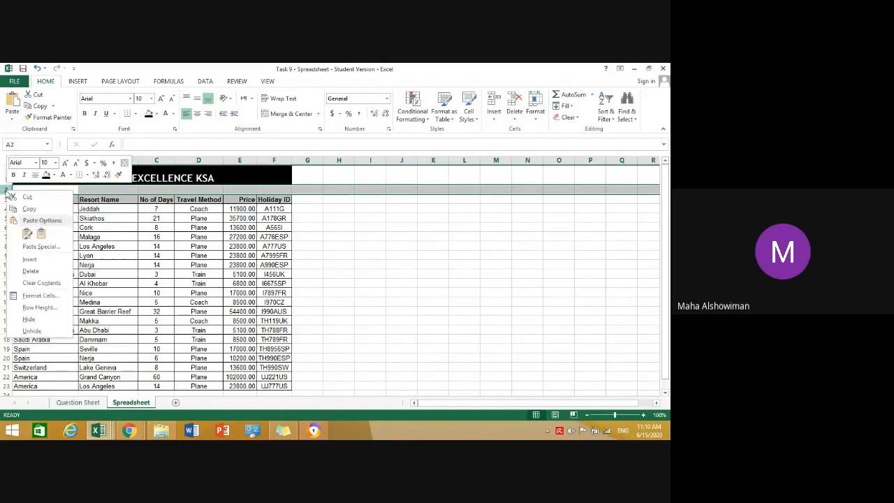
left_click(35, 273)
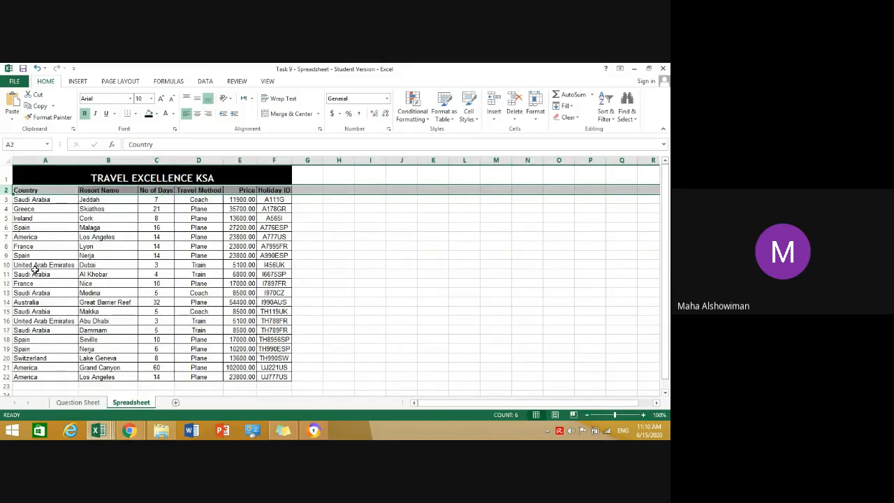
- Answer the Delete Row 2 task in Question Sheet cell B11 with "See Spreadsheet Tab"
left_click(78, 402)
type("See Spreadsheet Tab")
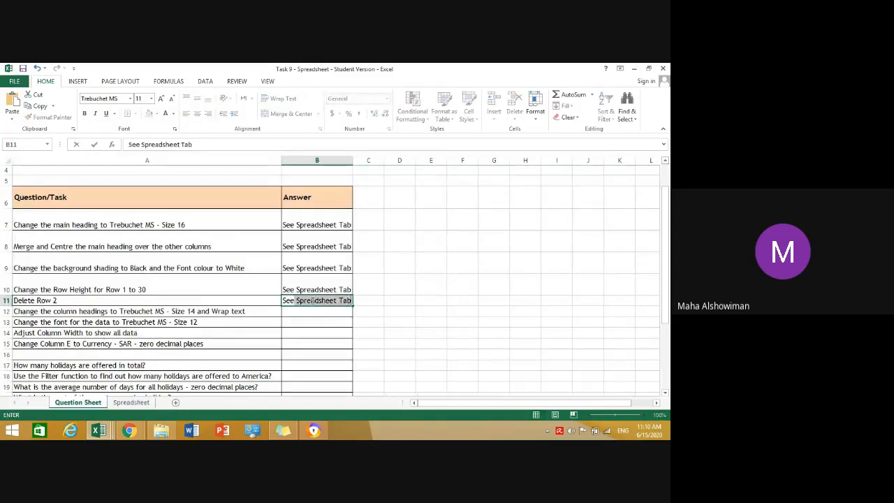
key("Return")
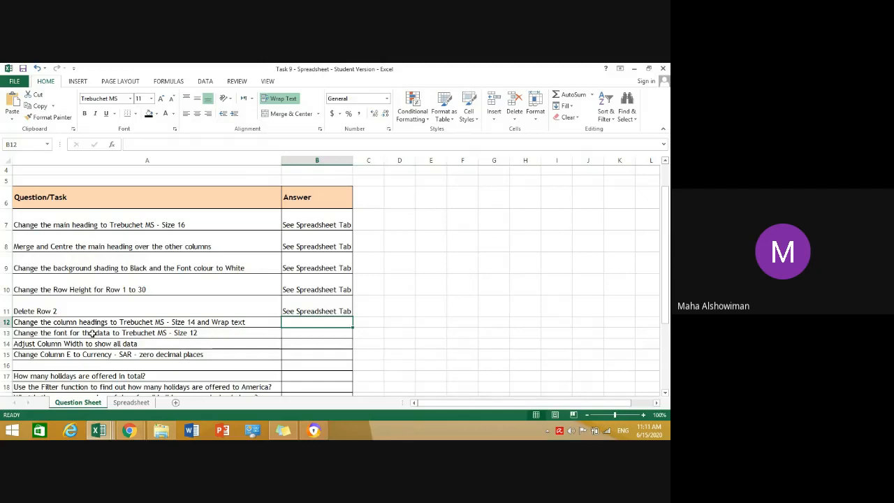
- Format the column headings in A2:F2 on the Spreadsheet sheet as Trebuchet MS, size 14, with wrapped text
left_click(128, 404)
left_click(63, 225)
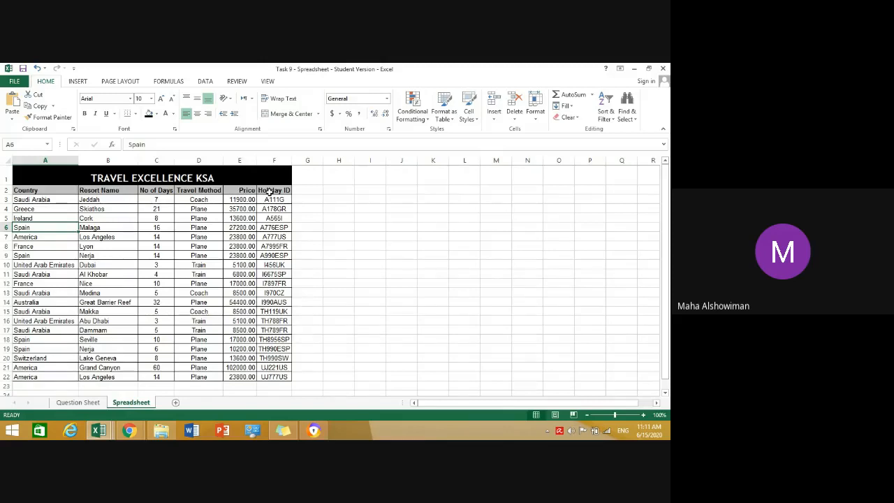
left_click(59, 191)
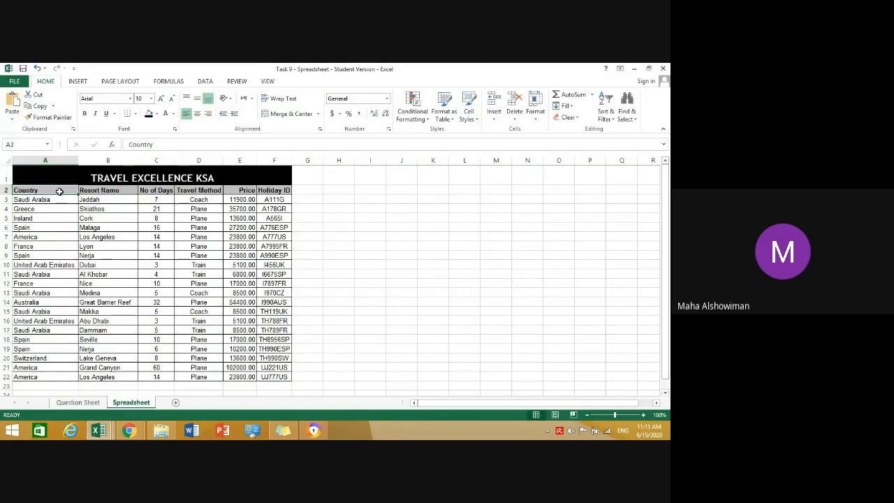
left_click_drag(60, 190, 271, 190)
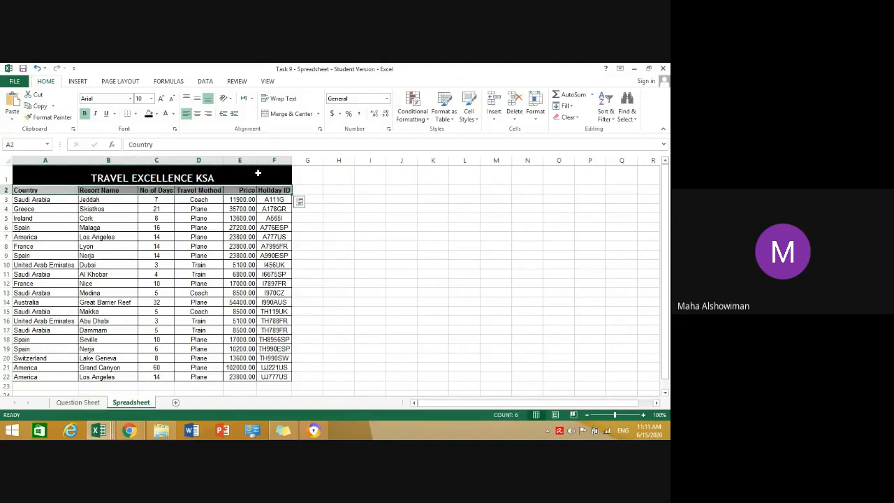
left_click(130, 104)
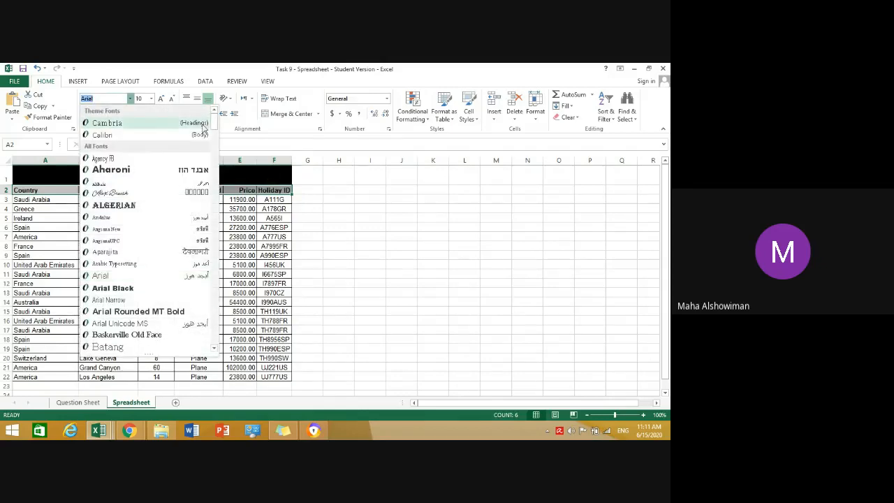
scroll(226, 252, "down", 8)
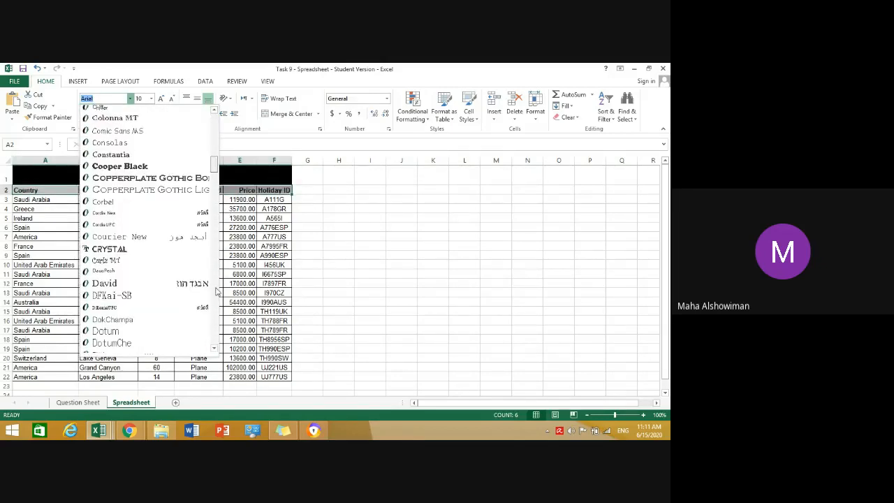
left_click(216, 338)
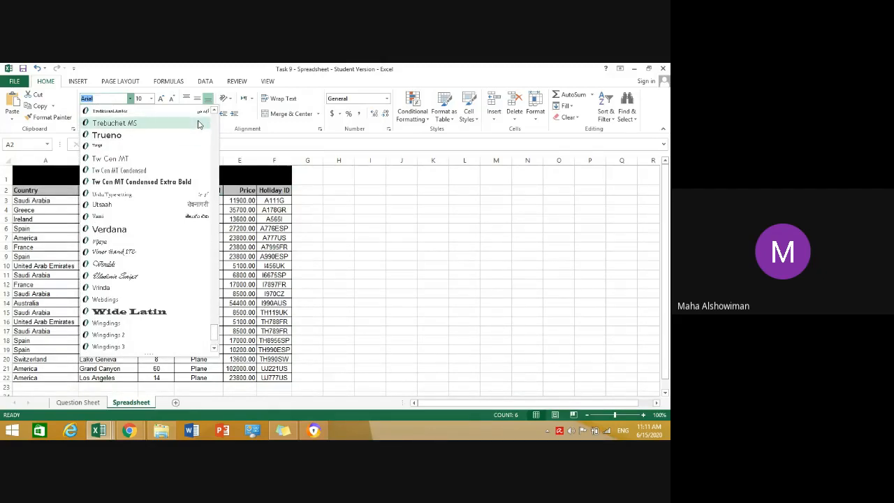
left_click(186, 123)
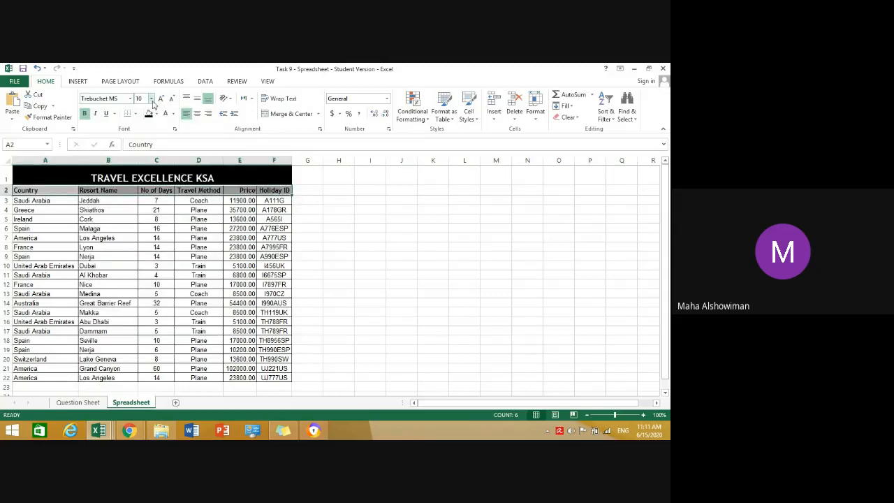
left_click(151, 99)
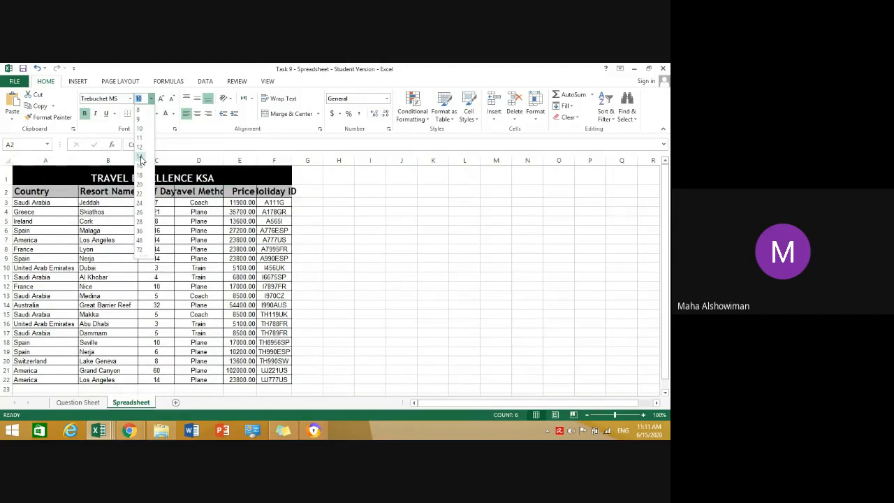
left_click(140, 157)
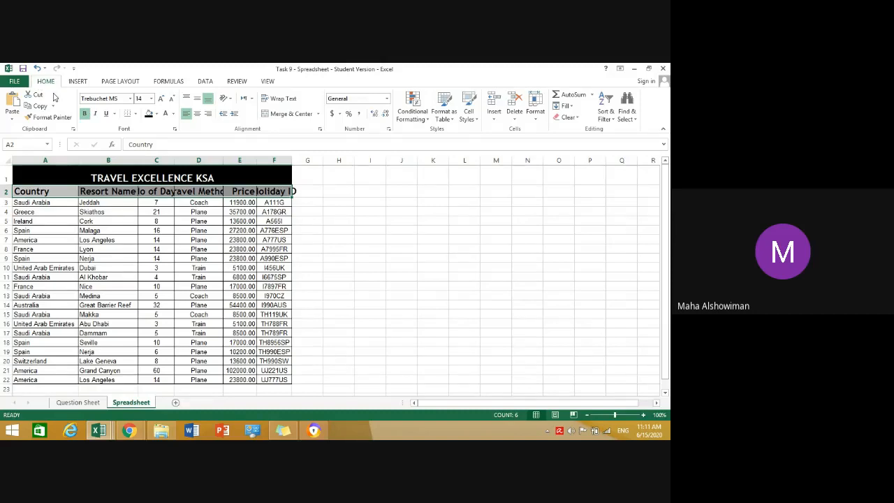
left_click(282, 101)
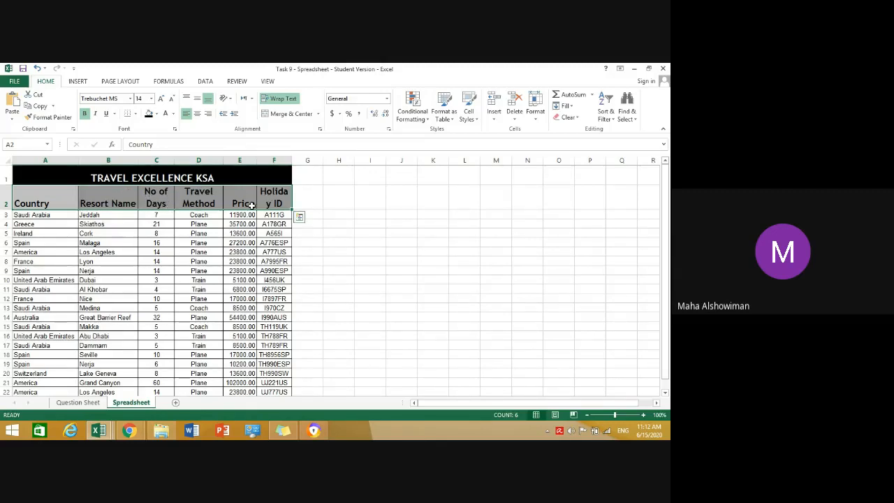
- Record "See Spreadsheet Tab" in Question Sheet cell B12 for the column headings task
left_click(82, 407)
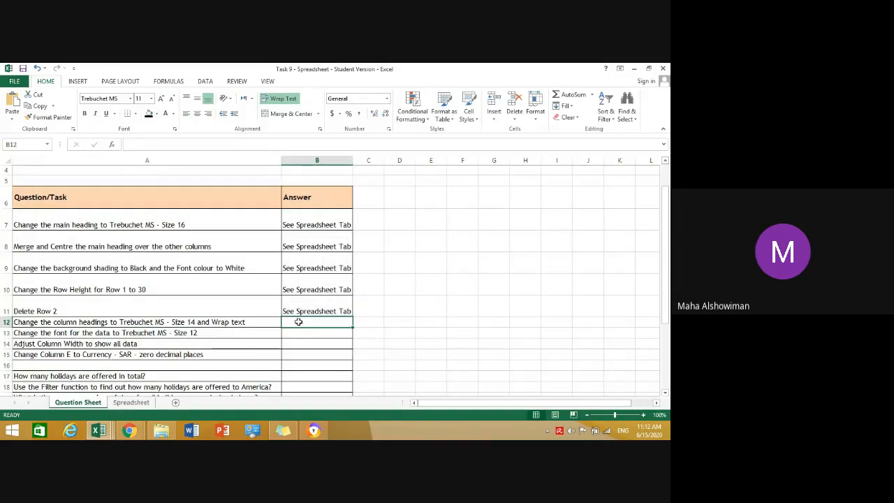
type("See Spreadsheet Tab")
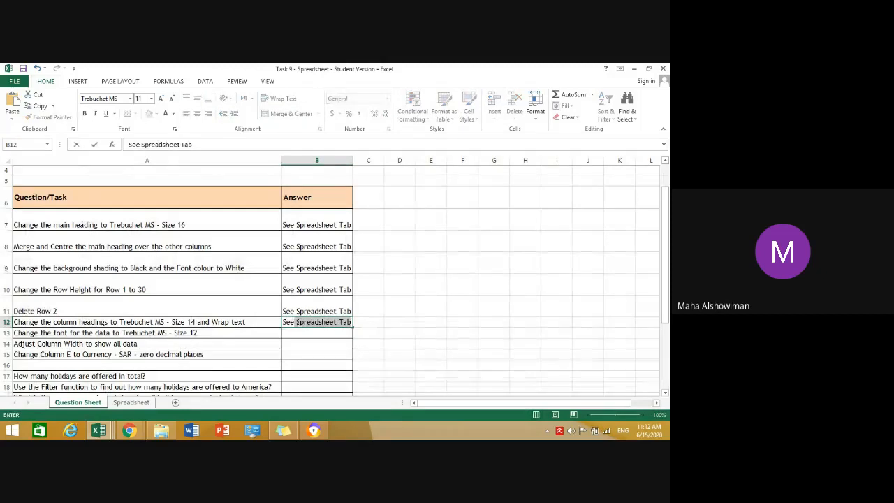
key("Return")
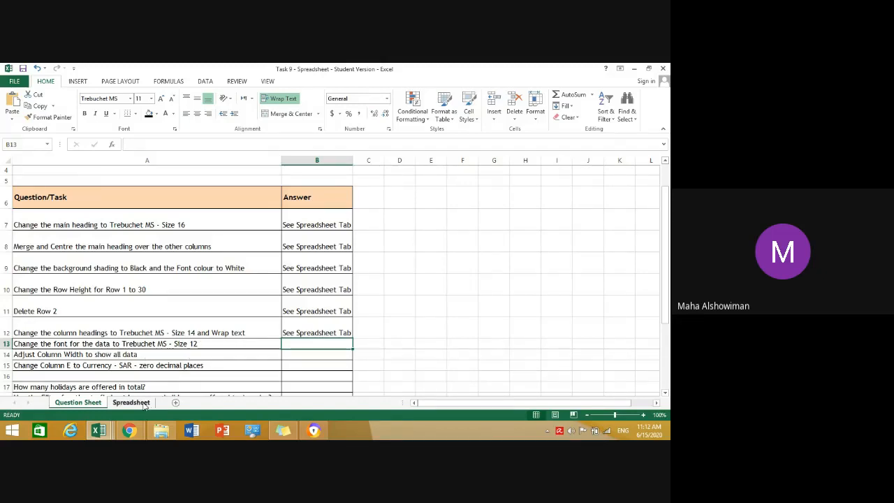
- Format the holiday data in A3:F22 on the Spreadsheet sheet as Trebuchet MS, size 12
left_click(143, 403)
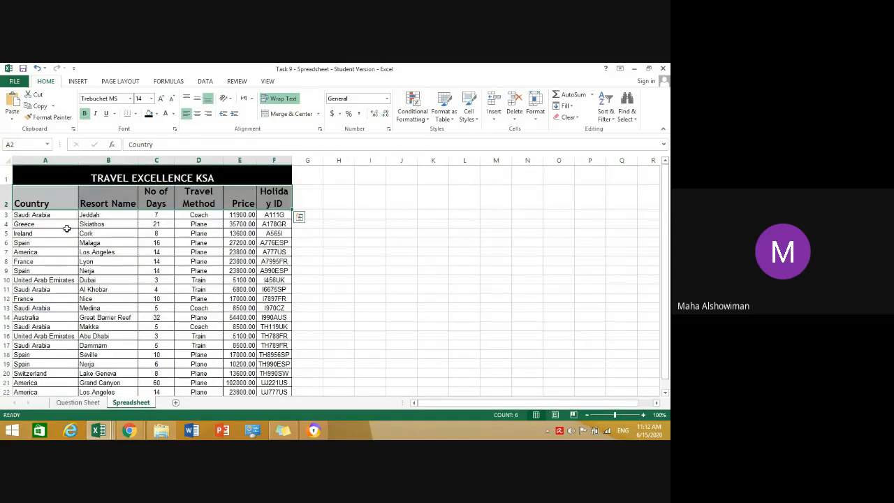
left_click(53, 215)
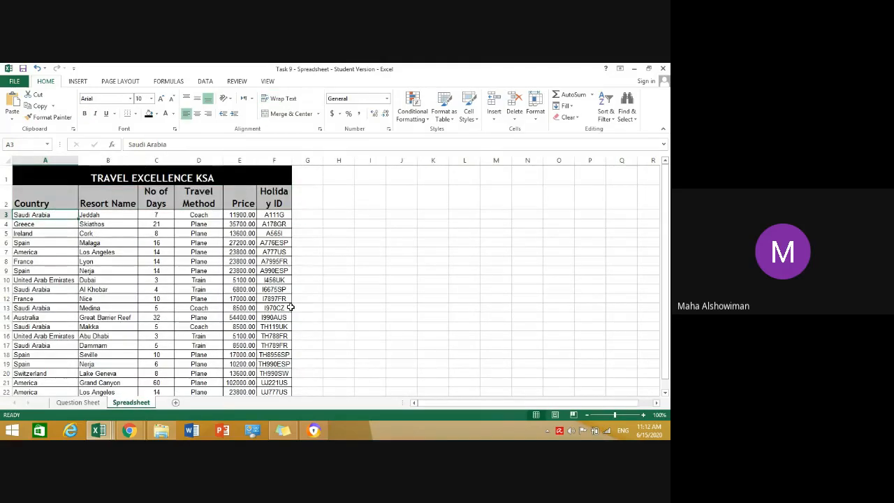
scroll(290, 303, "down", 1)
scroll(290, 303, "up", 1)
scroll(290, 303, "down", 2)
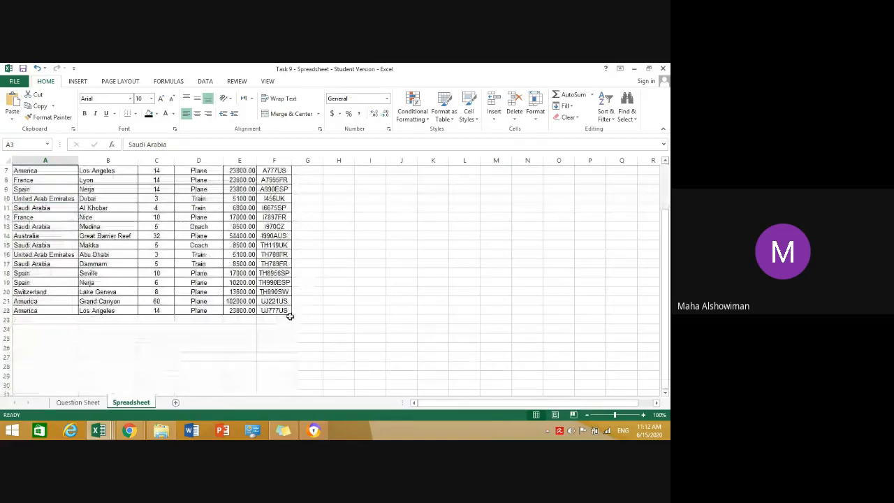
scroll(274, 309, "up", 2)
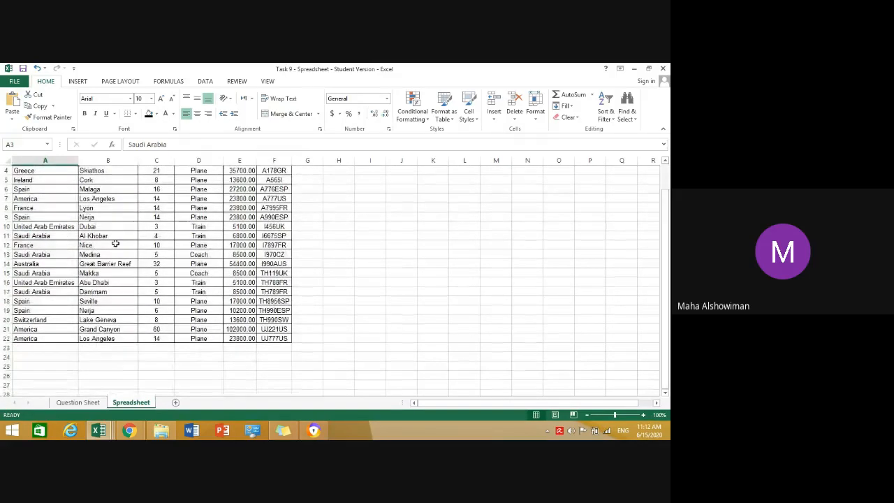
left_click_drag(56, 215, 276, 372)
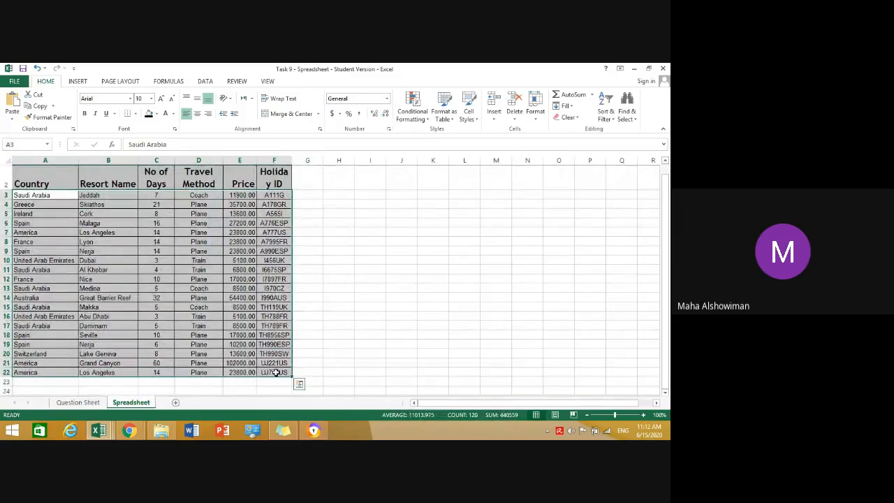
left_click(130, 98)
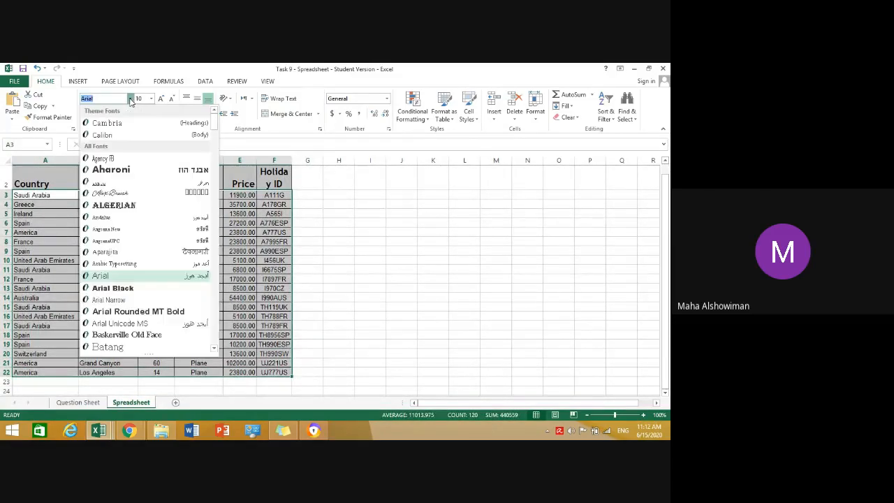
left_click_drag(214, 117, 216, 323)
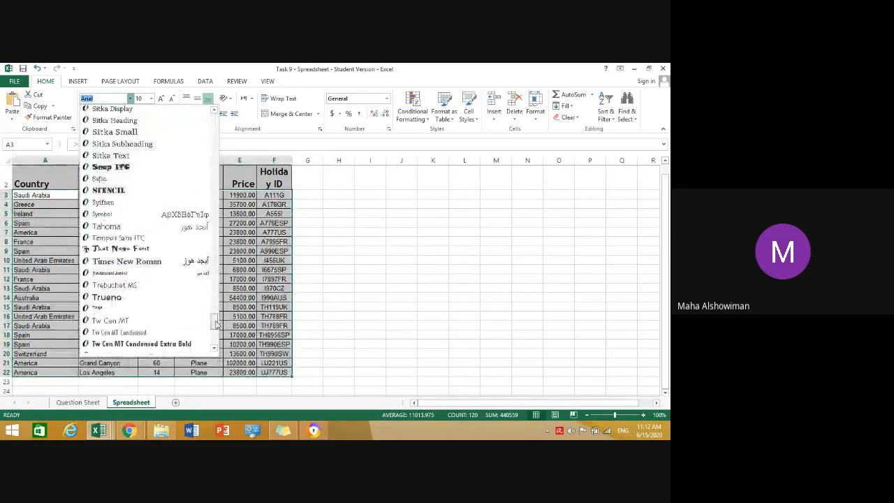
left_click(128, 286)
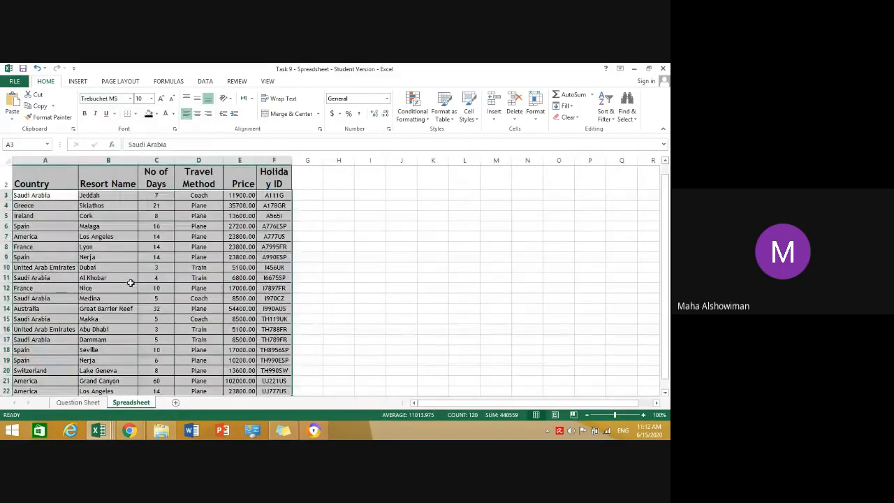
left_click(151, 99)
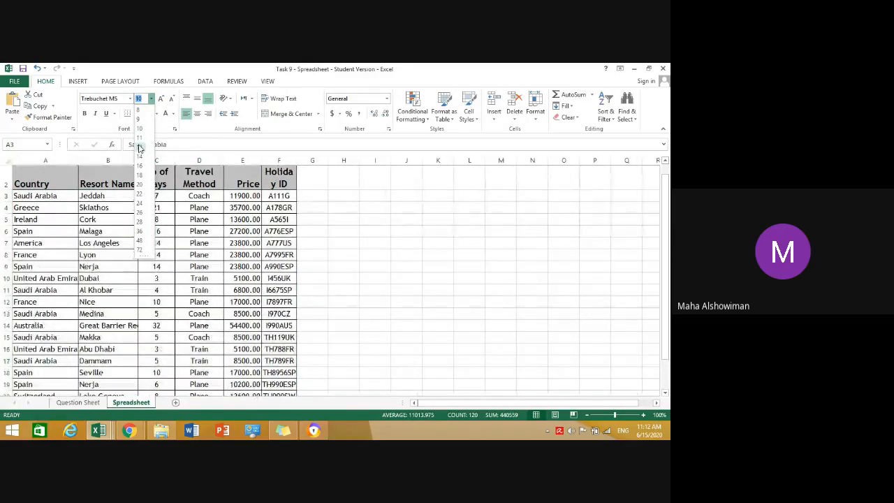
left_click(139, 148)
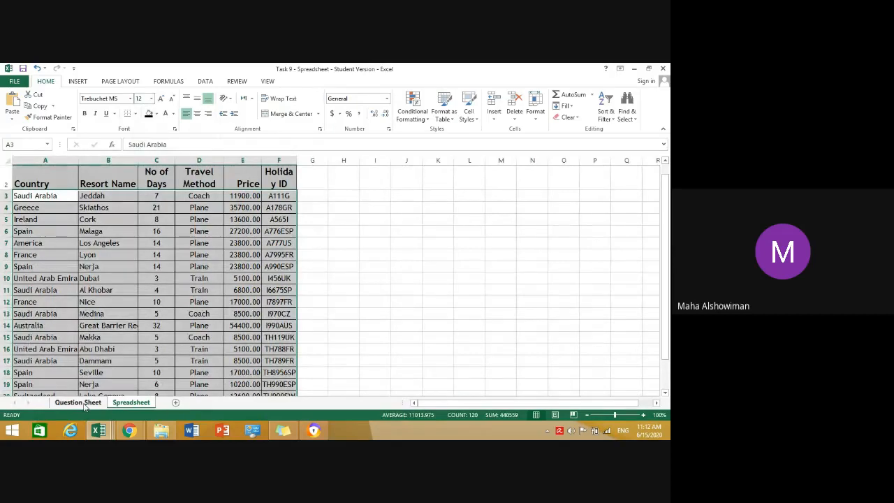
- Record "See Spreadsheet Tab" in Question Sheet cell B13 for the data font task
left_click(81, 403)
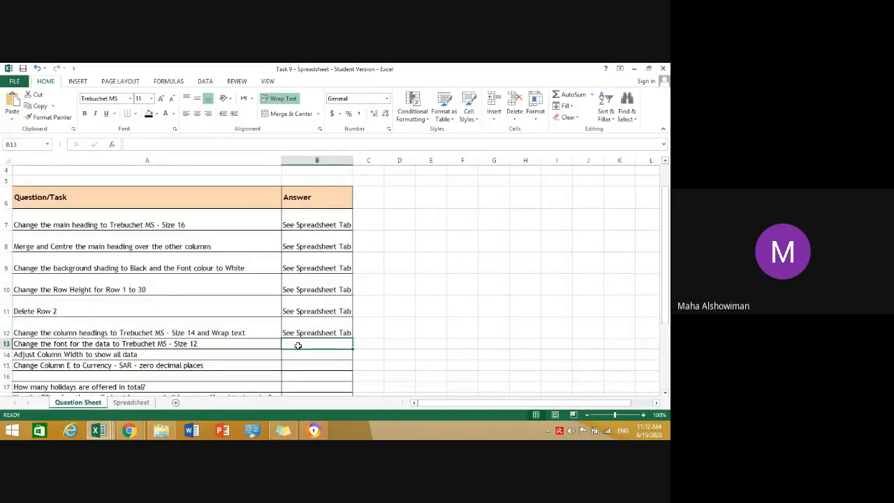
type("See Spreadsheet Tab")
key("Return")
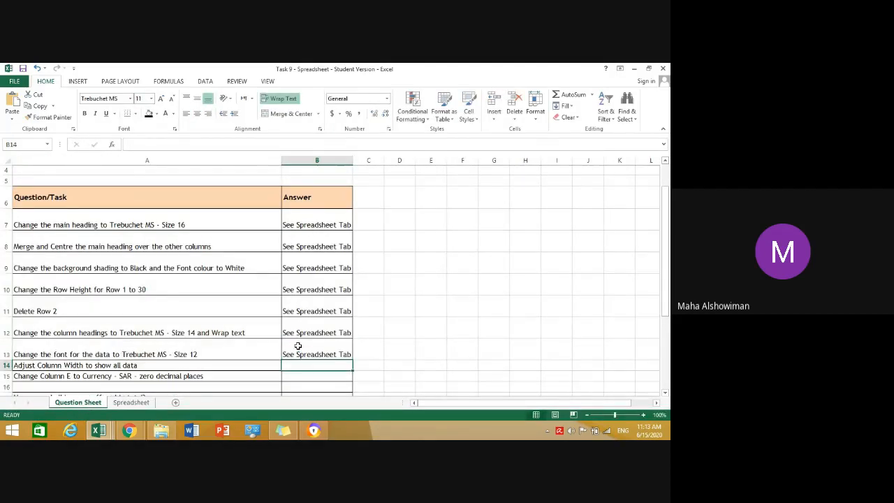
- AutoFit the column widths of the whole table A1:F22 on the Spreadsheet sheet so all data shows
scroll(297, 345, "down", 2)
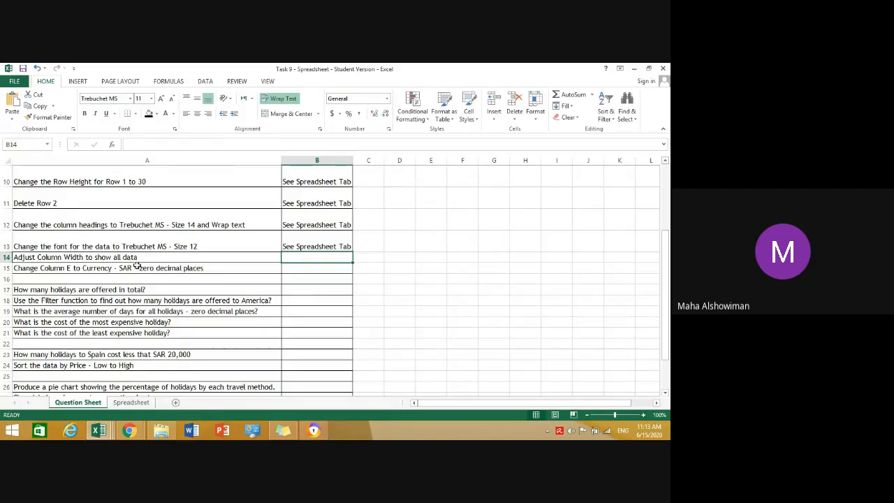
left_click(132, 403)
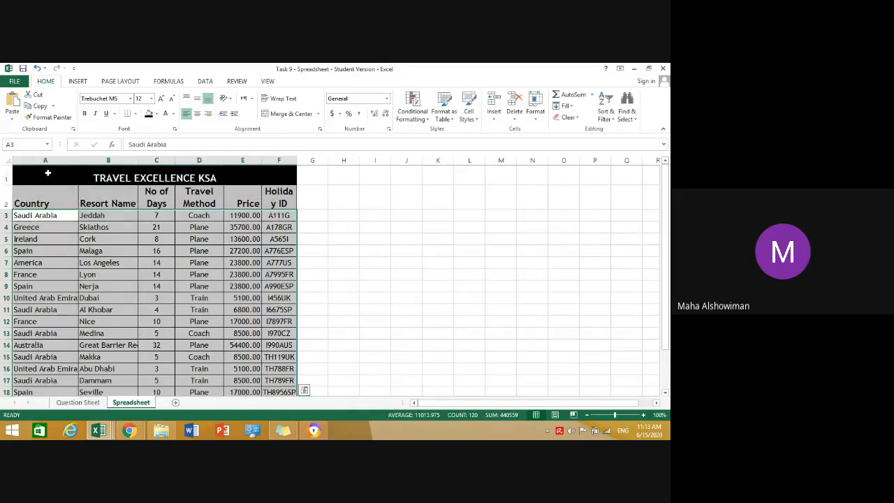
scroll(237, 233, "down", 3)
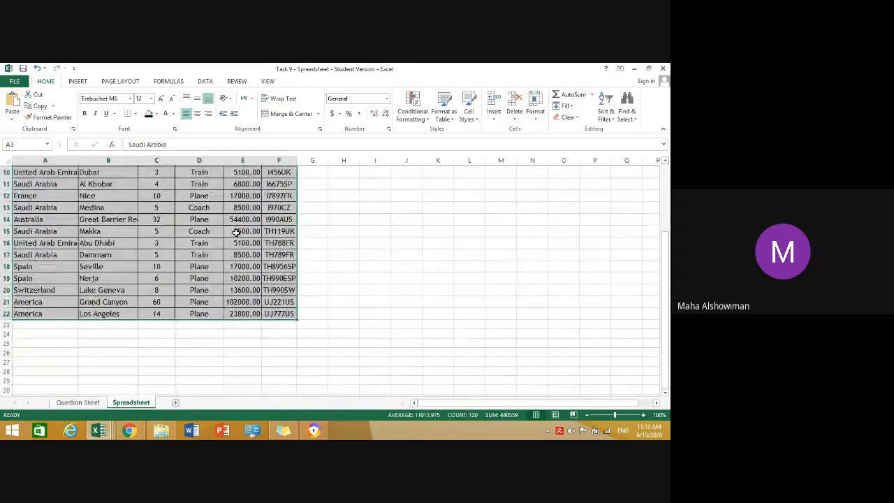
scroll(236, 233, "up", 3)
left_click(34, 177)
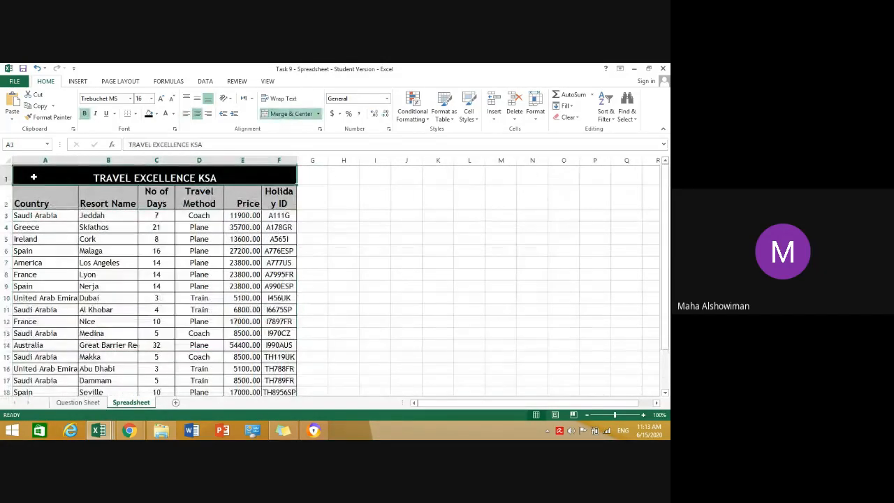
scroll(315, 344, "down", 2)
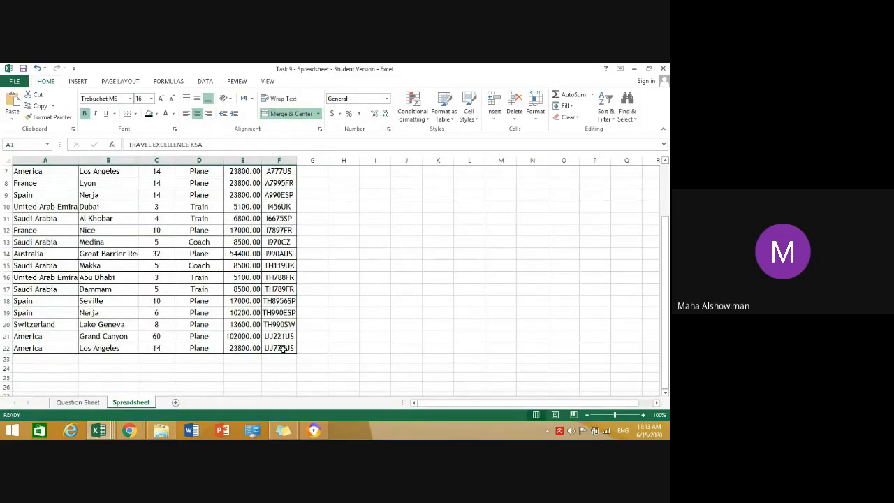
left_click(283, 348, "shift")
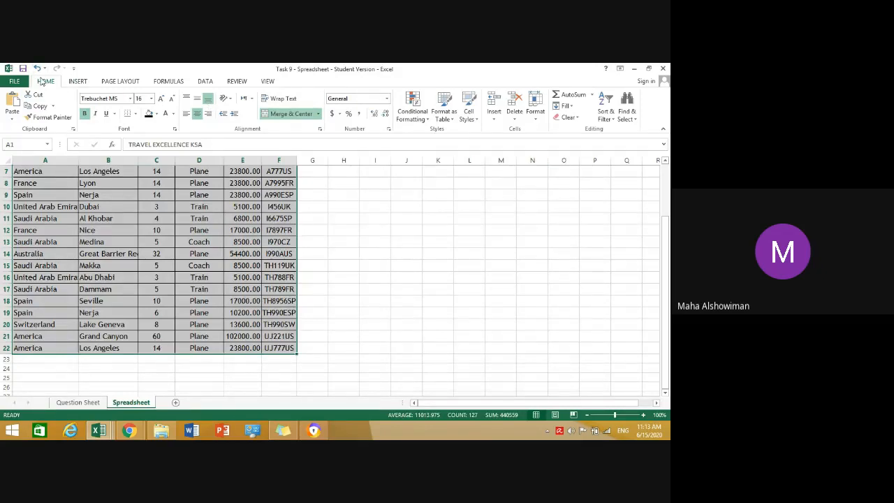
left_click(542, 121)
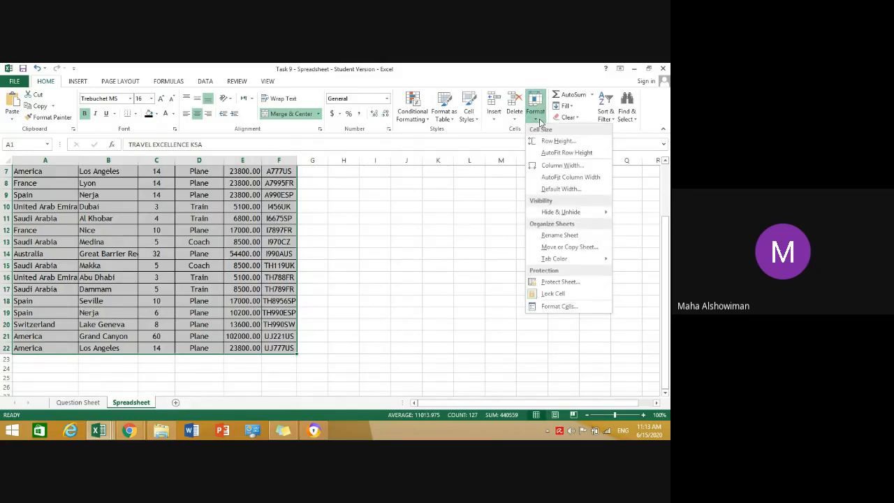
left_click(570, 177)
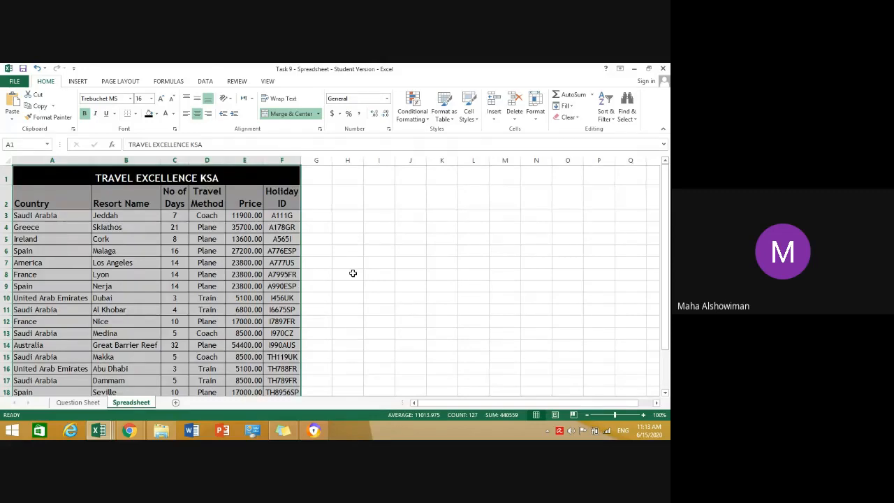
- Answer the column width task in Question Sheet cell B14 with "See Spreadsheet Tab"
left_click(101, 405)
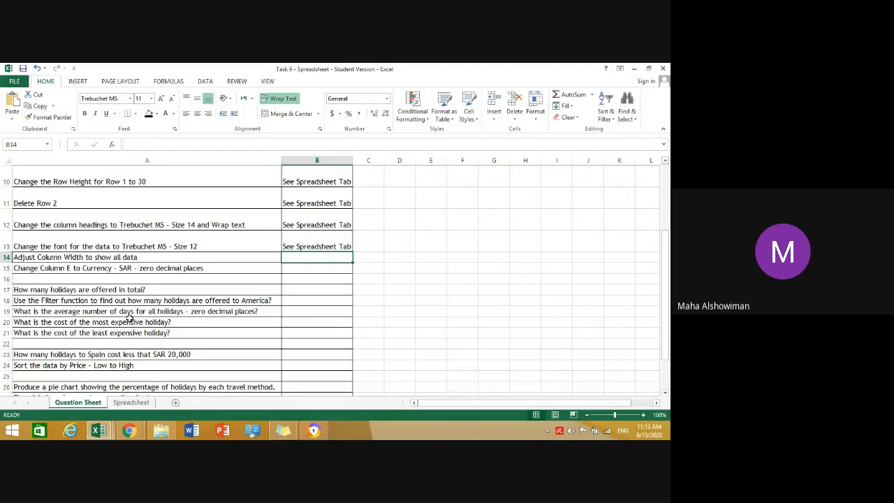
type("See Spreadsheet Tab")
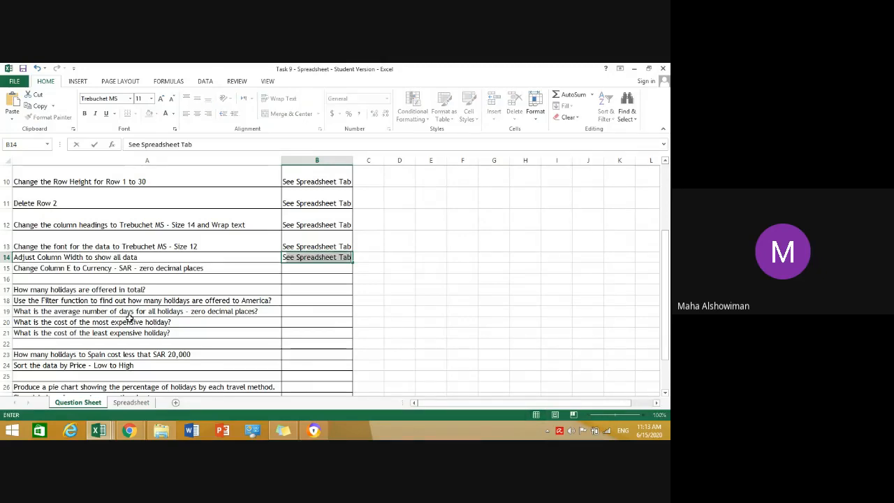
key("Return")
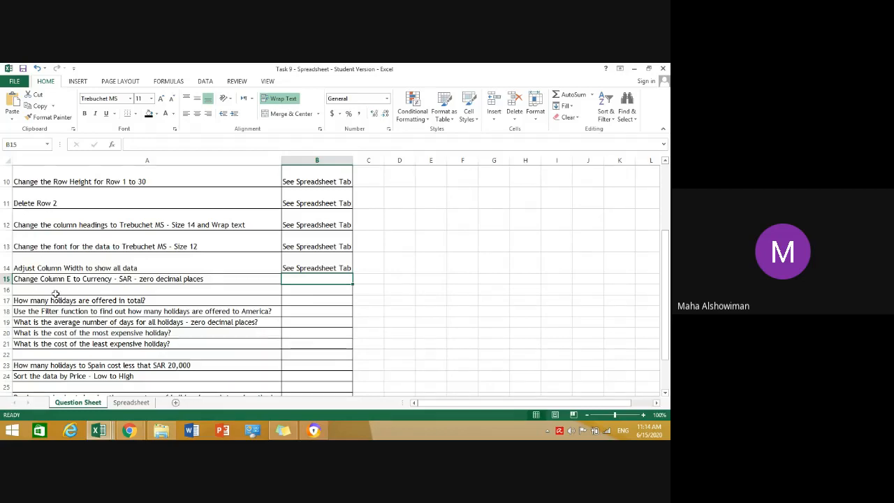
- Choose the Currency number format with the SAR symbol for the prices in E3:E22 on the Spreadsheet sheet
left_click(128, 408)
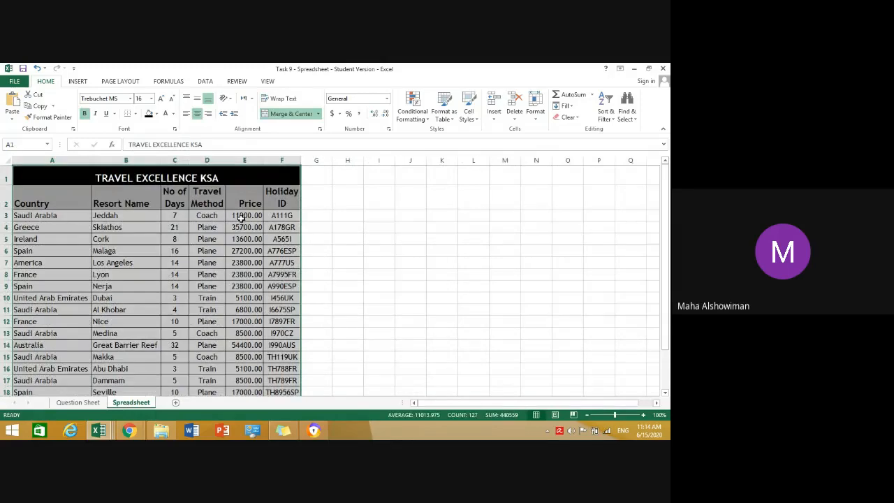
left_click(241, 218)
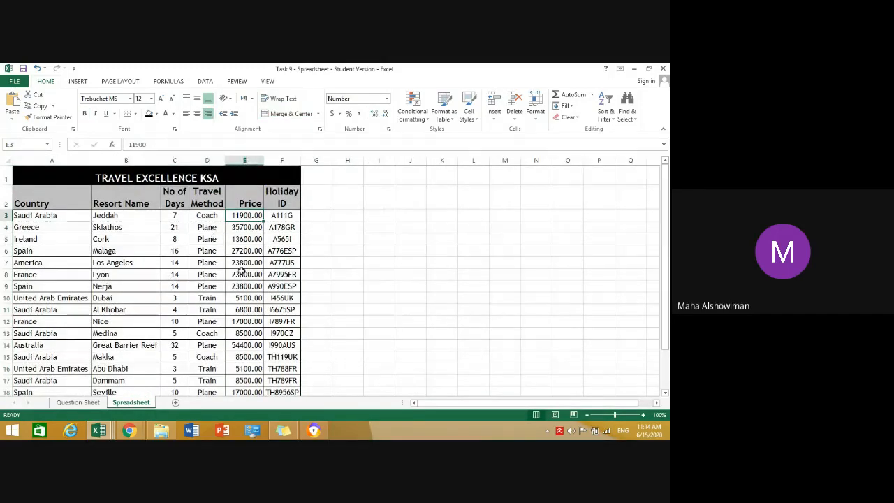
scroll(243, 276, "down", 1)
scroll(246, 278, "down", 1)
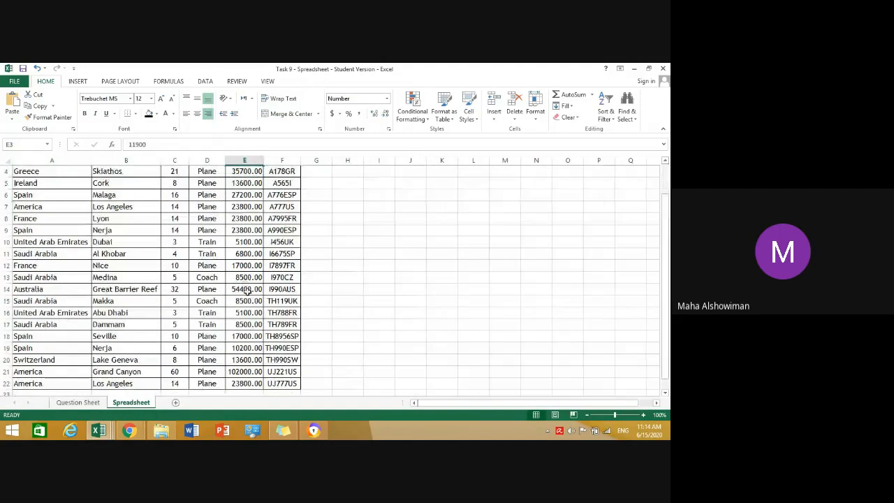
left_click(243, 386, "shift")
scroll(263, 314, "up", 1)
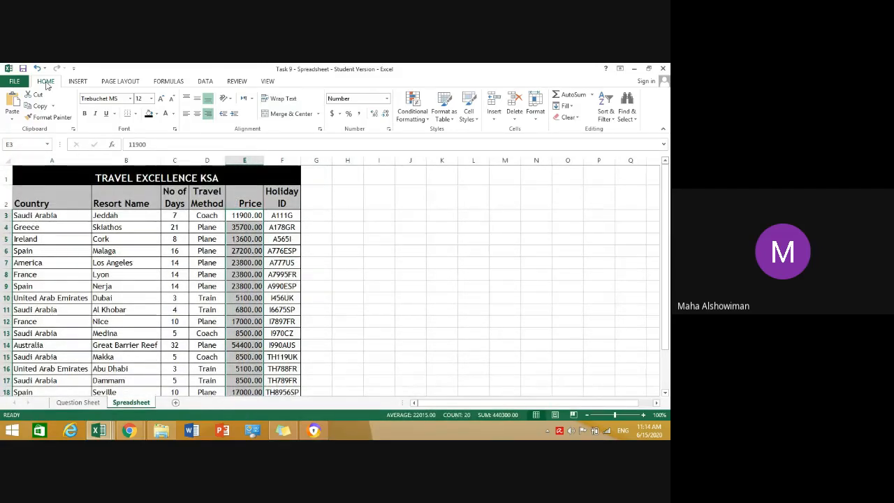
left_click(389, 130)
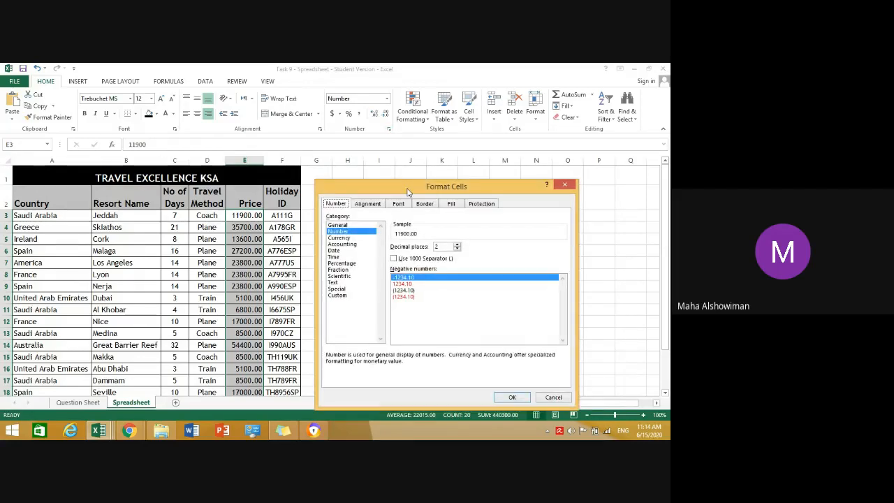
left_click_drag(408, 192, 319, 116)
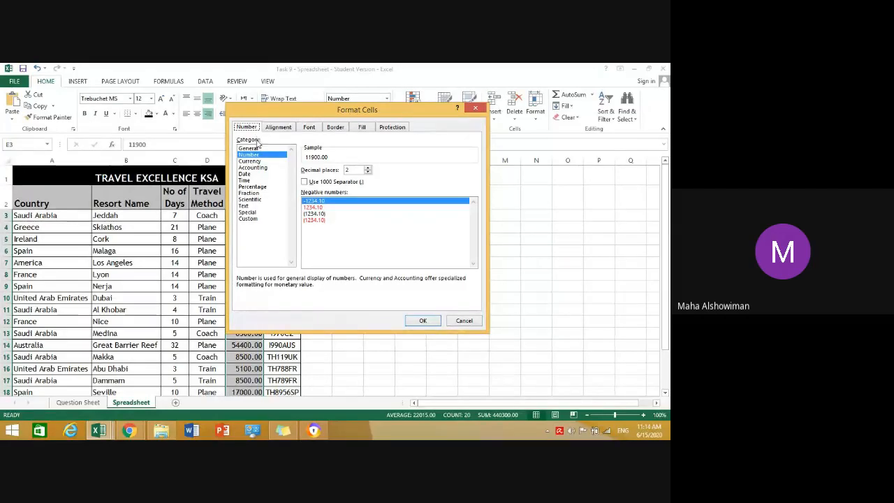
left_click(253, 162)
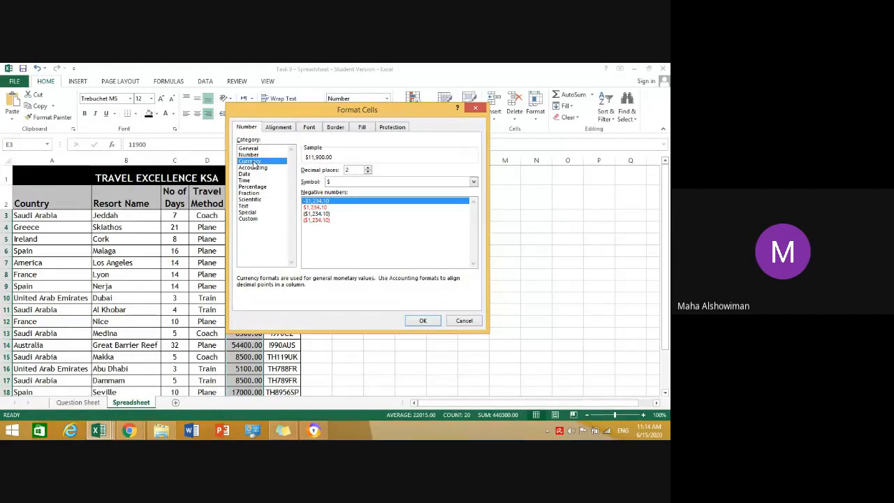
left_click(336, 182)
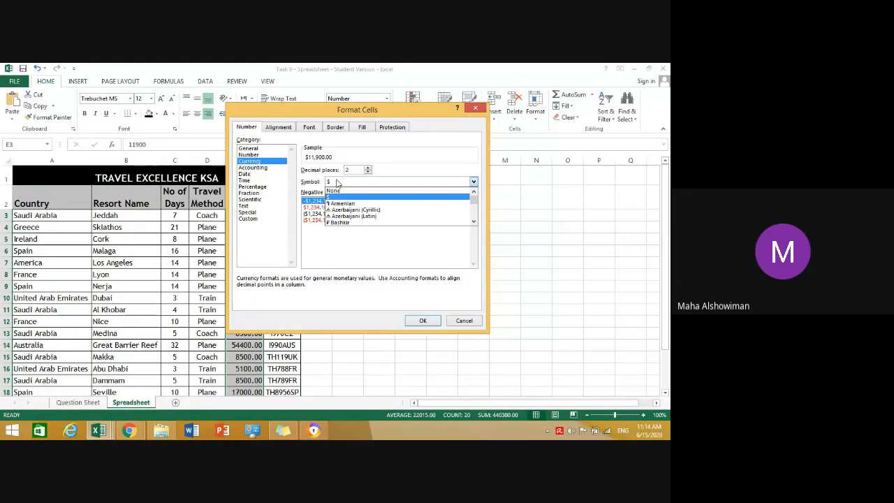
key("s")
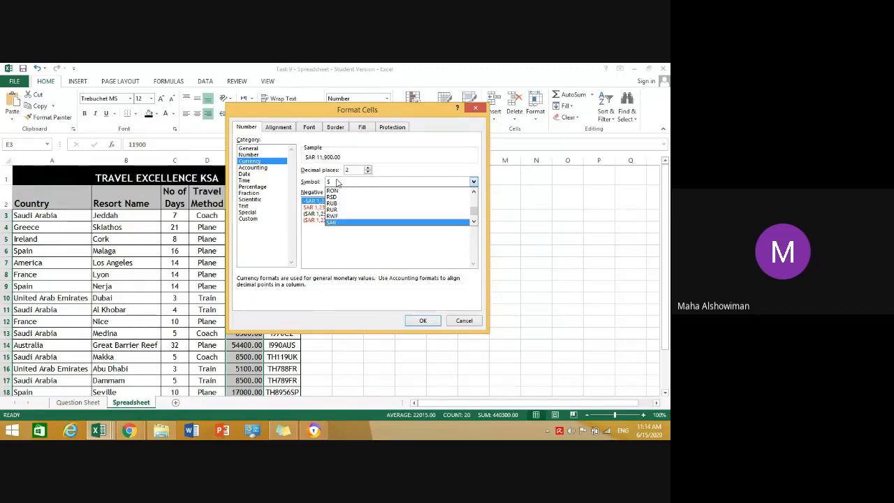
key("a")
key("r")
key("s")
left_click(337, 222)
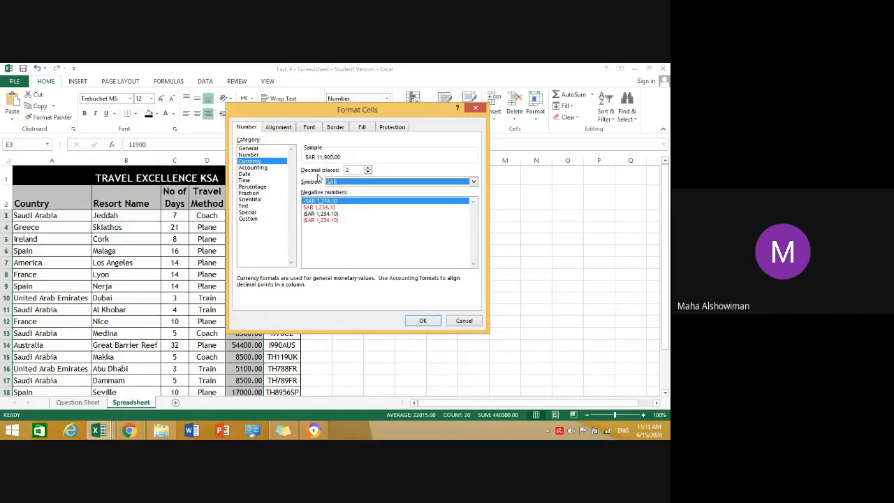
- Set the currency format of the prices to 0 decimal places and apply it
left_click(368, 173)
left_click(368, 173)
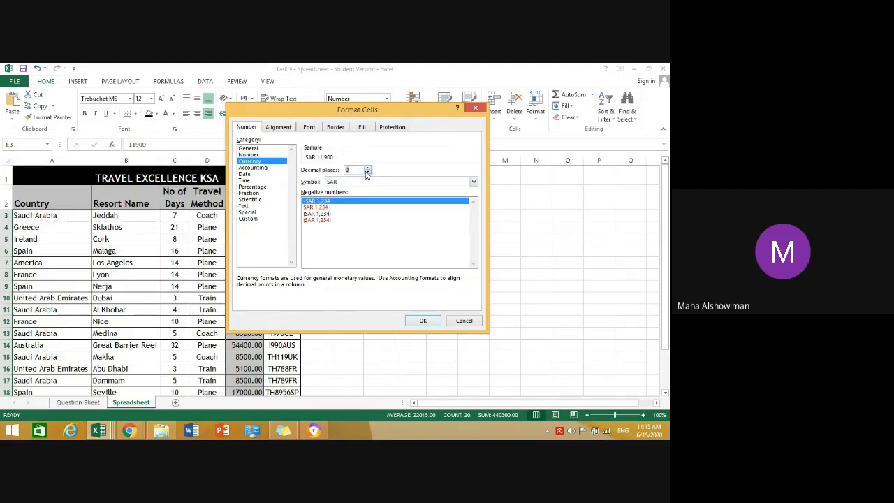
left_click(423, 321)
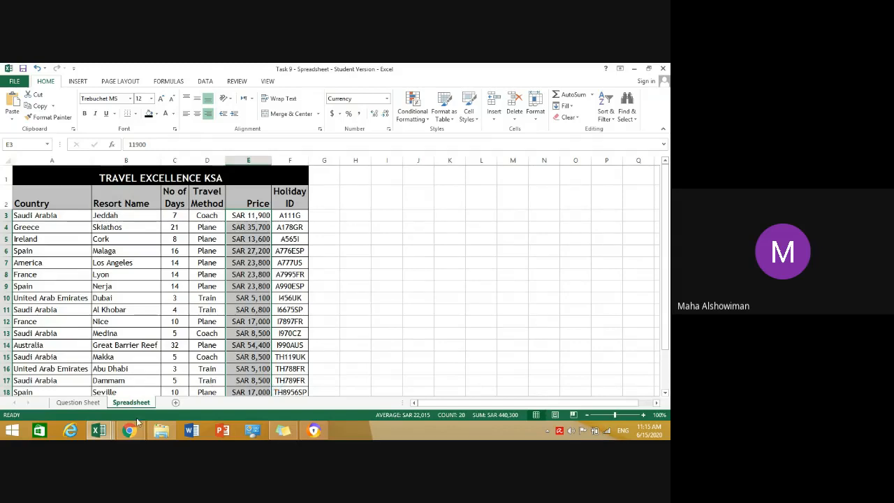
- Answer the currency format task in Question Sheet cell B15 with "See Spreadsheet Tab"
left_click(72, 404)
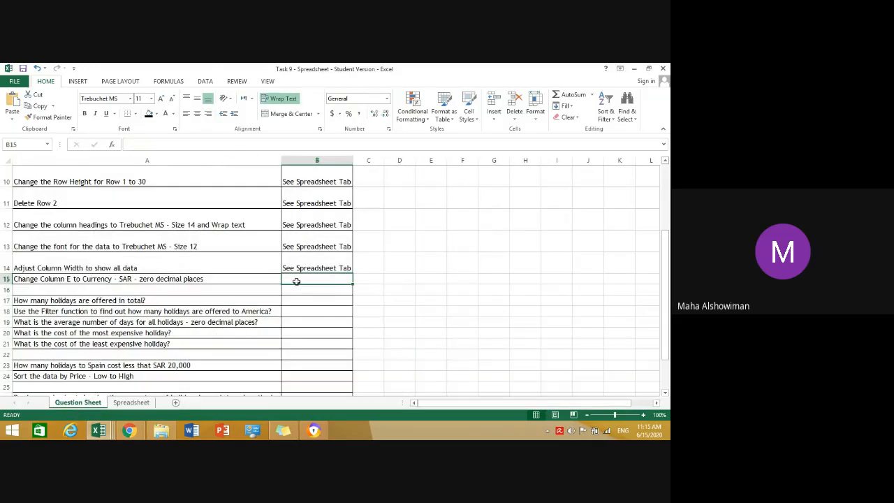
type("See Spreadsheet Tab")
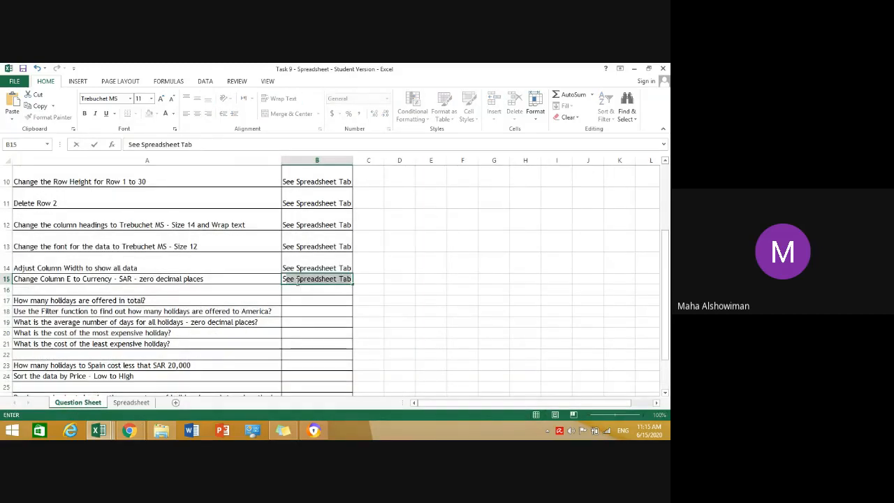
key("Return")
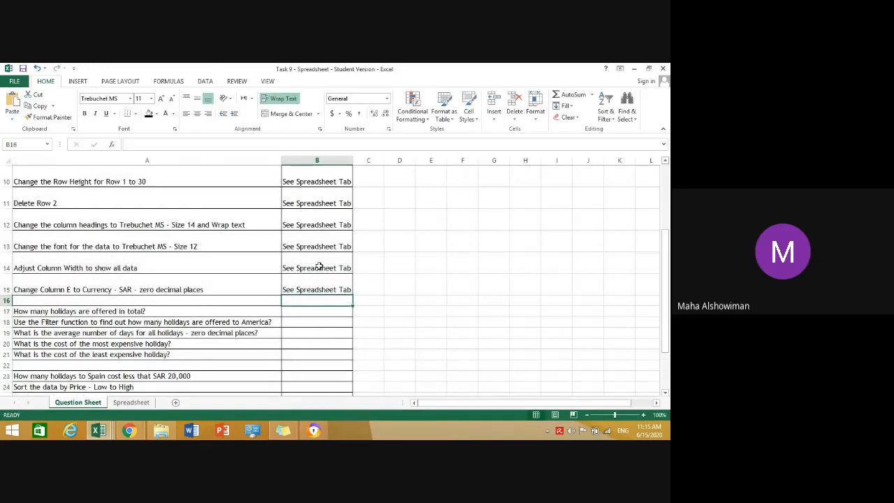
- Review the remaining tasks on the Question Sheet and select B17, the answer cell for the total number of holidays
scroll(319, 265, "up", 1)
scroll(185, 252, "down", 2)
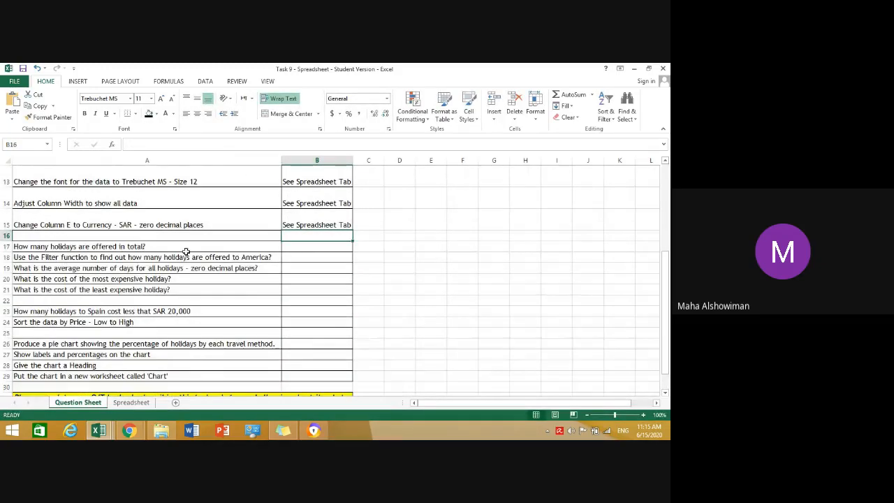
scroll(229, 254, "down", 1)
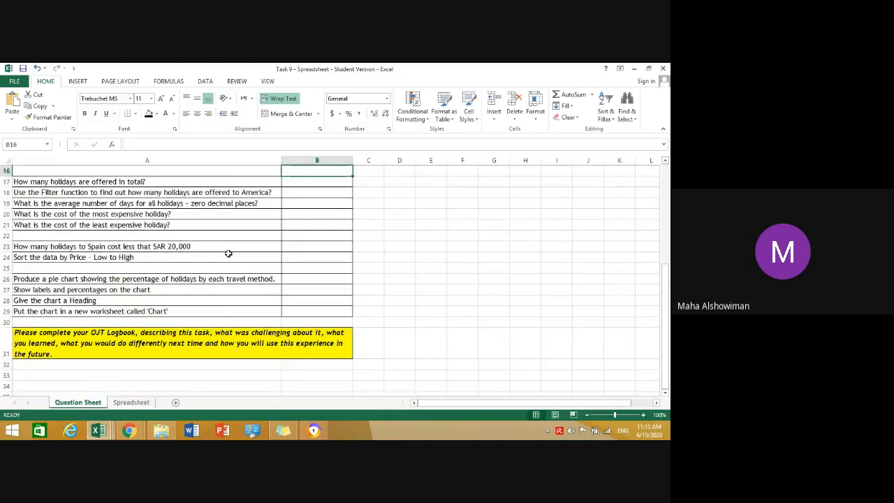
scroll(228, 254, "up", 1)
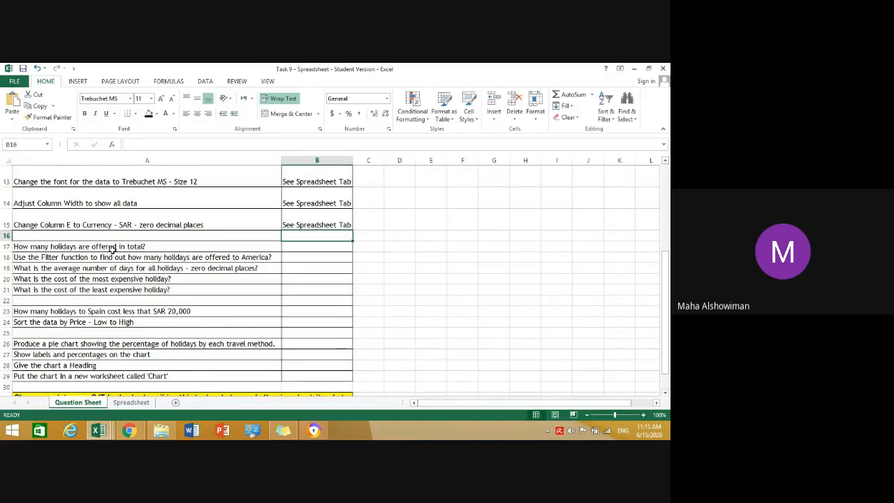
left_click(292, 246)
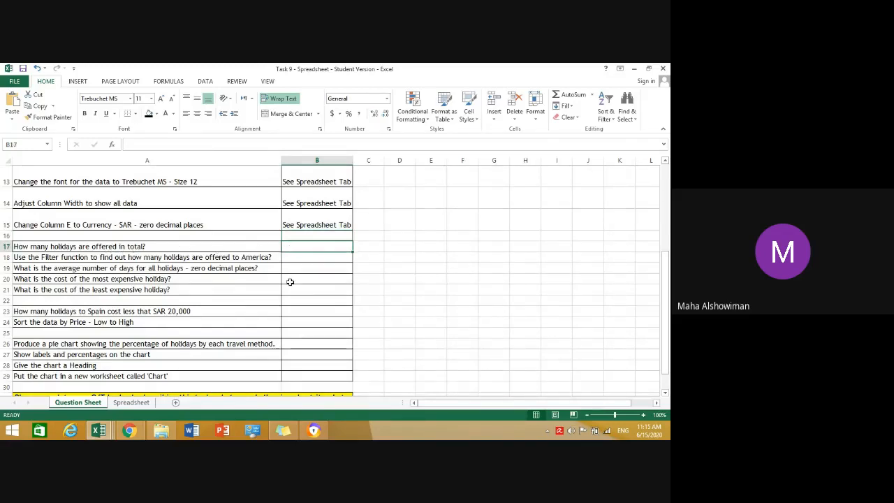
left_click(137, 404)
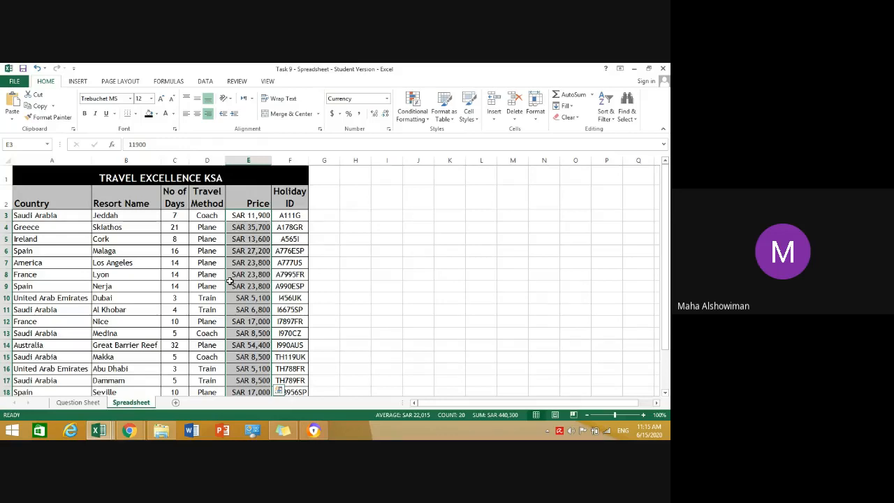
left_click(78, 403)
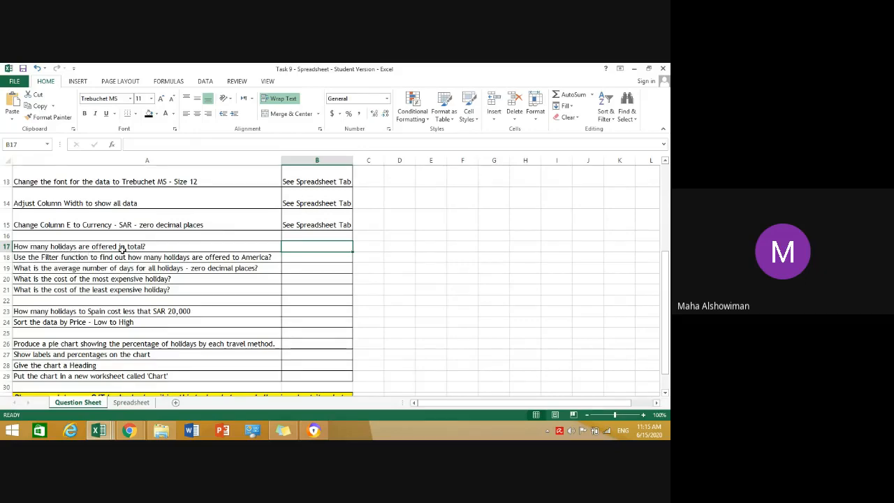
- Count the holidays in Spreadsheet cell C23 with the Count Numbers function over the No of Days values, C3:C22
left_click(131, 403)
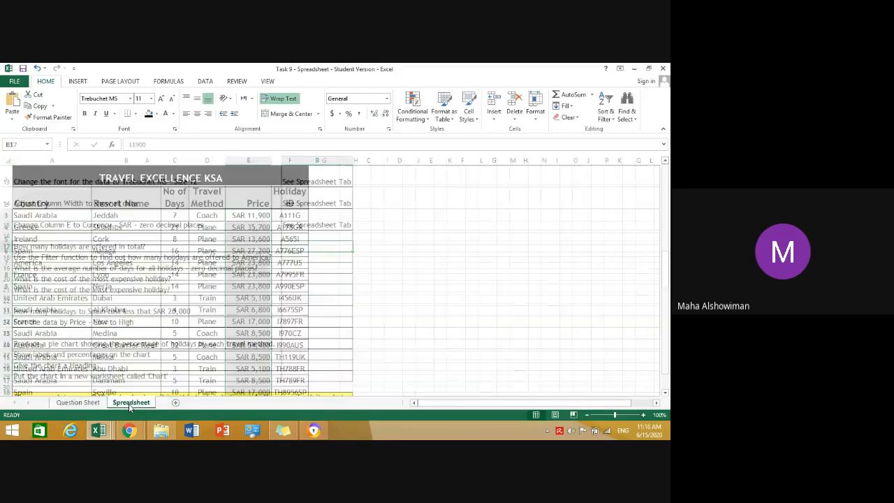
scroll(280, 278, "down", 1)
scroll(279, 278, "down", 1)
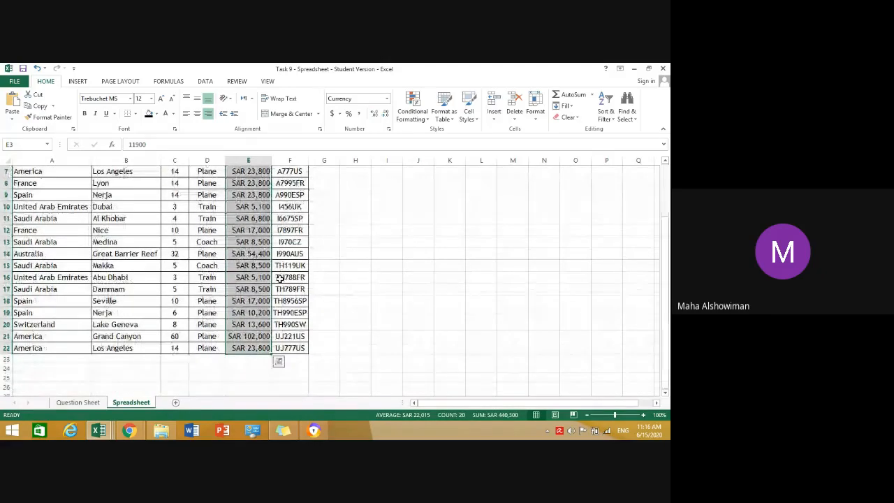
left_click(175, 359)
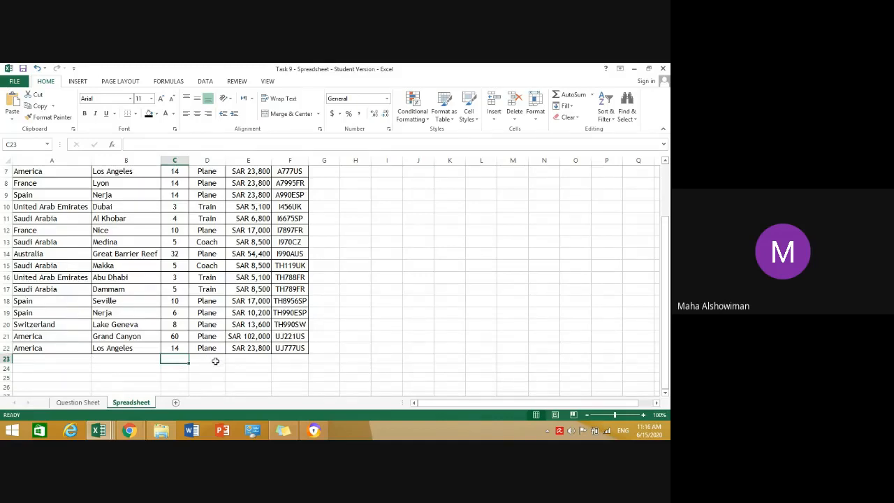
left_click(592, 95)
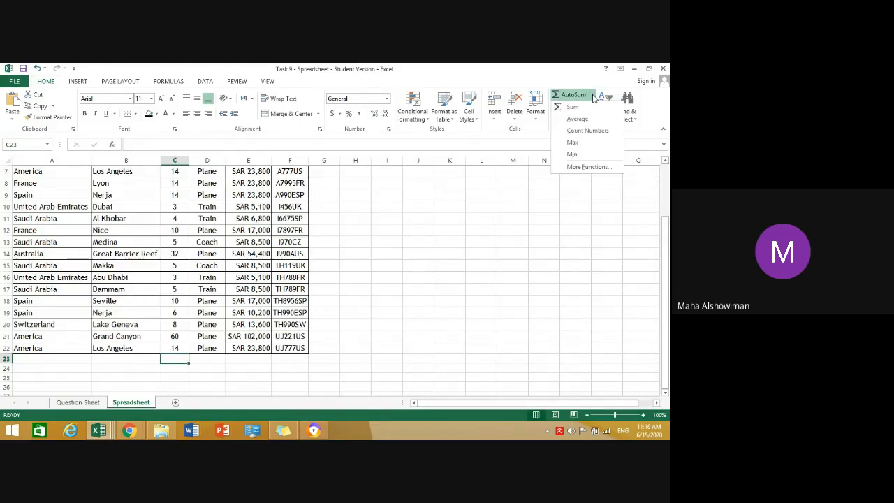
left_click(588, 131)
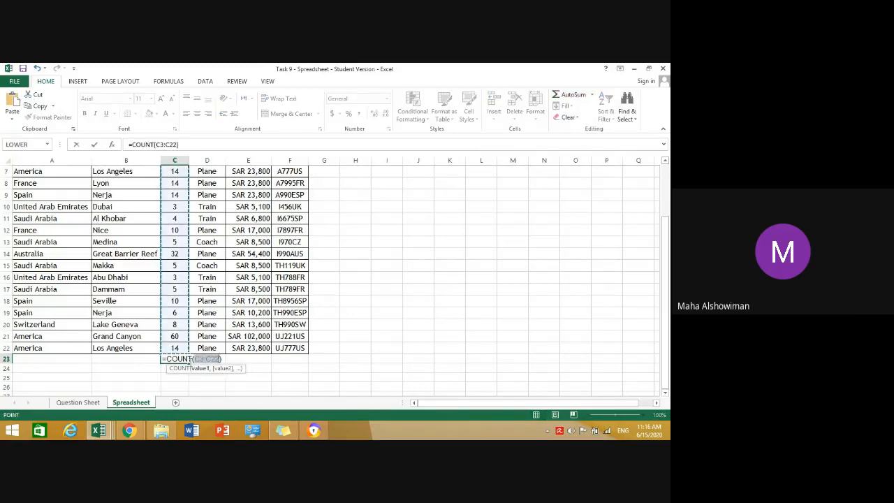
scroll(219, 359, "up", 1)
scroll(219, 360, "up", 2)
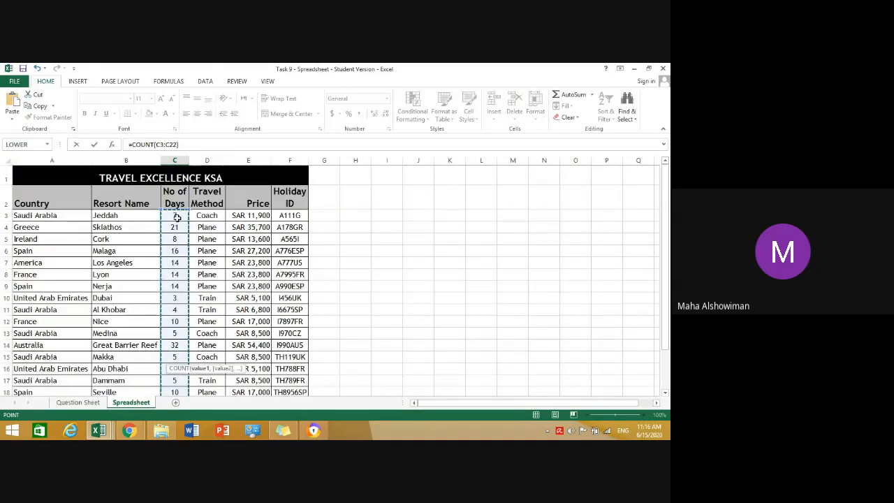
scroll(213, 248, "down", 3)
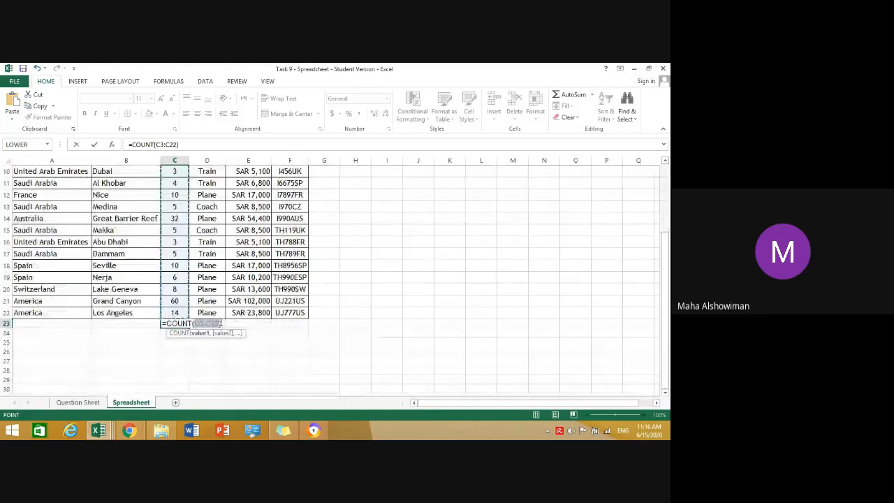
key("Return")
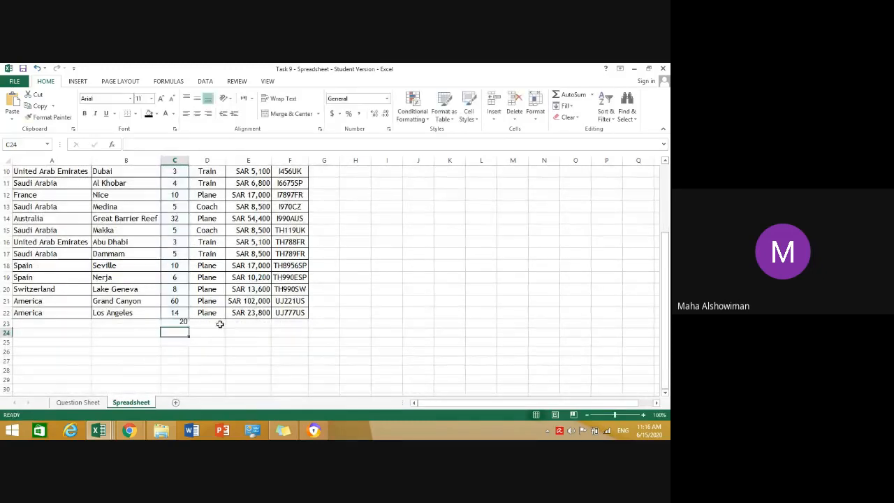
- Check the count formula in C23 against the No of Days values by selecting C3:C22 and looking over the table
left_click(175, 322)
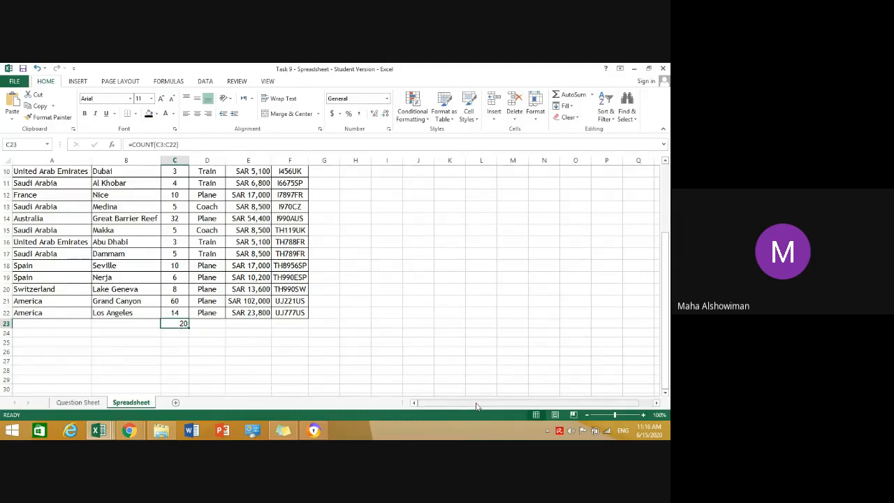
scroll(293, 285, "up", 3)
scroll(309, 260, "down", 1)
scroll(309, 260, "up", 1)
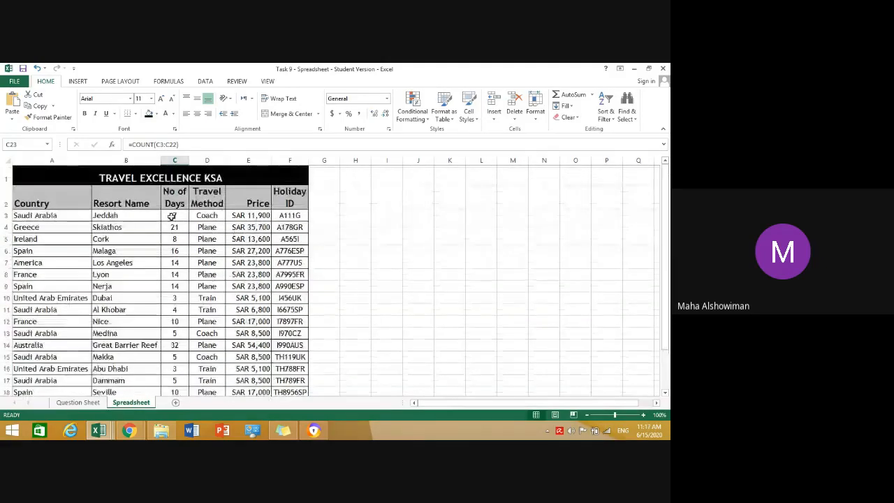
left_click(174, 216)
left_click_drag(174, 215, 167, 373)
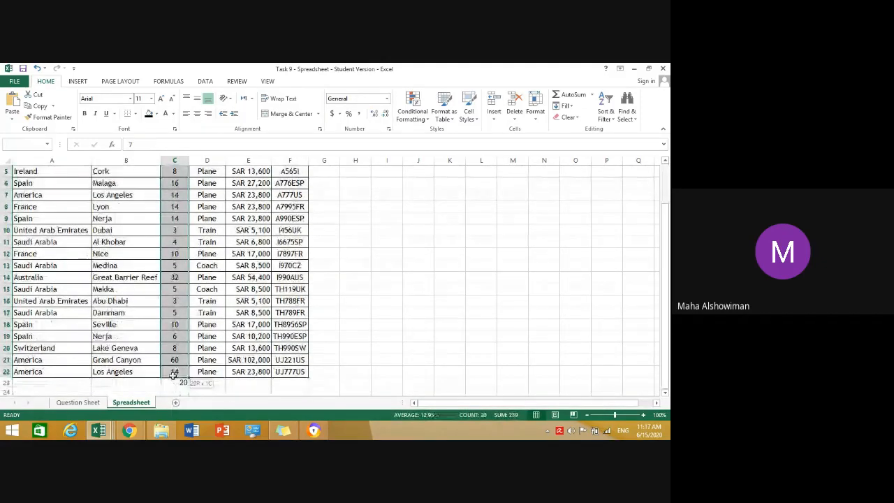
scroll(178, 265, "up", 2)
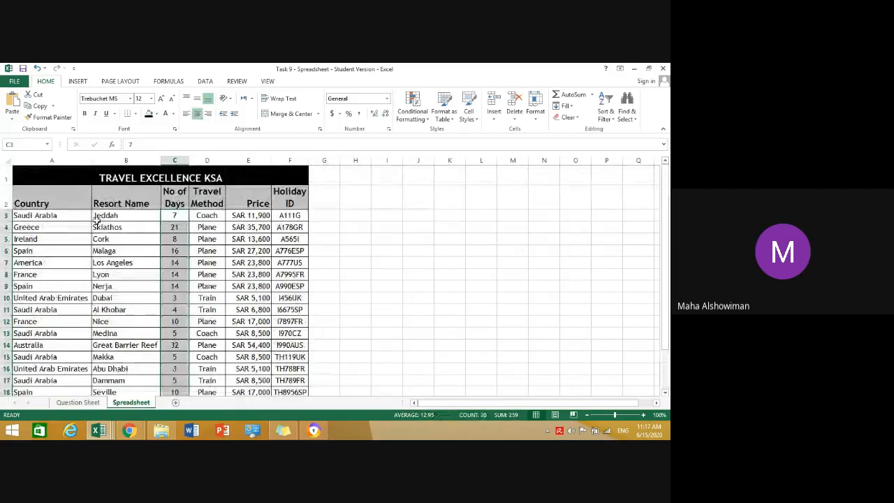
scroll(189, 360, "down", 2)
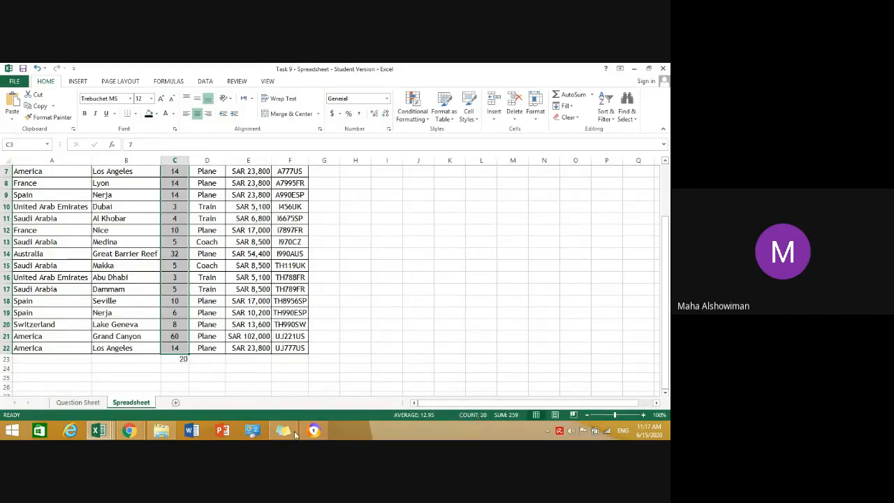
- Answer the total number of holidays question in Question Sheet cell B17 with 20
left_click(84, 403)
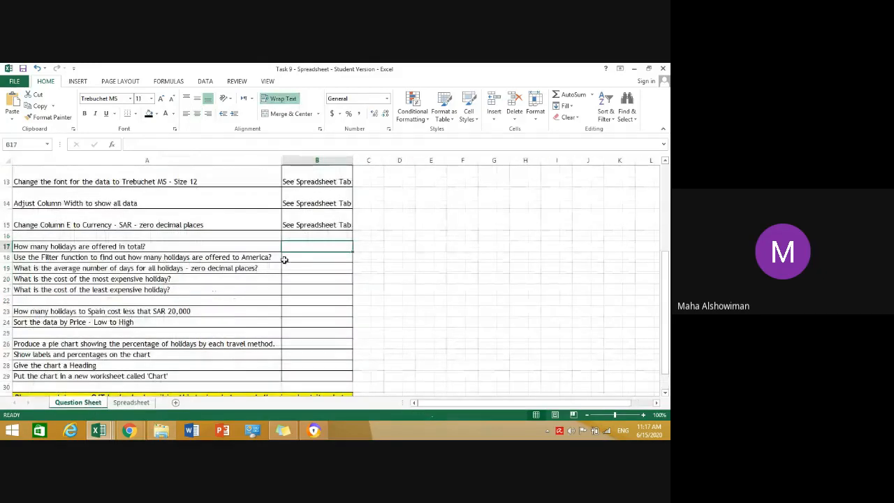
type("20")
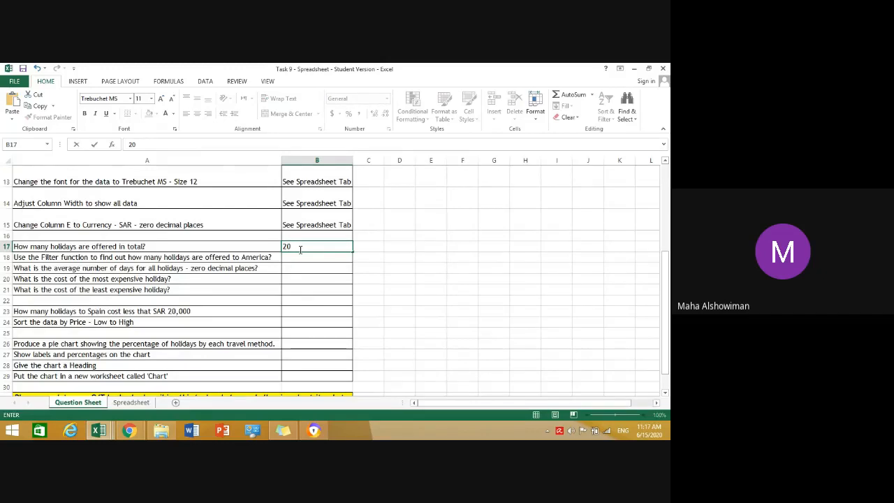
key("Return")
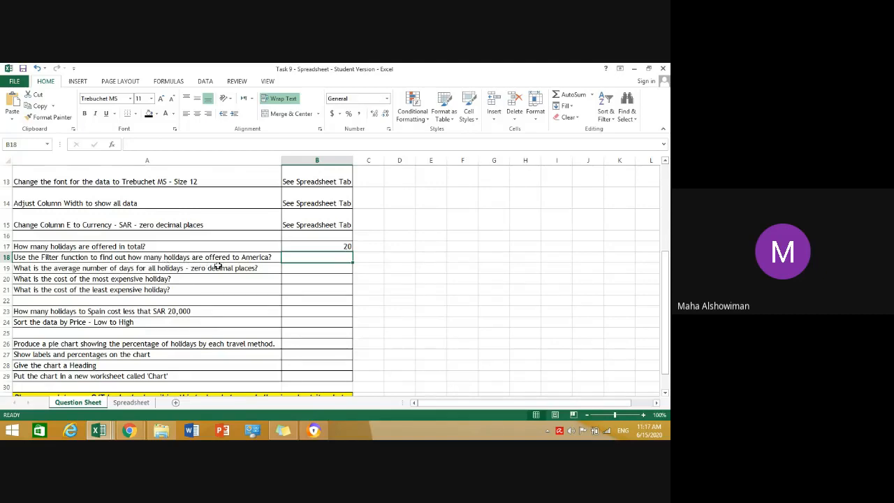
- Filter column A on the Spreadsheet sheet to show only the holidays to America
left_click(133, 405)
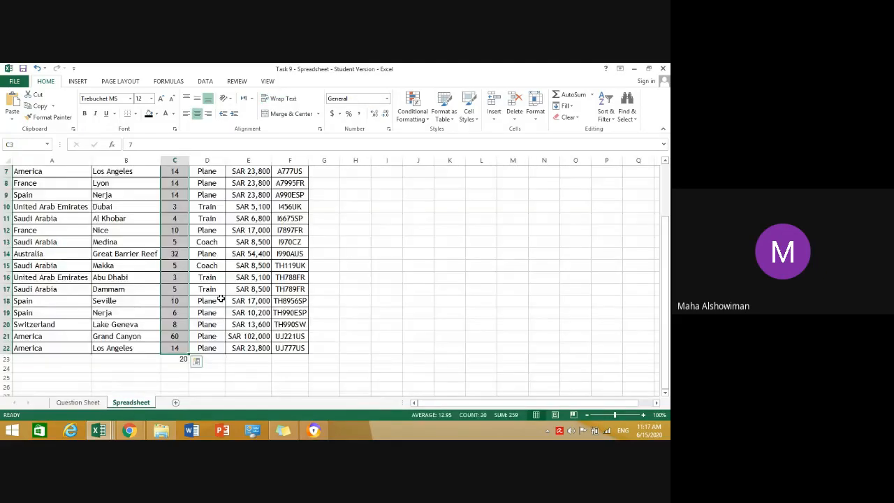
scroll(218, 297, "up", 2)
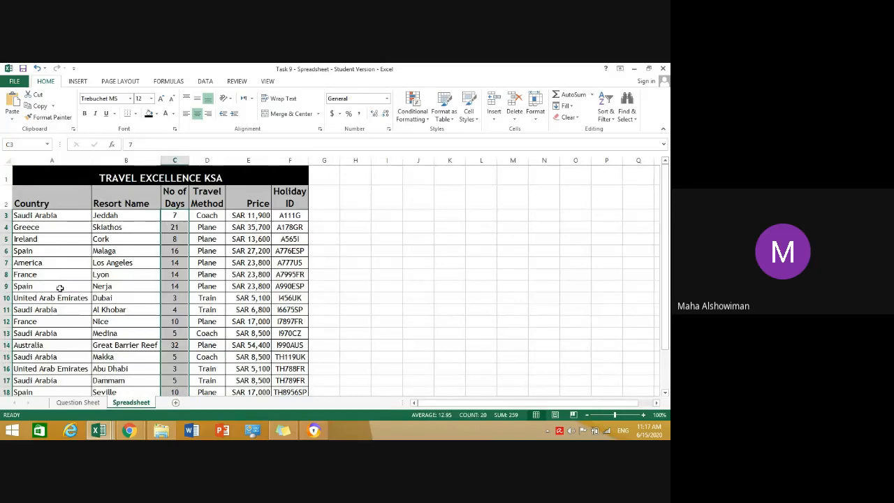
left_click(68, 160)
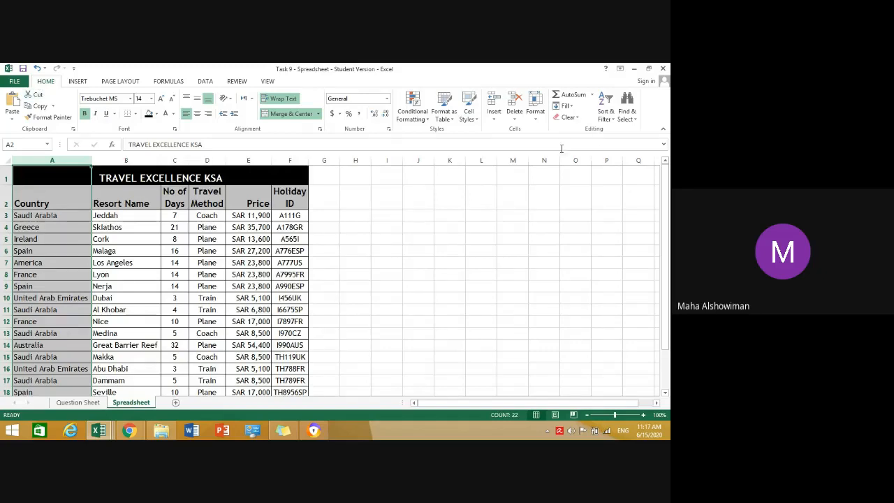
left_click(614, 122)
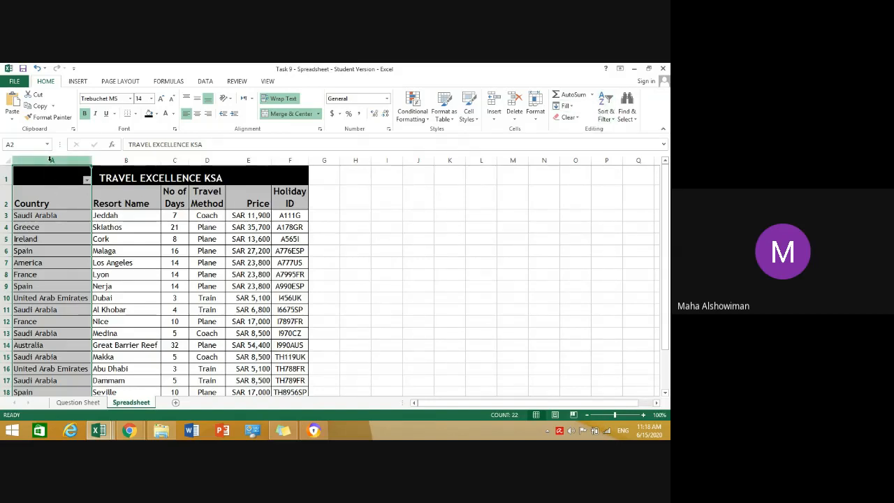
left_click(86, 181)
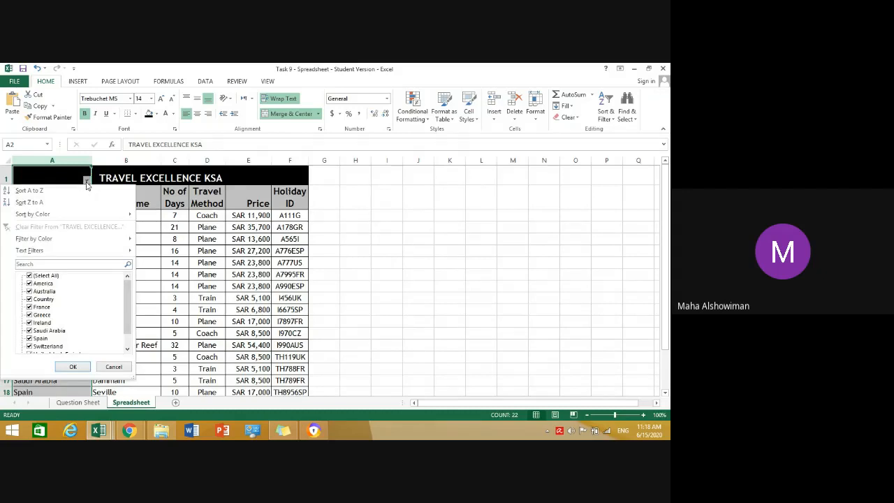
left_click(29, 275)
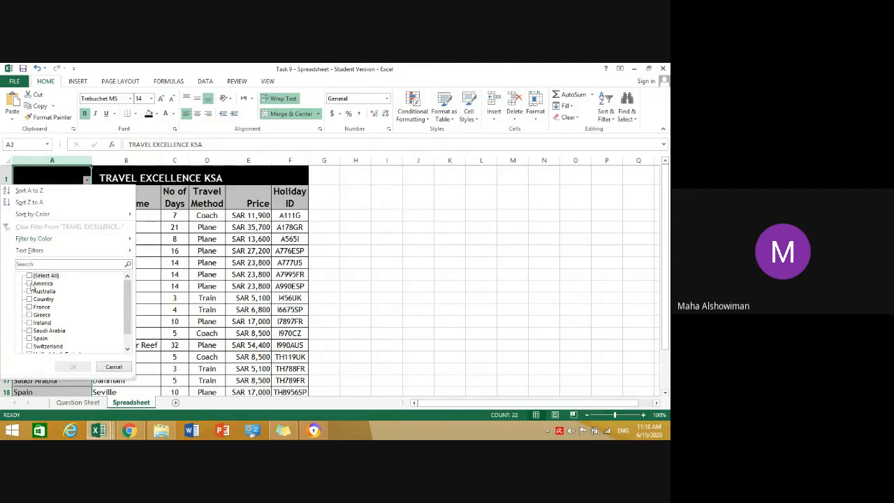
left_click(29, 283)
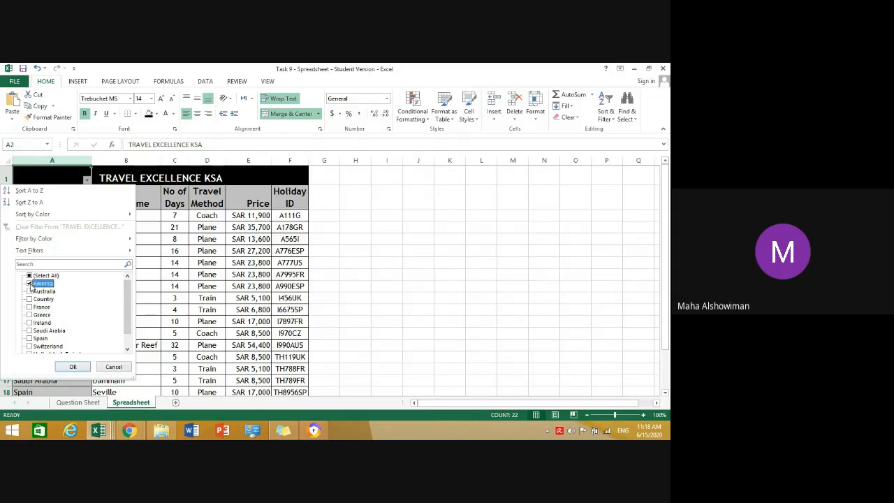
left_click(73, 368)
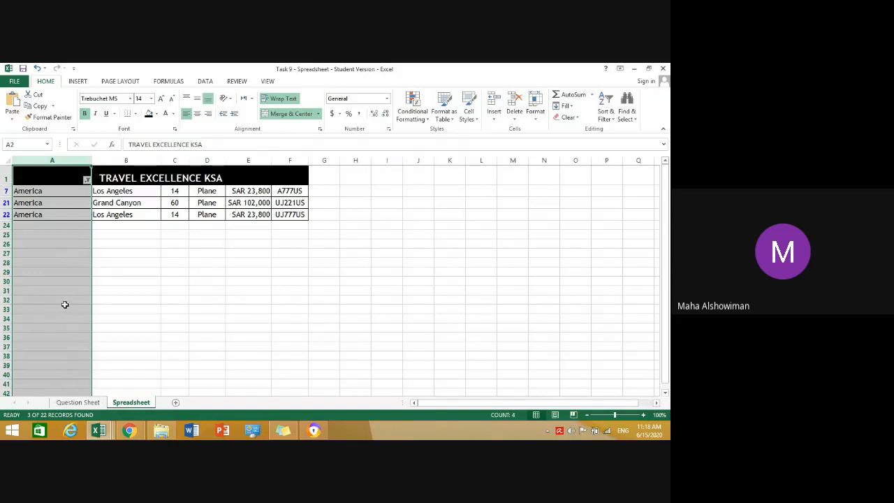
- Answer the number of holidays to America question in Question Sheet cell B18 with 3
left_click(94, 404)
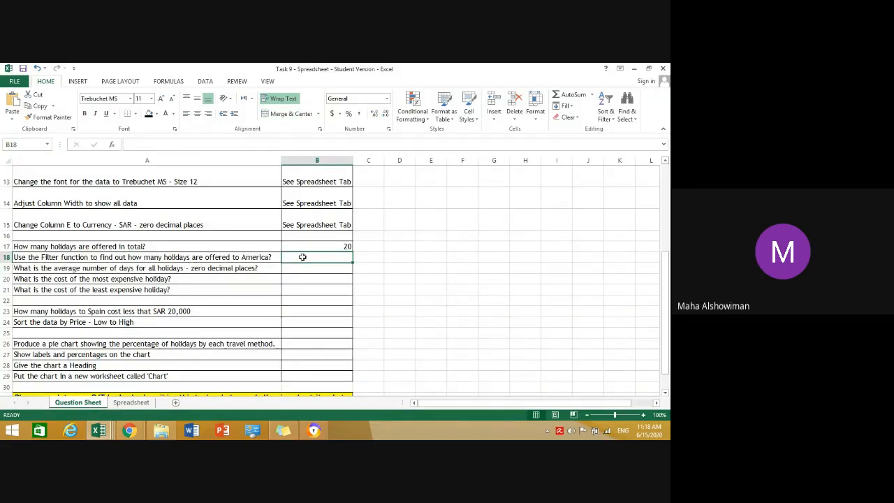
type("3")
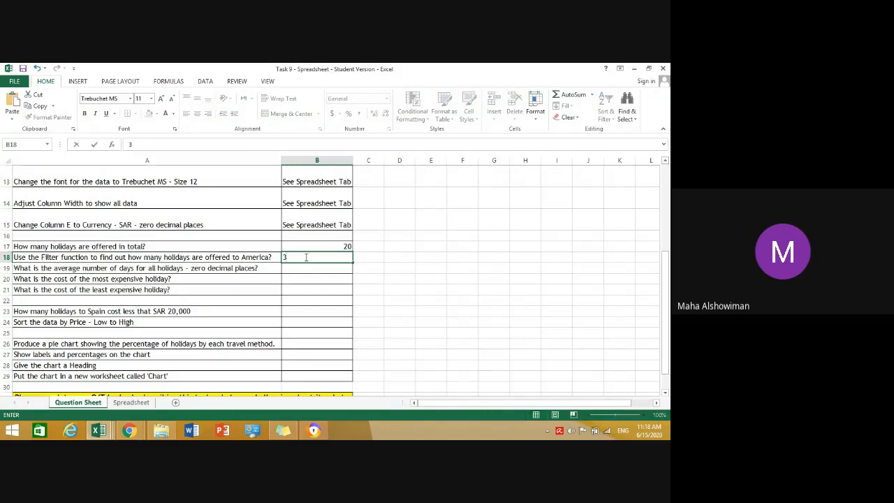
left_click(307, 268)
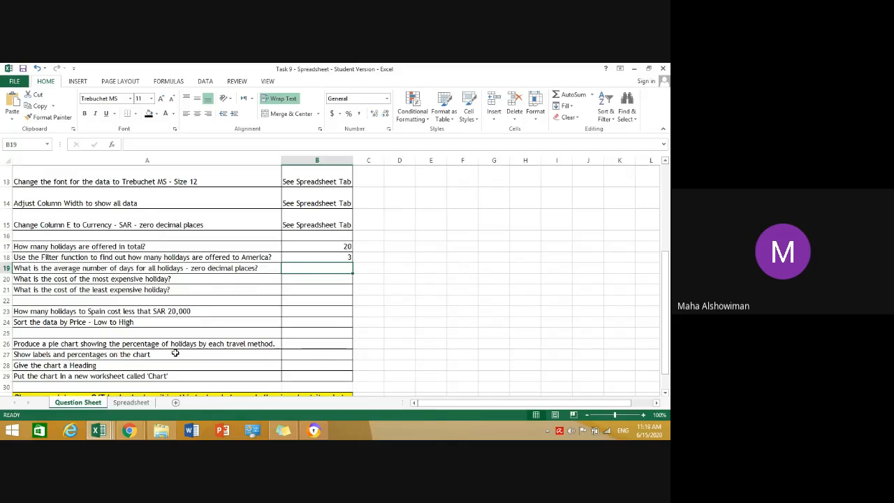
- Clear the America filter on the Spreadsheet sheet to show all the holidays
left_click(131, 402)
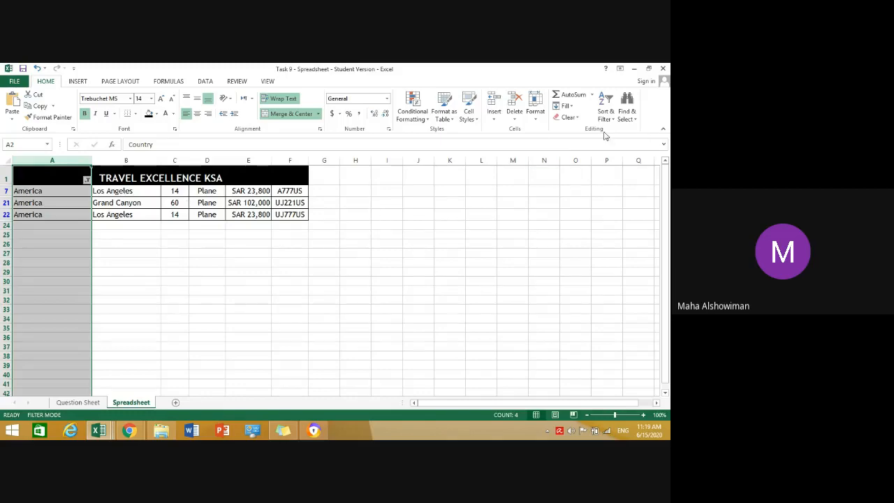
left_click(605, 111)
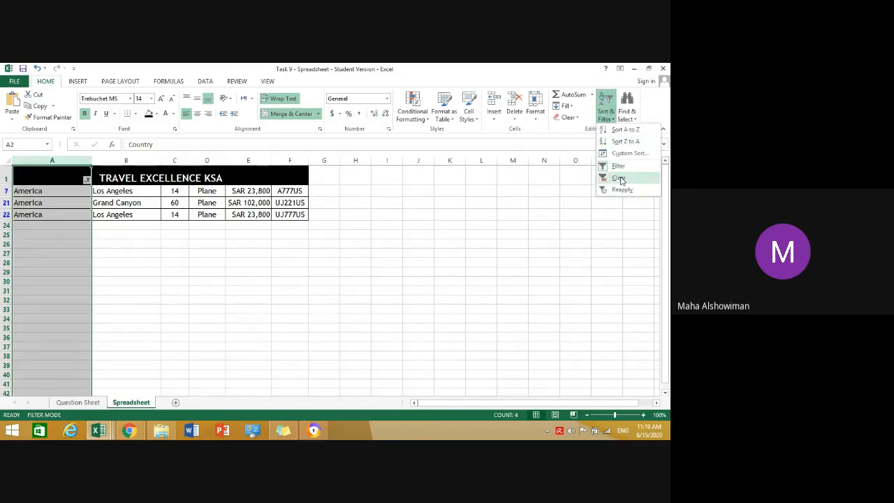
left_click(618, 177)
left_click(353, 283)
scroll(348, 268, "down", 2)
scroll(348, 269, "up", 2)
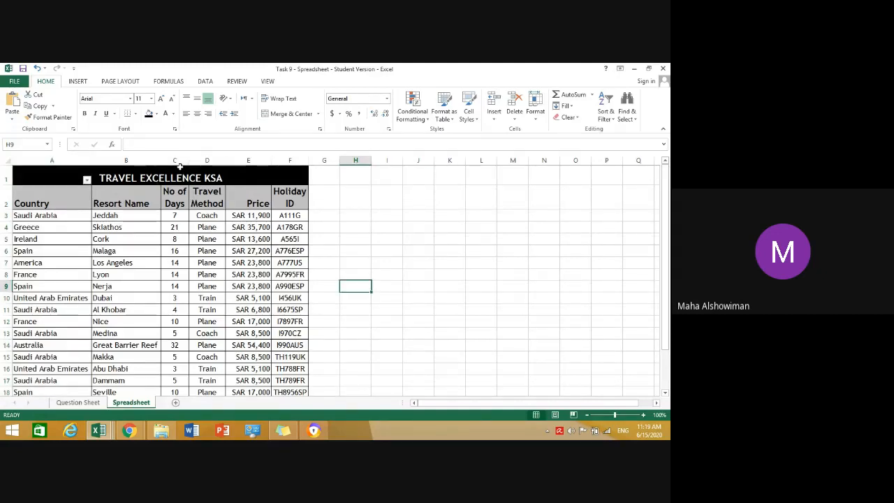
- Calculate the average No of Days in Spreadsheet cell C24 with the Average function over C3:C22
scroll(185, 257, "down", 2)
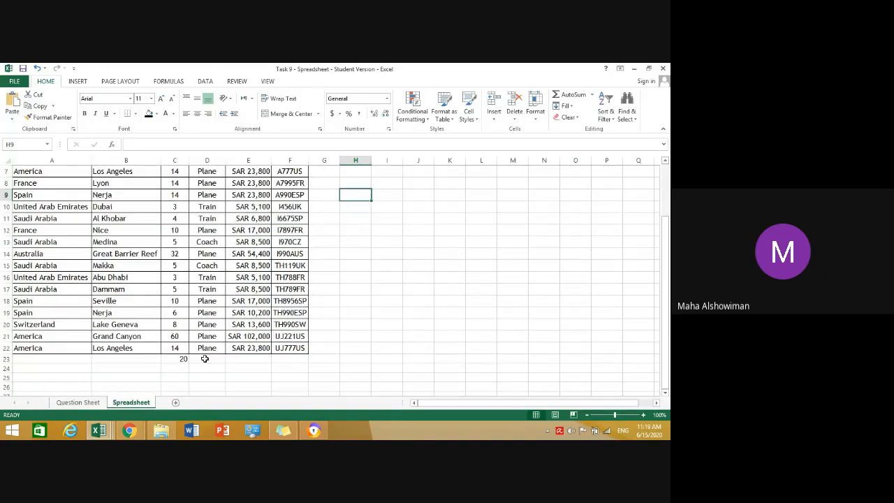
scroll(172, 334, "up", 2)
scroll(175, 335, "down", 3)
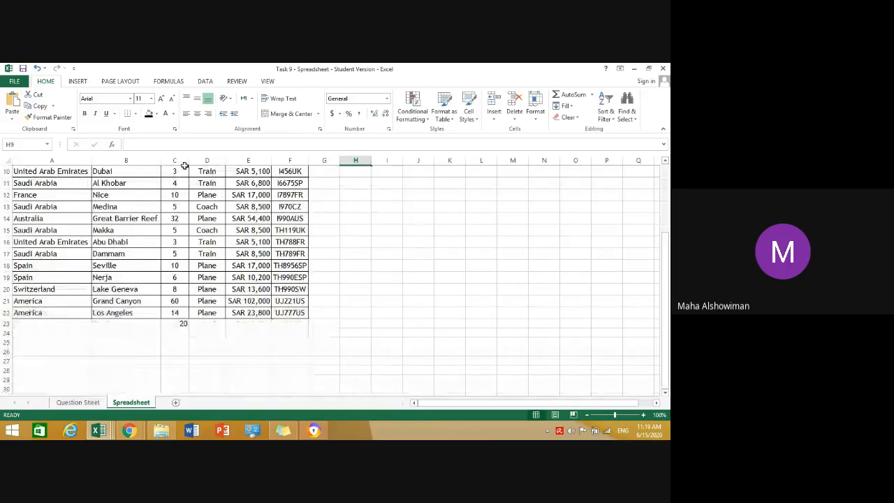
left_click(173, 334)
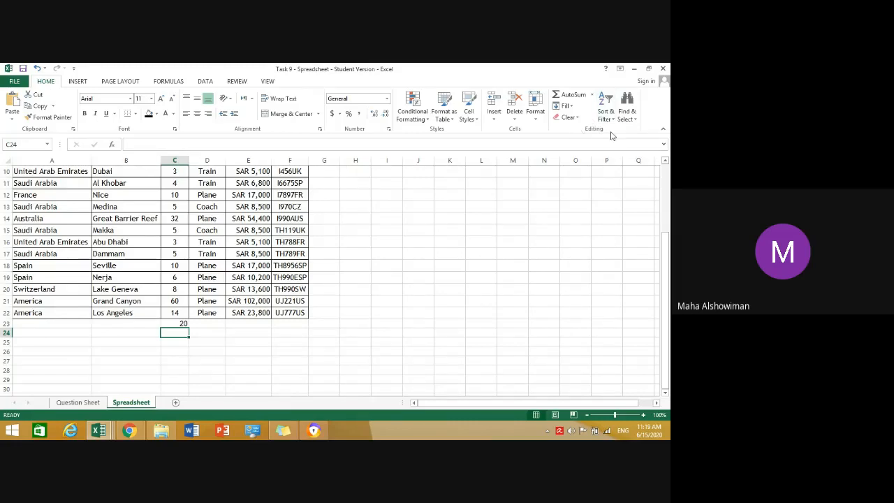
left_click(592, 95)
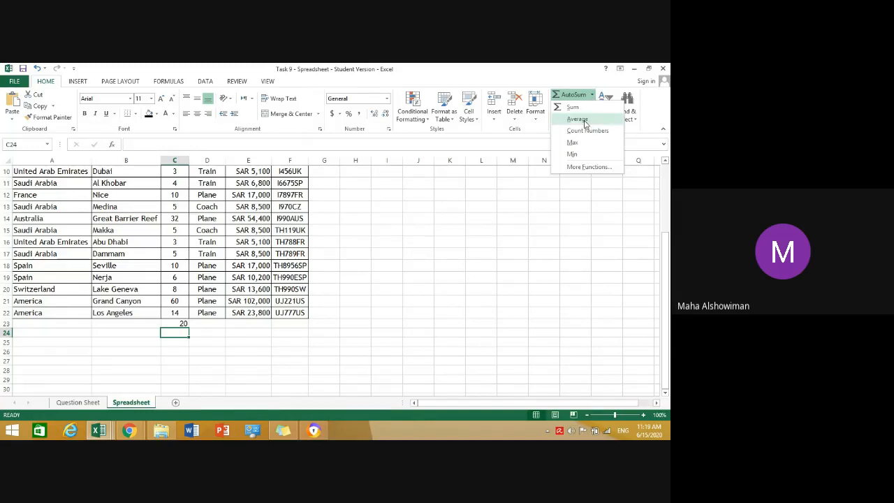
left_click(584, 121)
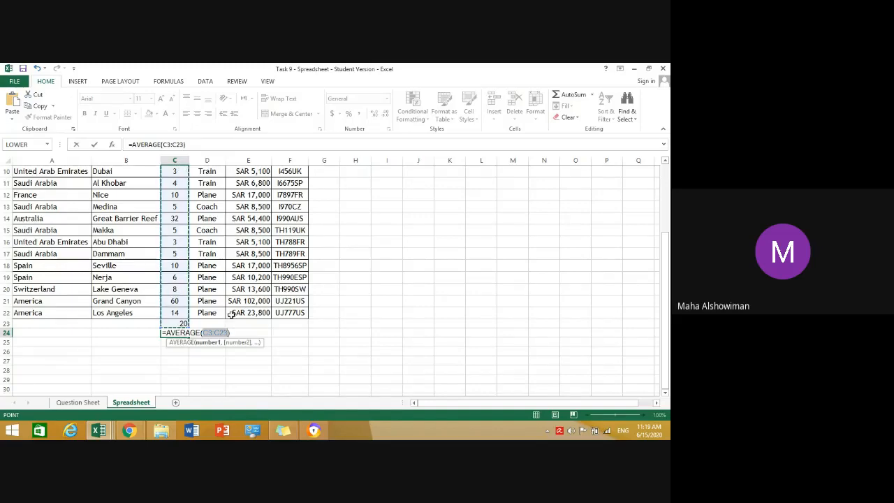
scroll(231, 314, "up", 3)
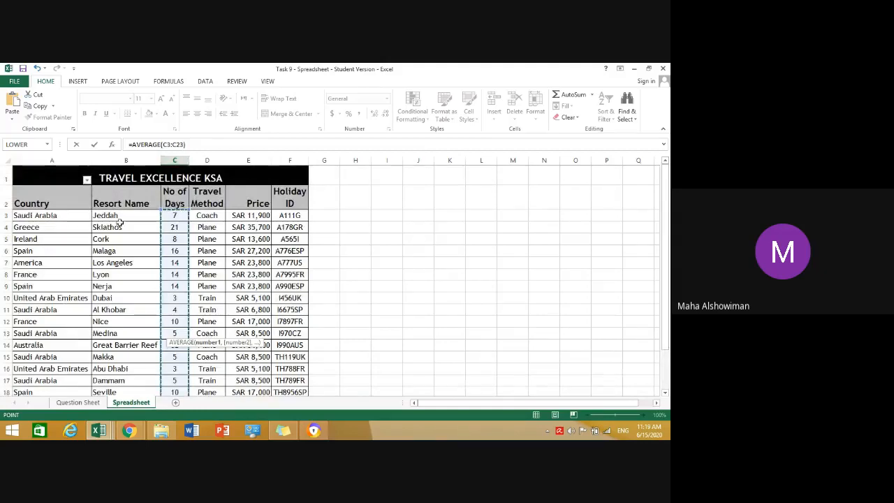
scroll(187, 252, "down", 4)
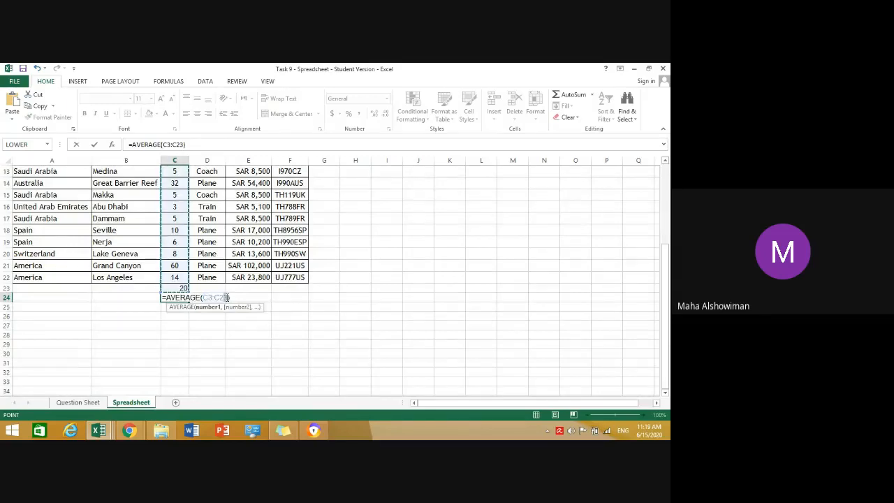
left_click(228, 298)
key("BackSpace")
type("2")
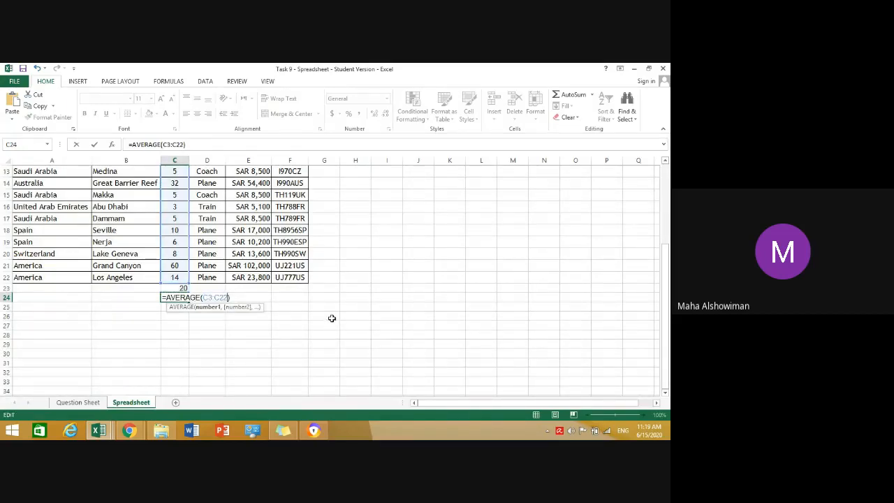
key("Return")
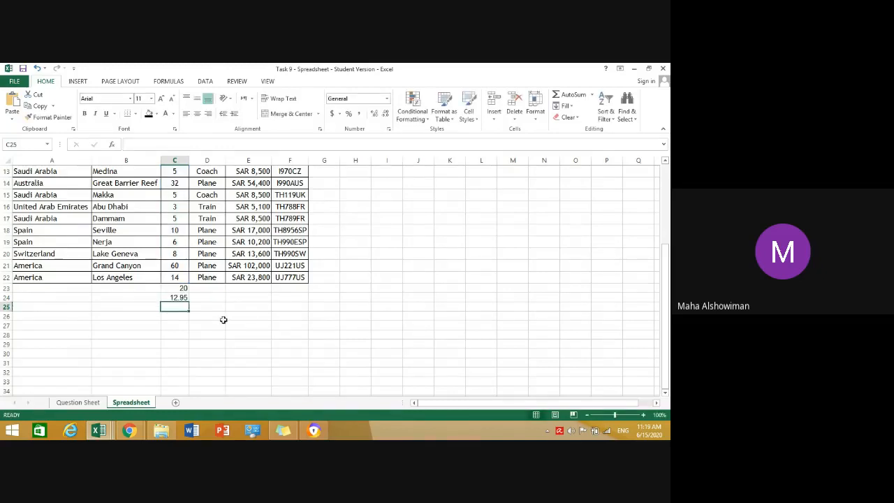
- Enter the label "Avrage" in Spreadsheet cell B24, beside the average number of days
left_click(149, 300)
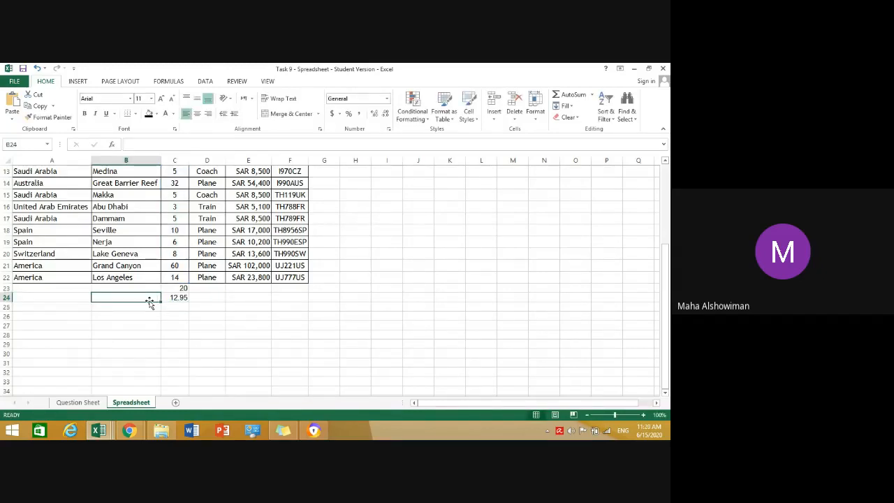
type("Av")
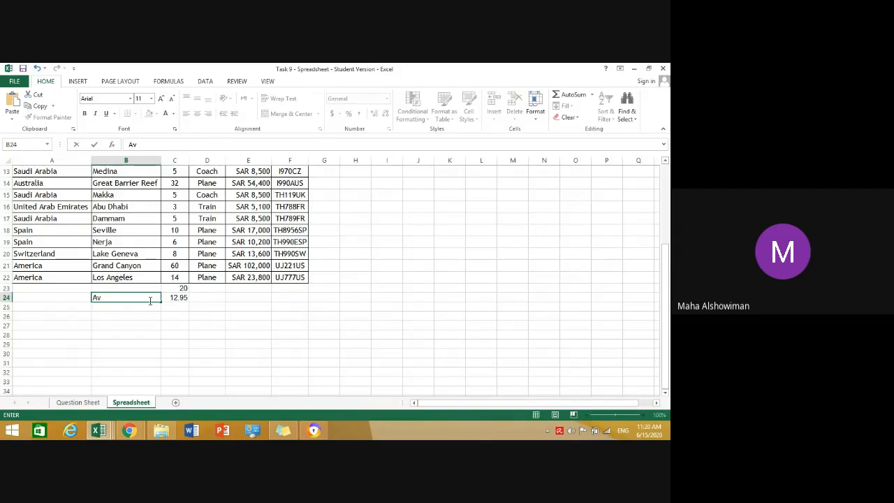
type("rage")
- Answer the average number of days question in Question Sheet cell B19 with 12.95
left_click(76, 402)
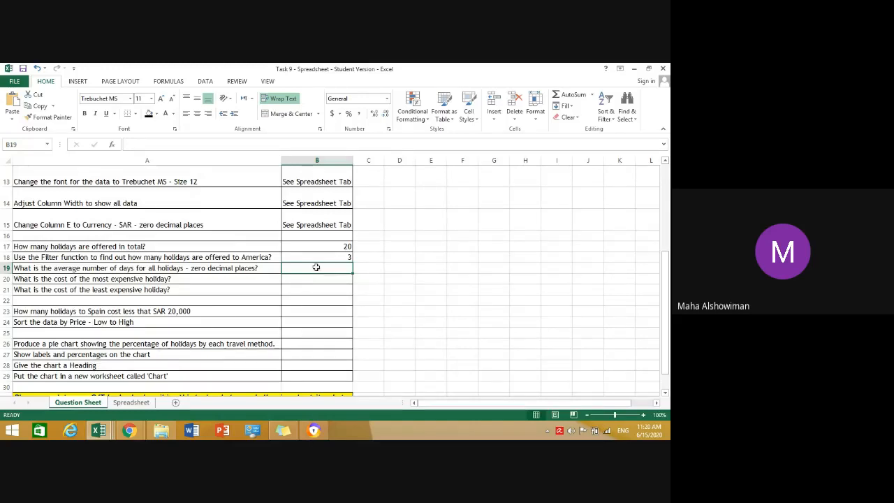
type("12")
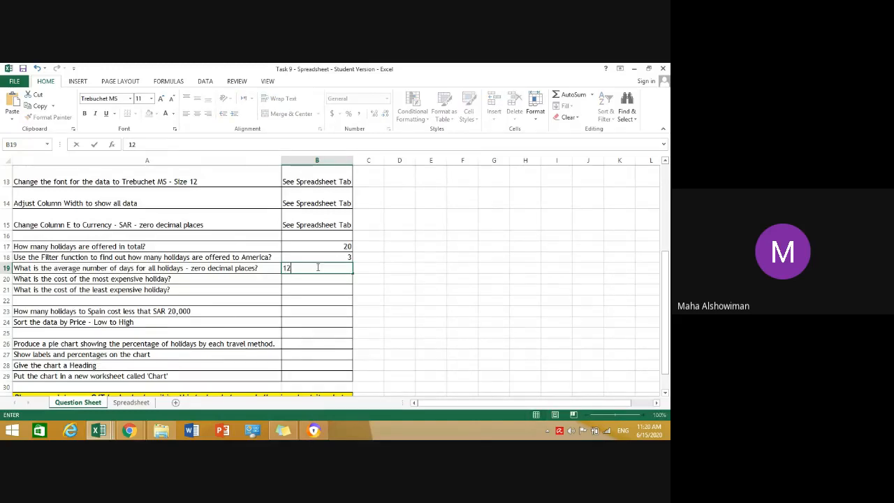
type(".95")
key("Return")
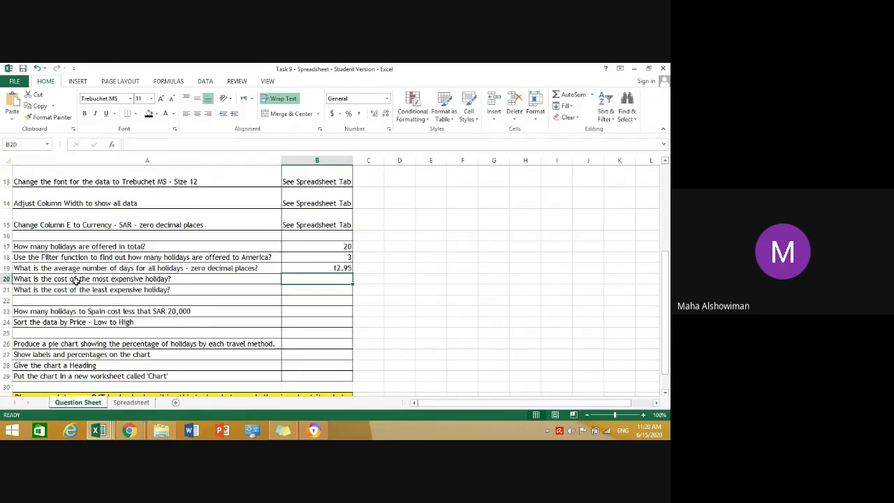
- Correct the spelling of the label in Spreadsheet cell B24 to "Average"
left_click(131, 403)
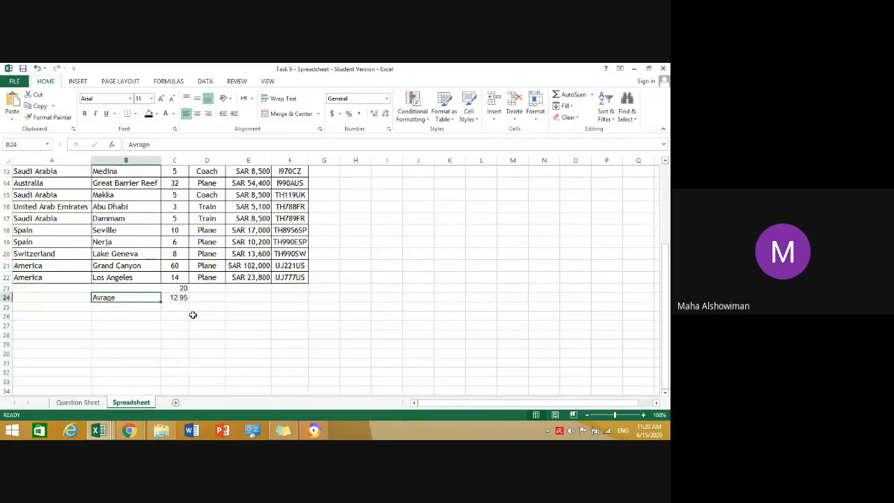
double_click(101, 298)
type("e")
left_click(133, 314)
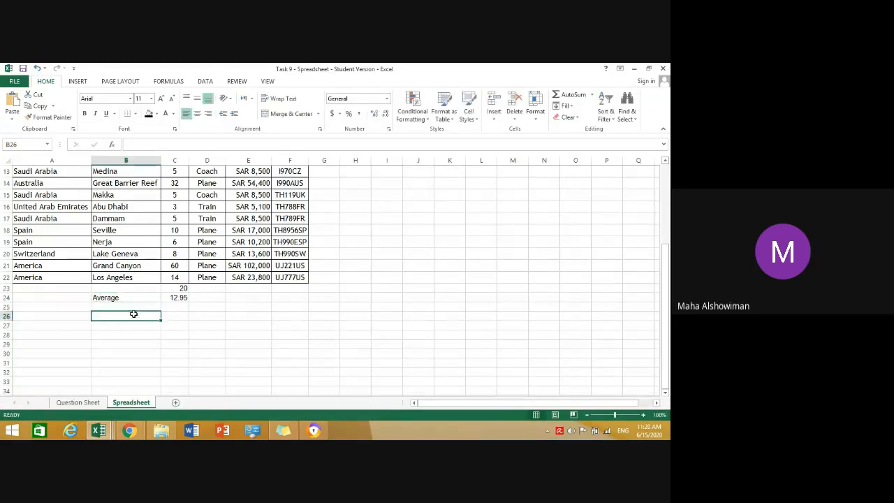
- Find the highest holiday price in Spreadsheet cell E23 with the Max function over the Price values, E3:E22
scroll(252, 303, "up", 4)
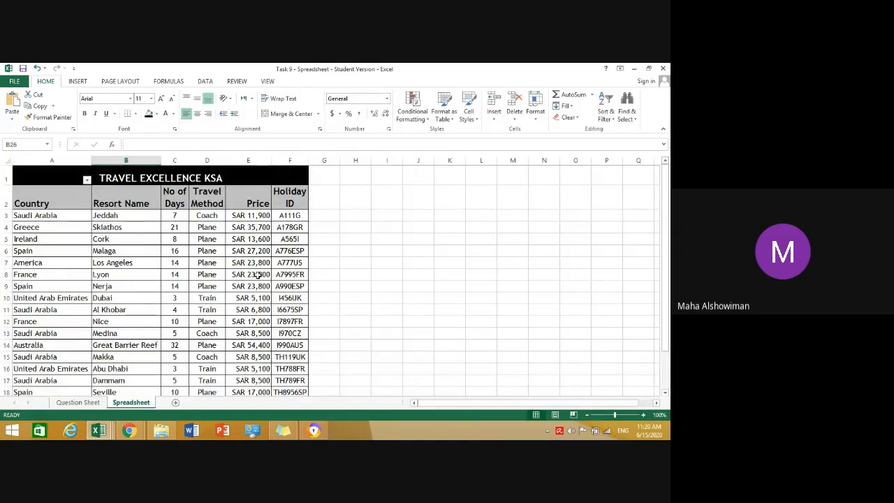
scroll(250, 319, "down", 3)
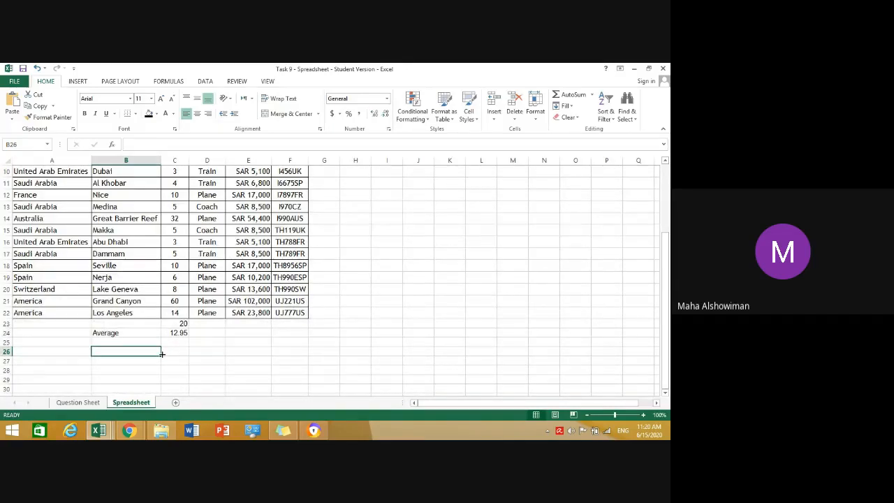
left_click(258, 333)
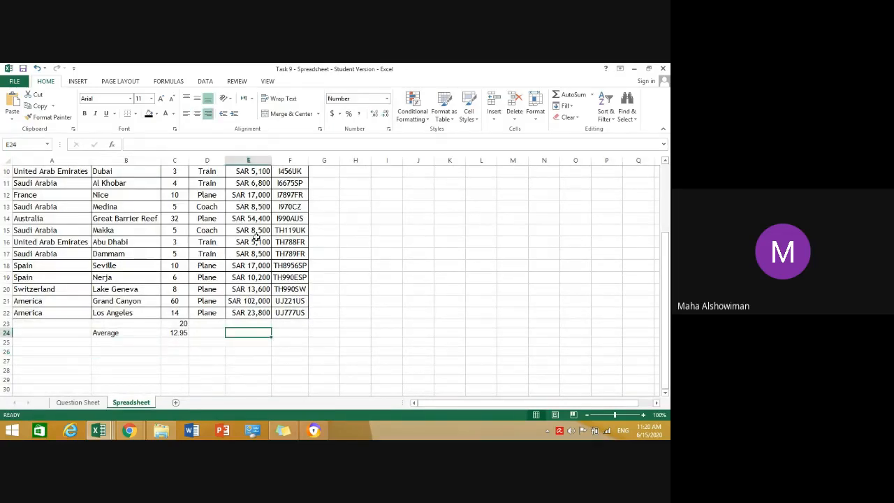
left_click(251, 324)
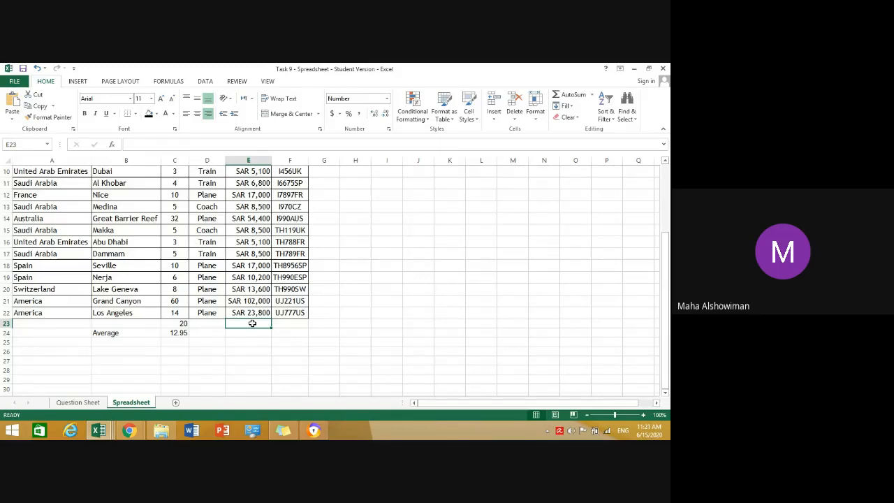
scroll(252, 323, "up", 3)
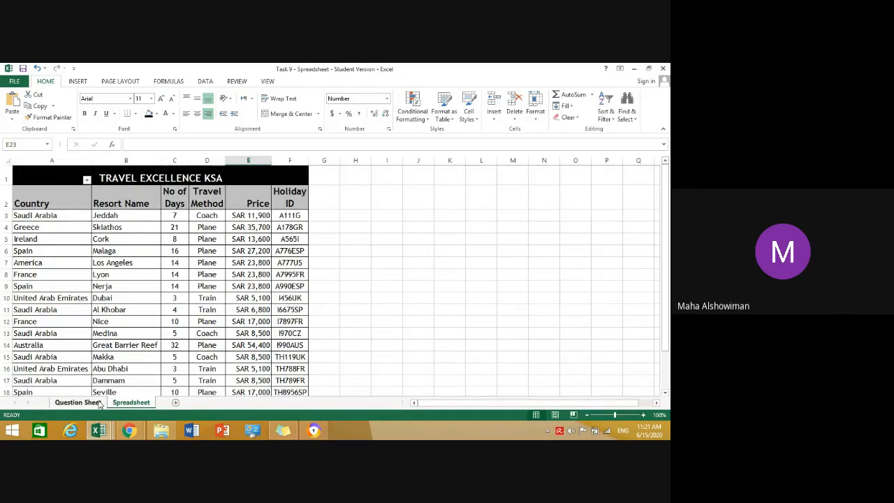
scroll(354, 322, "down", 2)
scroll(341, 319, "up", 1)
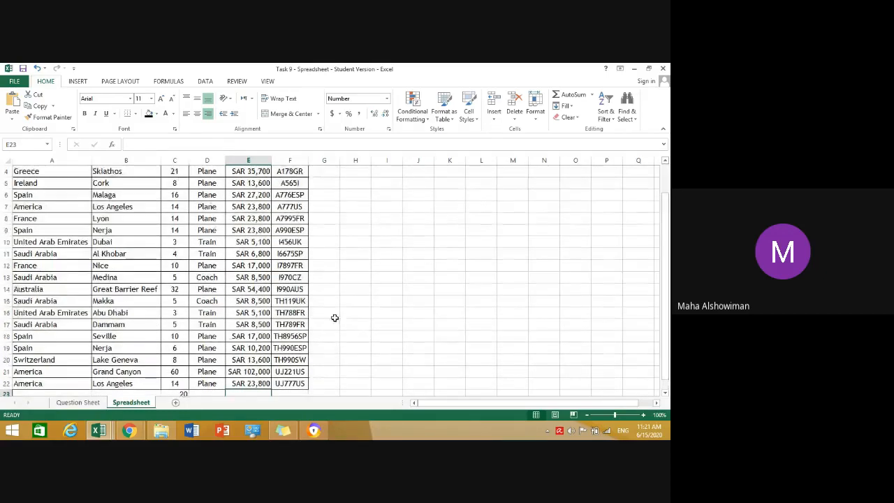
scroll(292, 297, "down", 1)
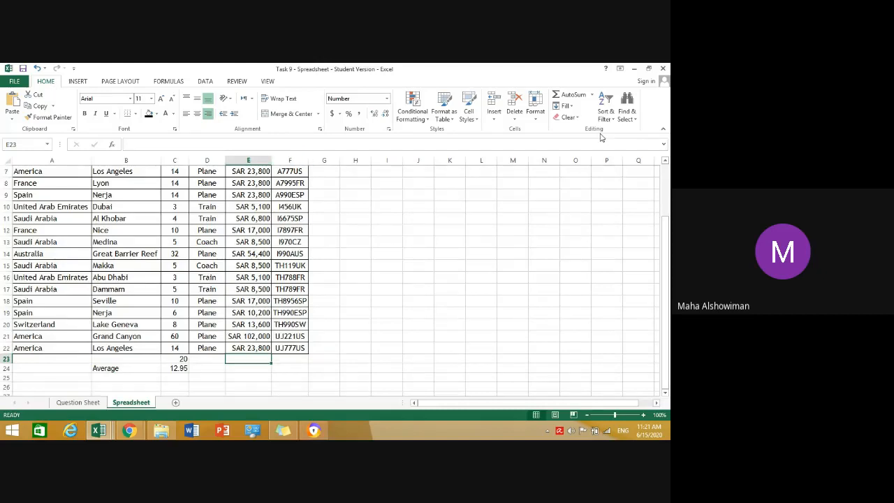
left_click(592, 96)
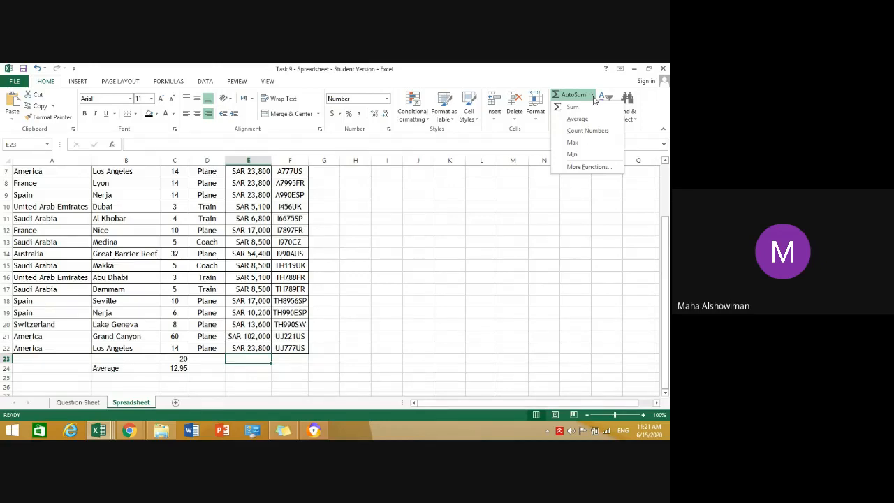
left_click(573, 143)
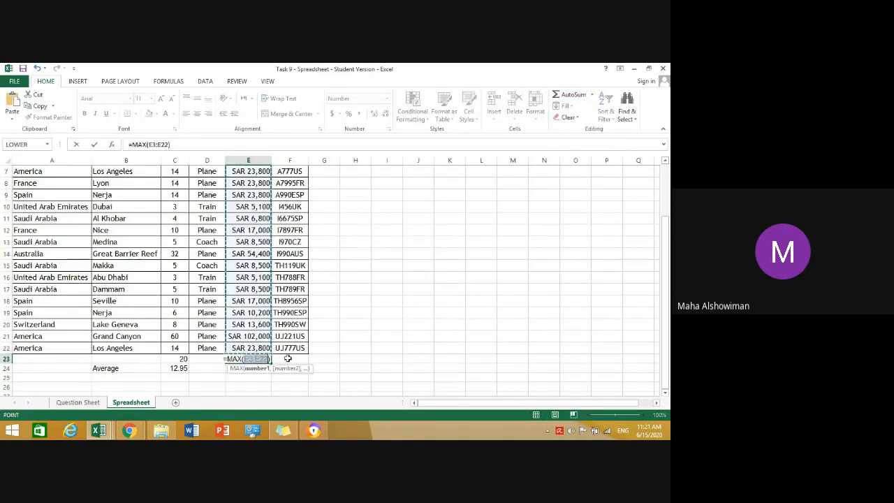
scroll(281, 359, "up", 2)
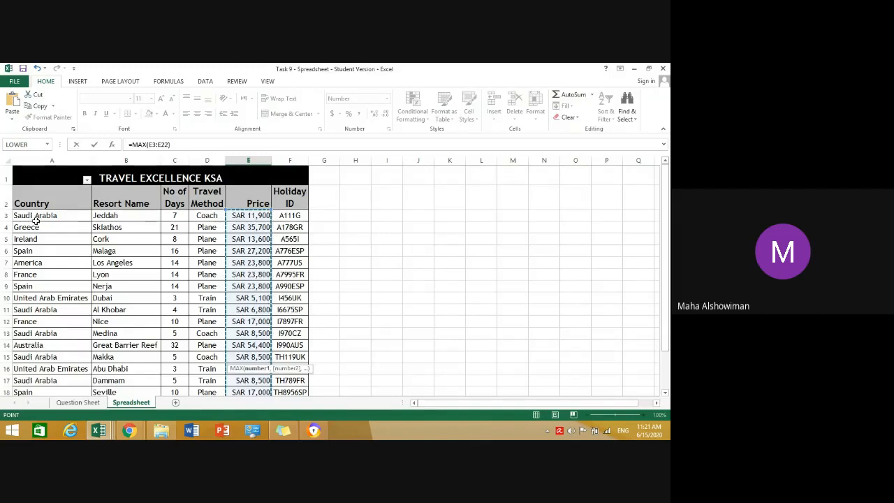
scroll(251, 280, "down", 3)
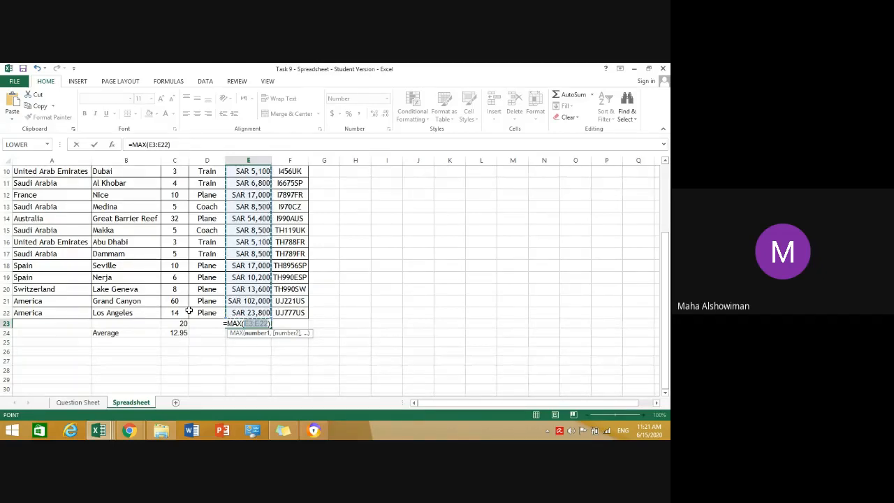
key("Return")
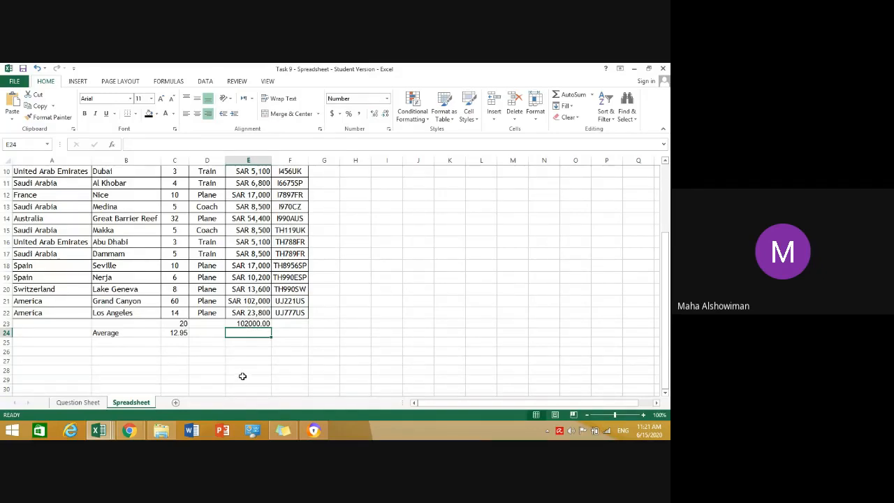
- Answer the most expensive holiday question in Question Sheet cell B20 with 102000
left_click(93, 404)
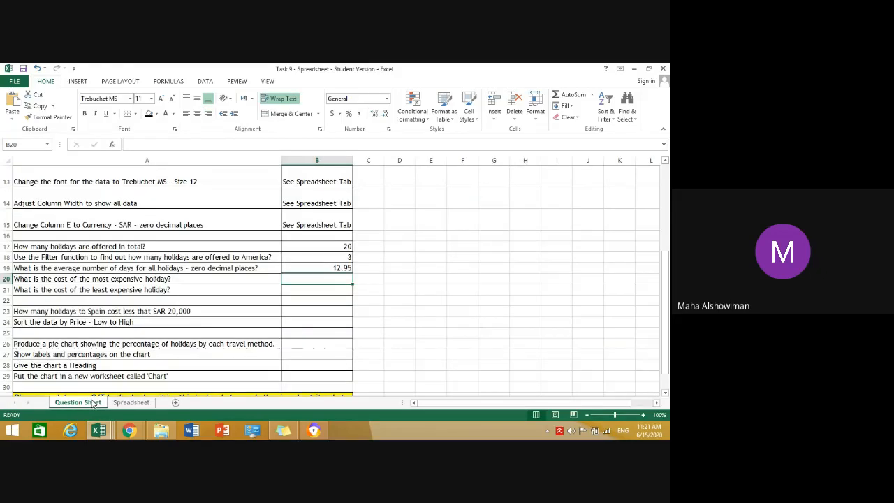
type("102")
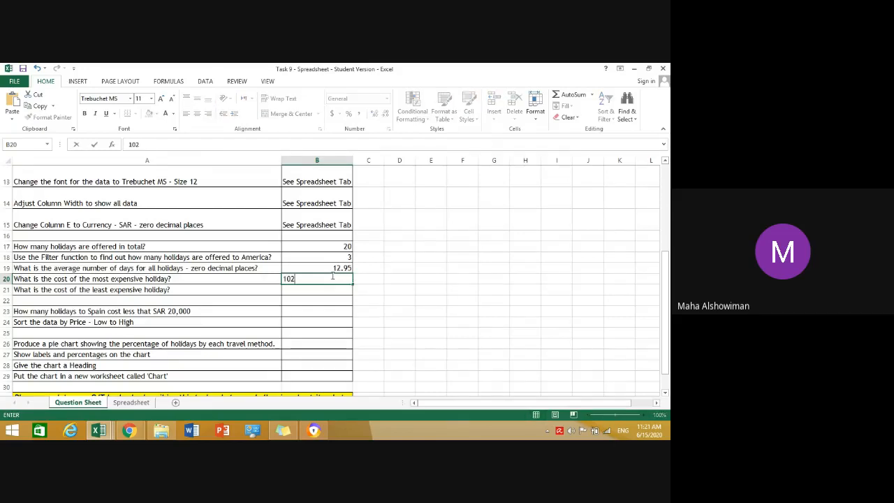
type("000")
left_click(323, 292)
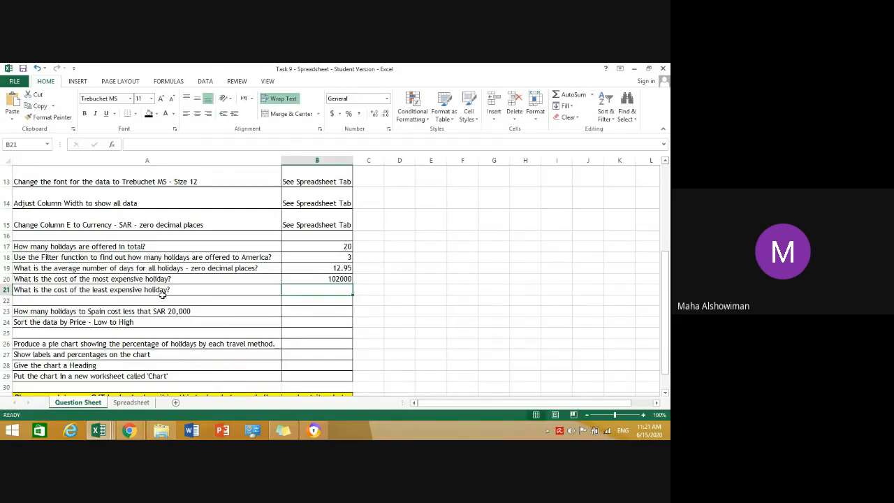
- Label the price results on the Spreadsheet sheet with "Max Price" in cell D23 and "Min Price" in cell D24
left_click(131, 403)
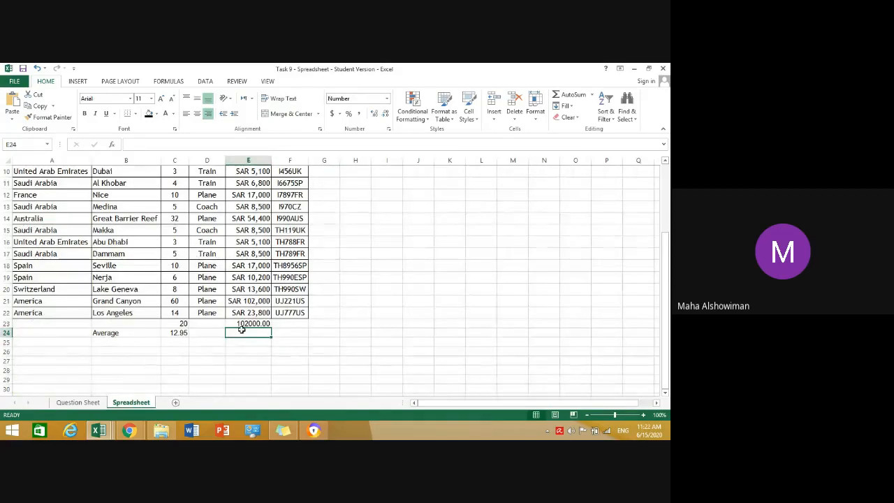
left_click(207, 323)
type("Max Price")
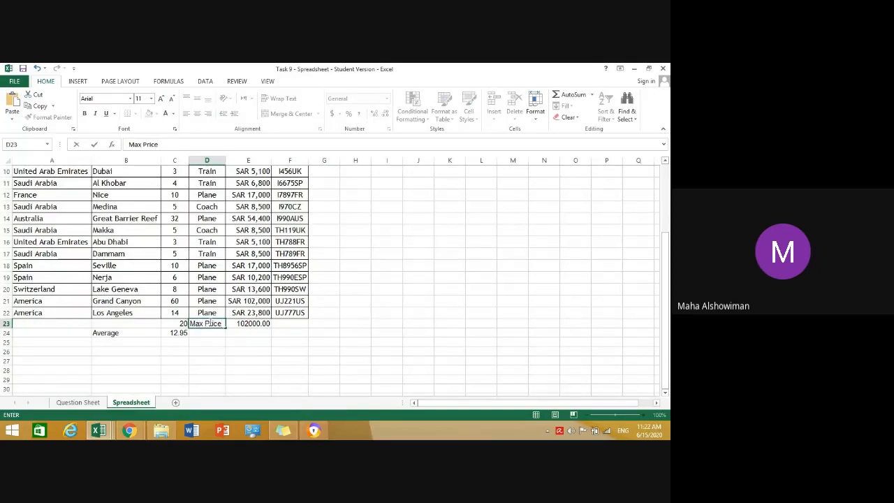
left_click(211, 333)
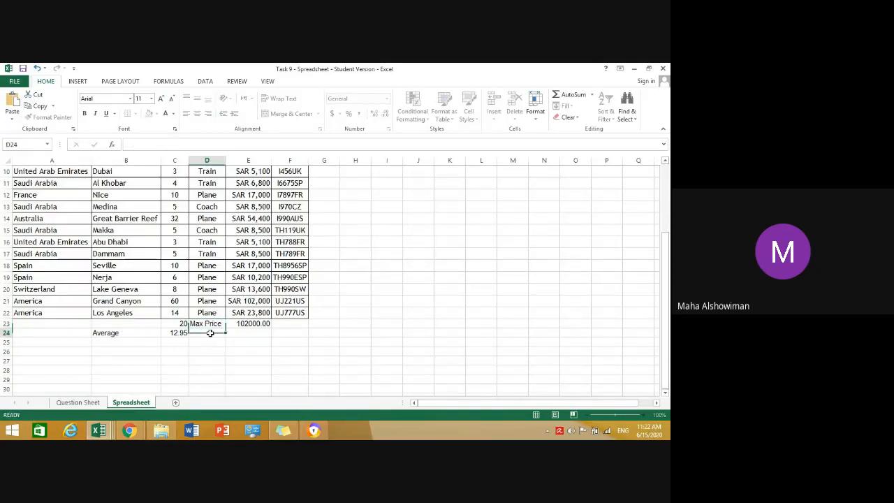
type("Min Price")
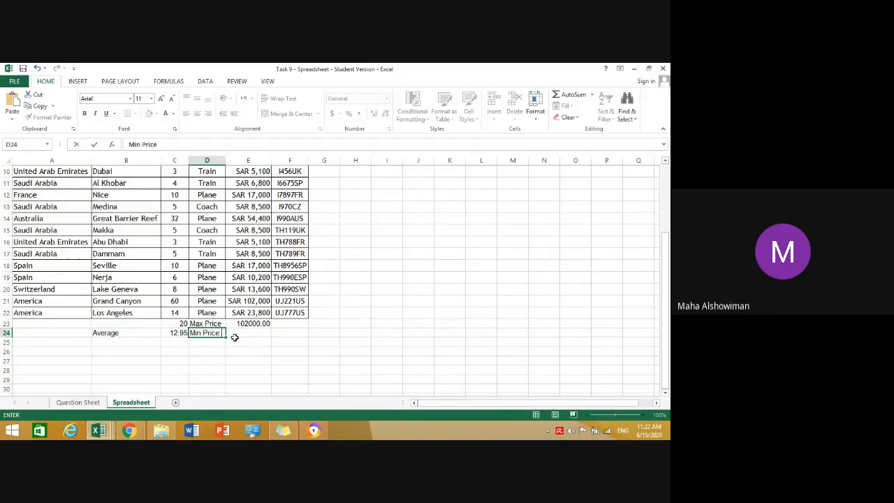
- Find the lowest holiday price in Spreadsheet cell E24 with the Min function over the Price values, E3:E22
left_click(246, 331)
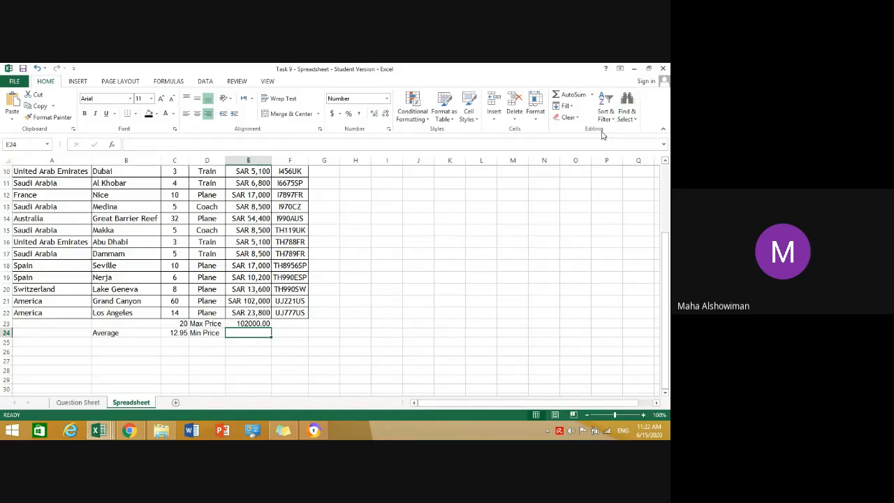
left_click(592, 95)
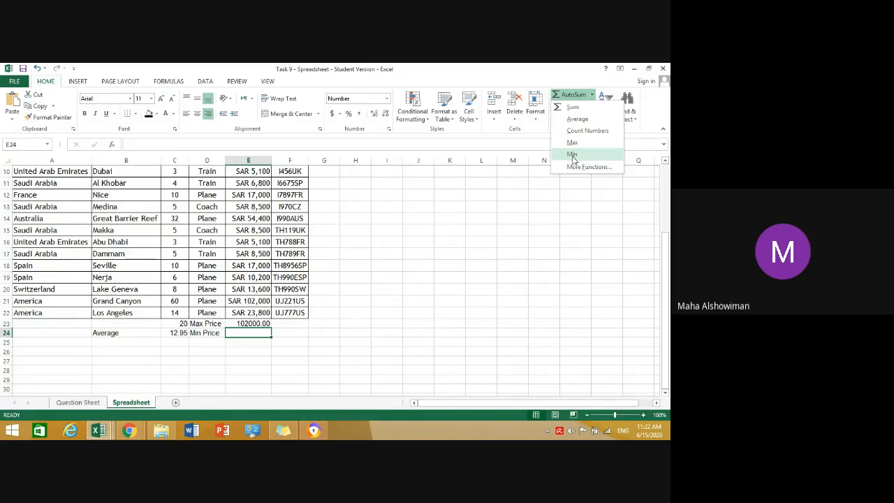
left_click(573, 156)
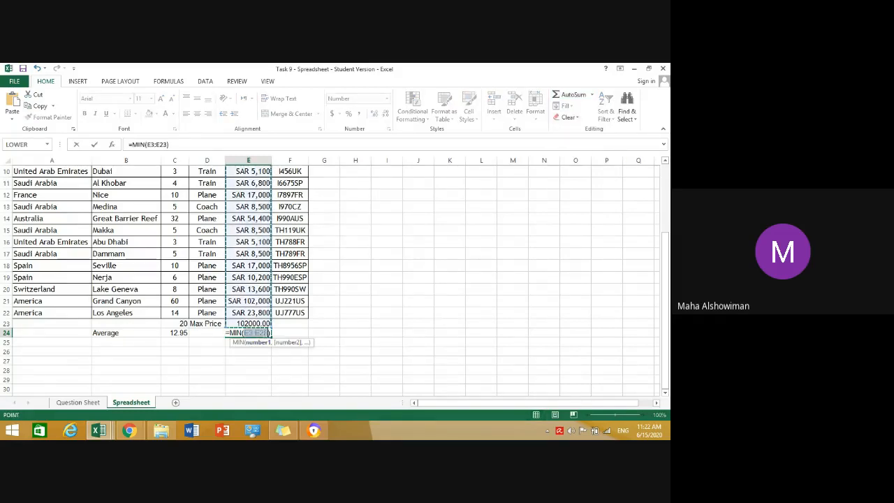
left_click(269, 333)
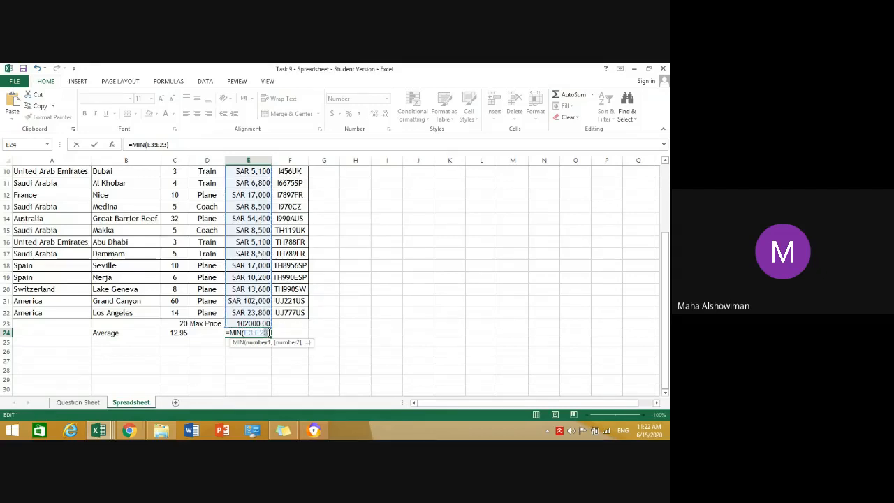
key("BackSpace")
type("2")
key("Return")
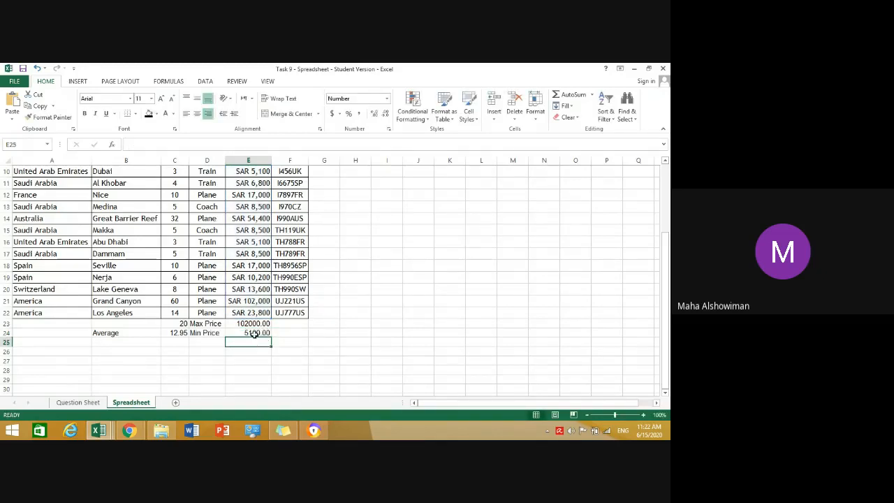
- Answer the least expensive holiday question in Question Sheet cell B21 with 5100
left_click(253, 334)
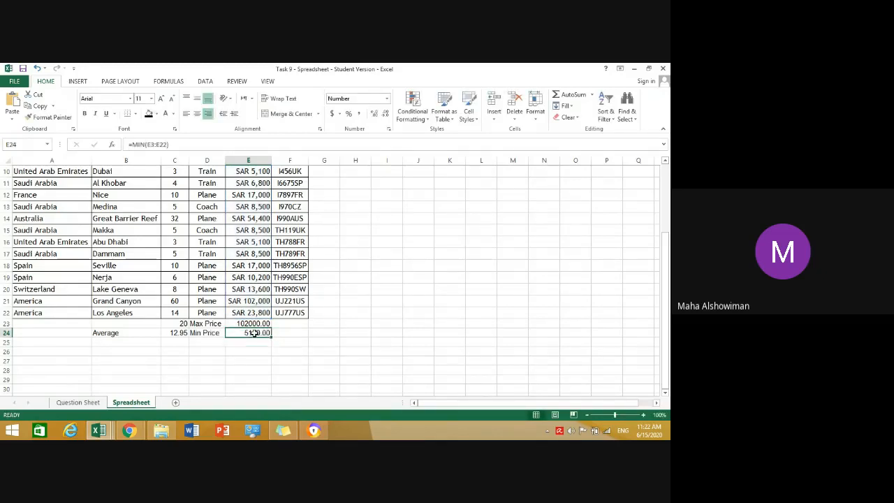
left_click(97, 405)
left_click(130, 403)
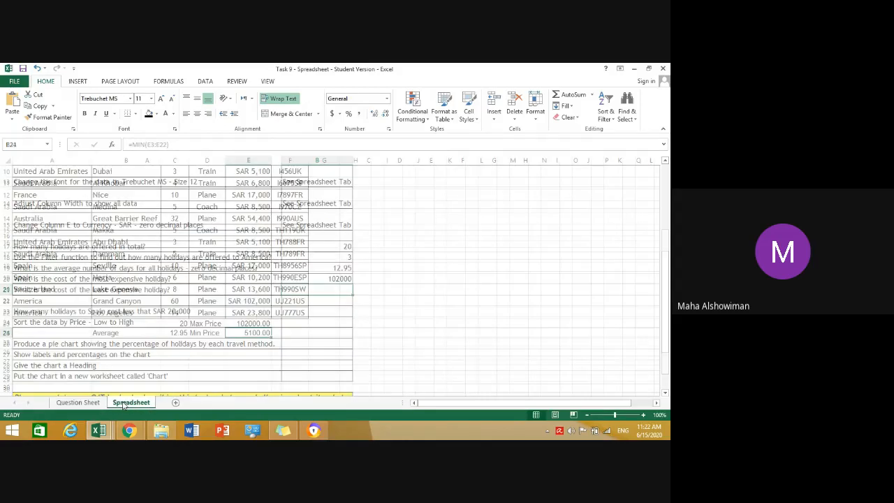
left_click(88, 404)
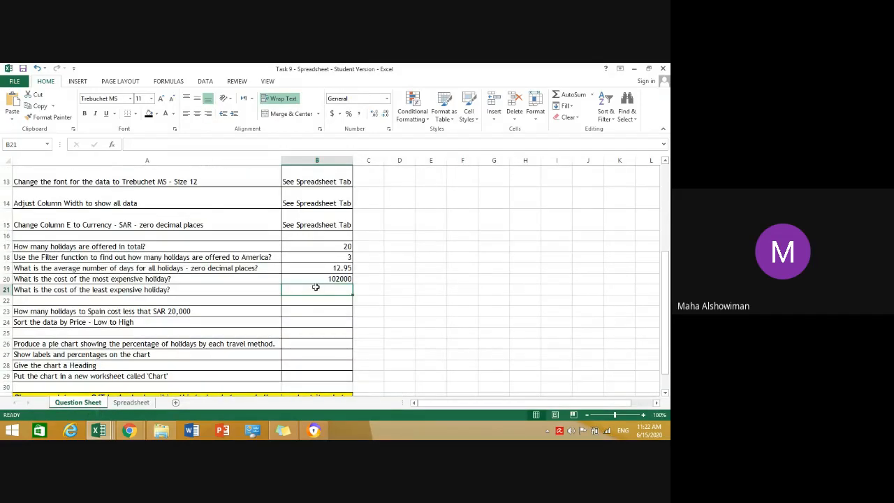
type("5100")
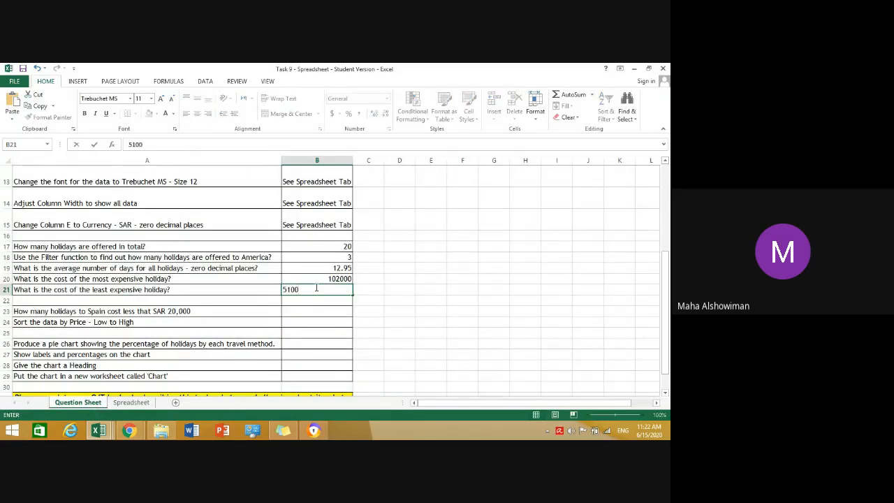
key("Return")
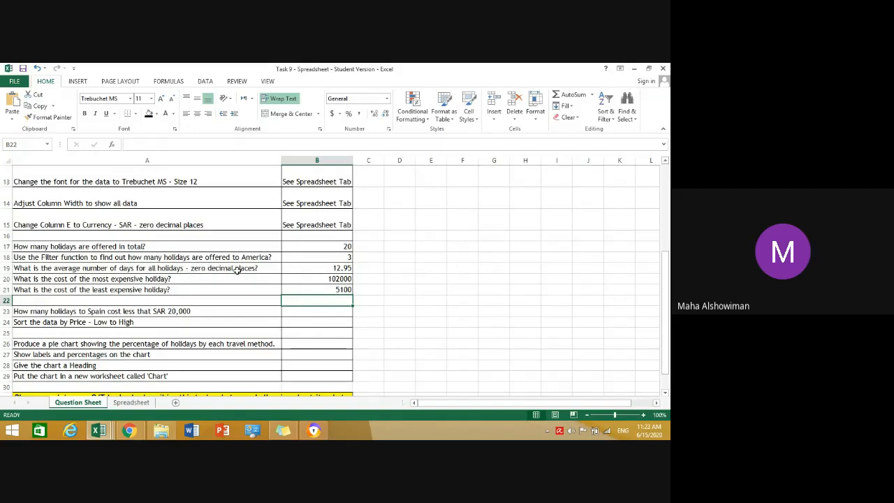
- Format the average number of days in Spreadsheet cell C24 to zero decimal places
left_click(139, 404)
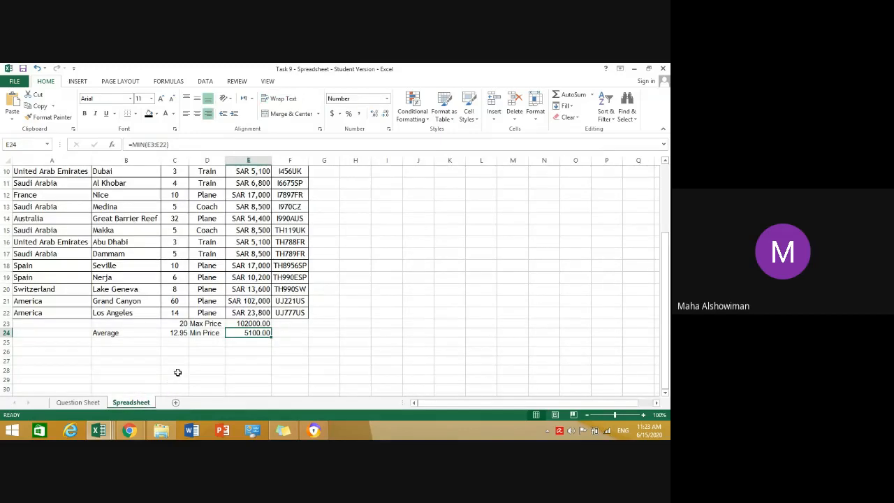
left_click(176, 334)
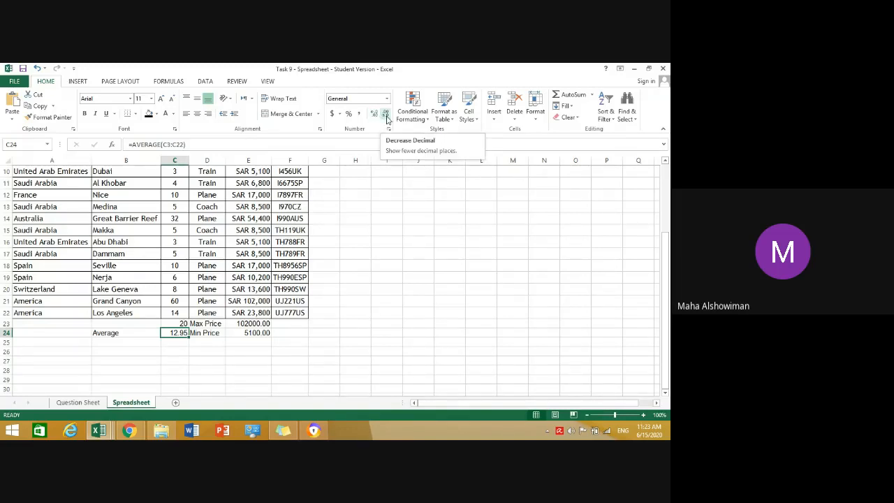
left_click(385, 114)
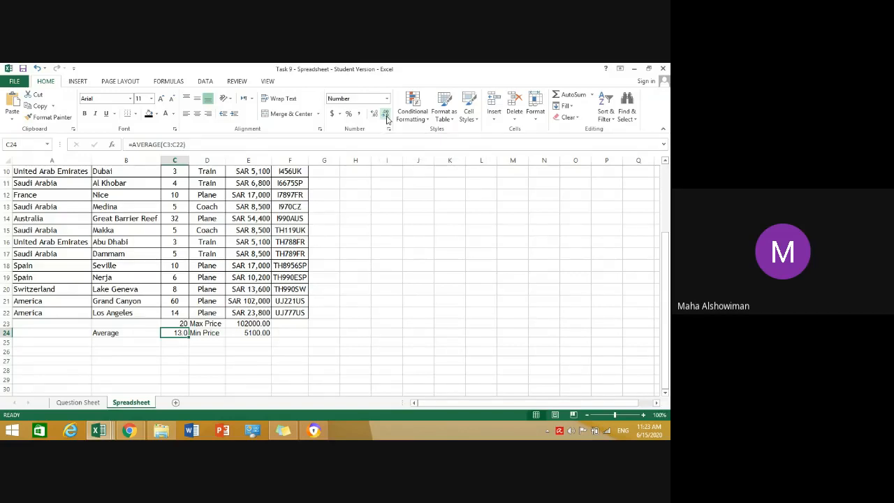
left_click(386, 116)
- Change the average number of days answer in Question Sheet cell B19 to 13
left_click(85, 403)
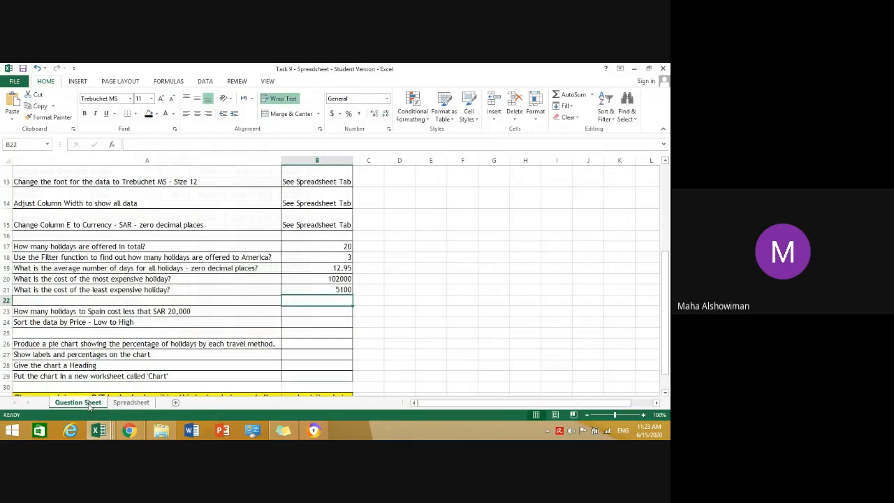
left_click(338, 270)
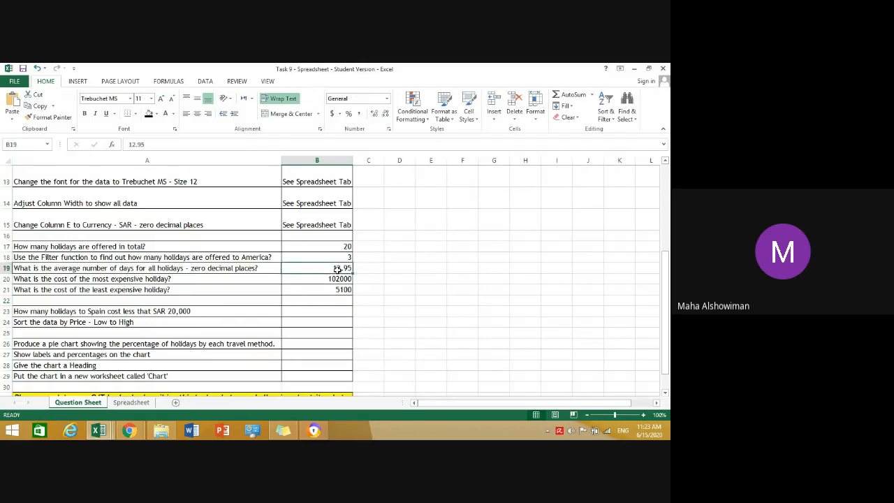
type("13")
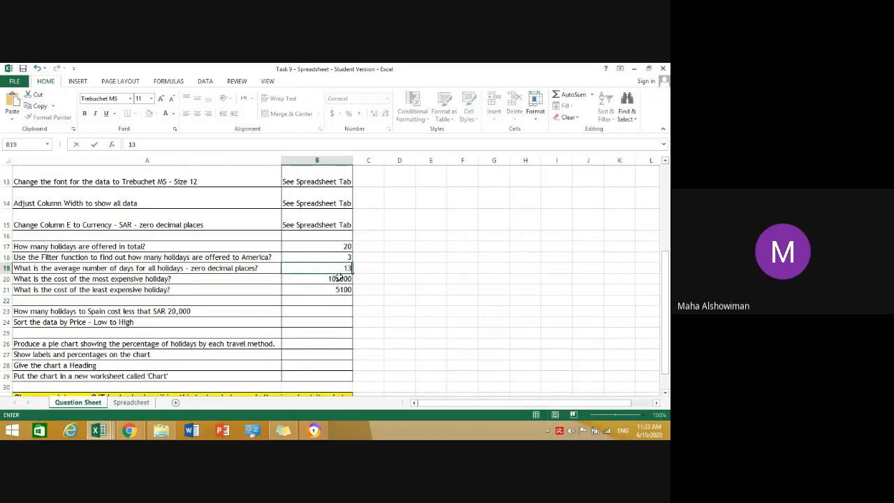
key("Return")
- Filter the Country column on the Spreadsheet sheet to list only the holidays to Spain
left_click(336, 310)
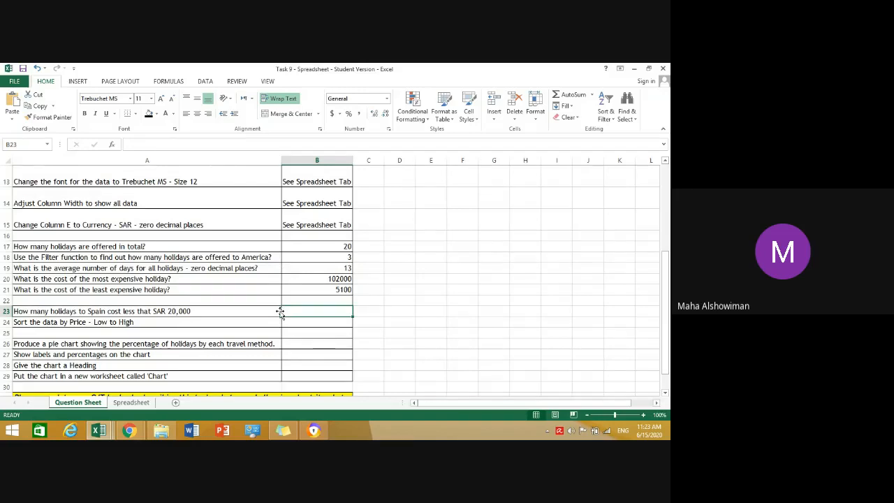
scroll(280, 313, "down", 1)
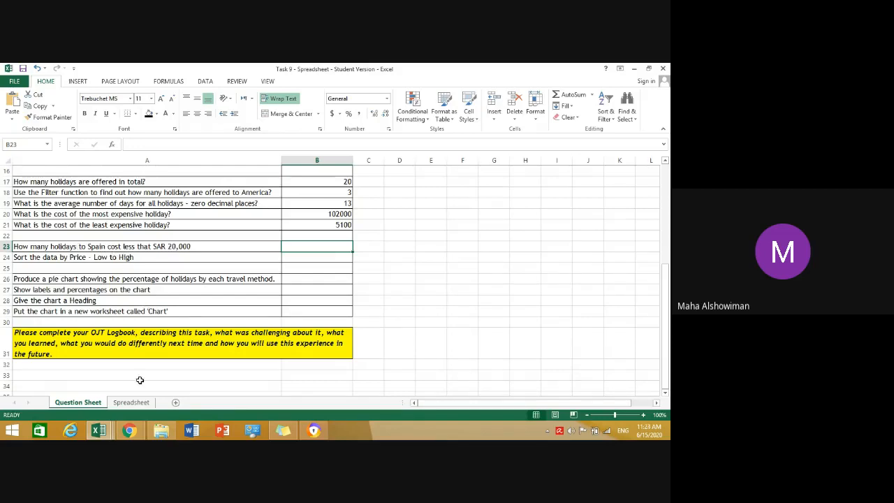
left_click(140, 404)
scroll(213, 278, "up", 3)
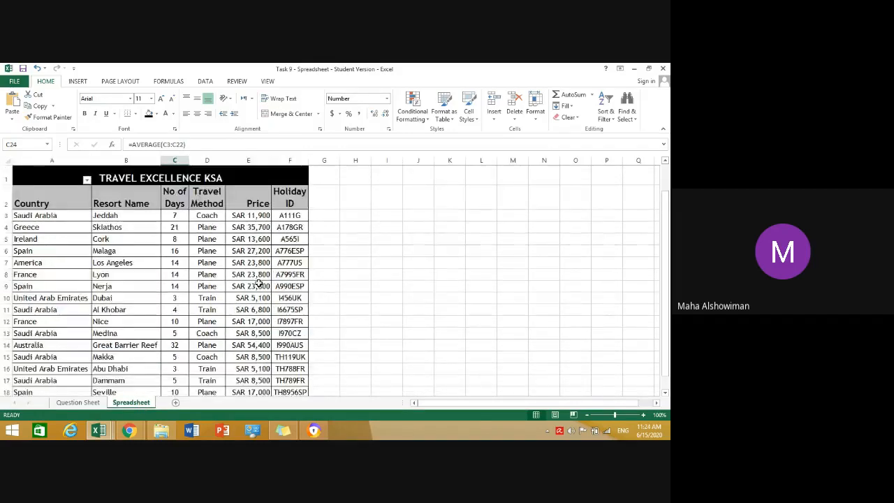
left_click(62, 160)
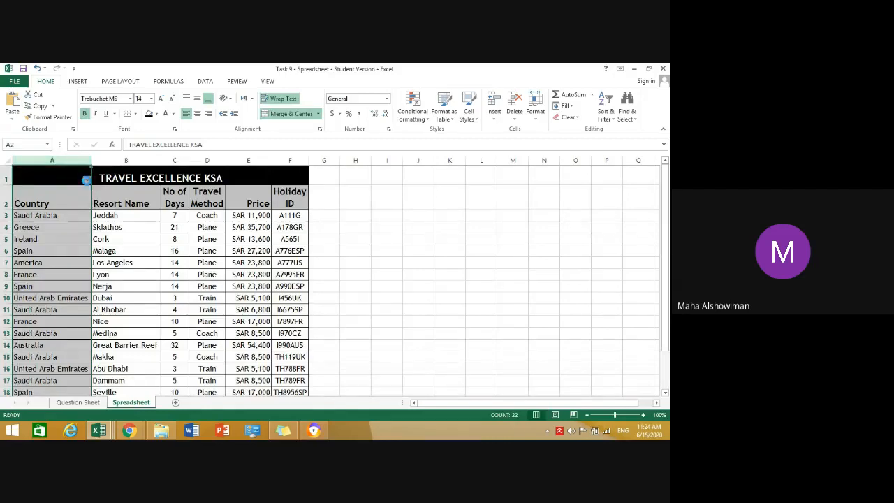
left_click(86, 180)
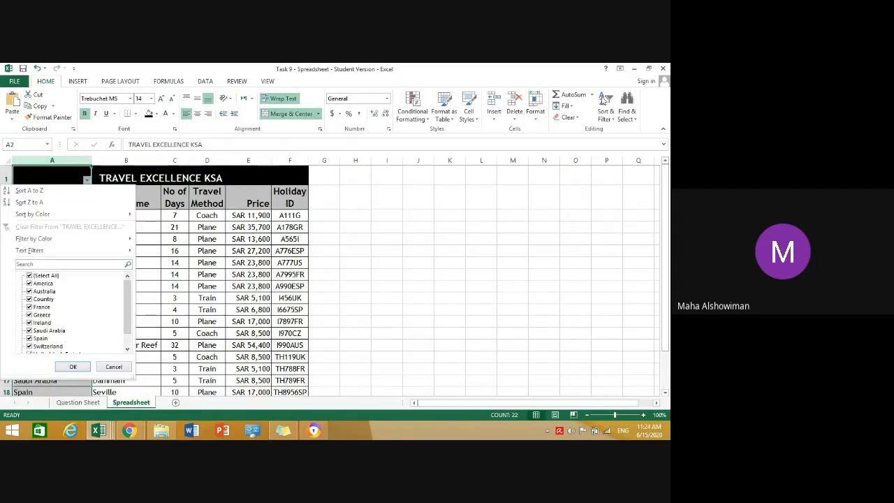
left_click(29, 276)
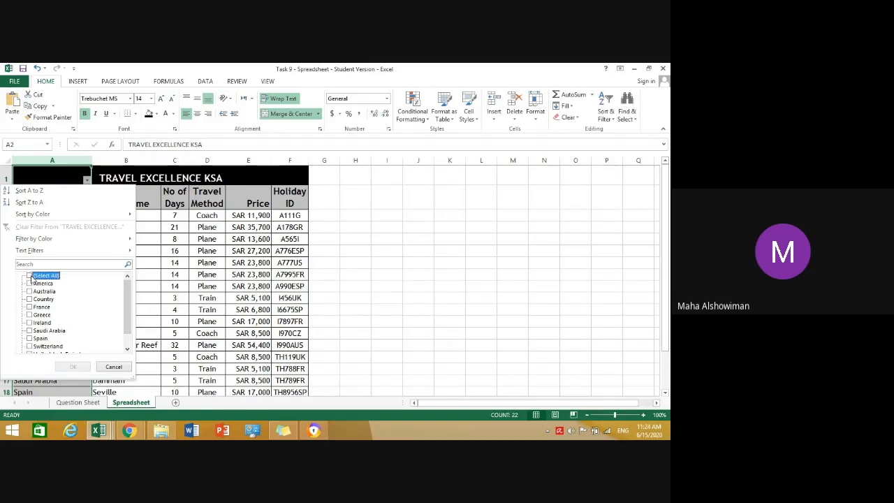
left_click(29, 339)
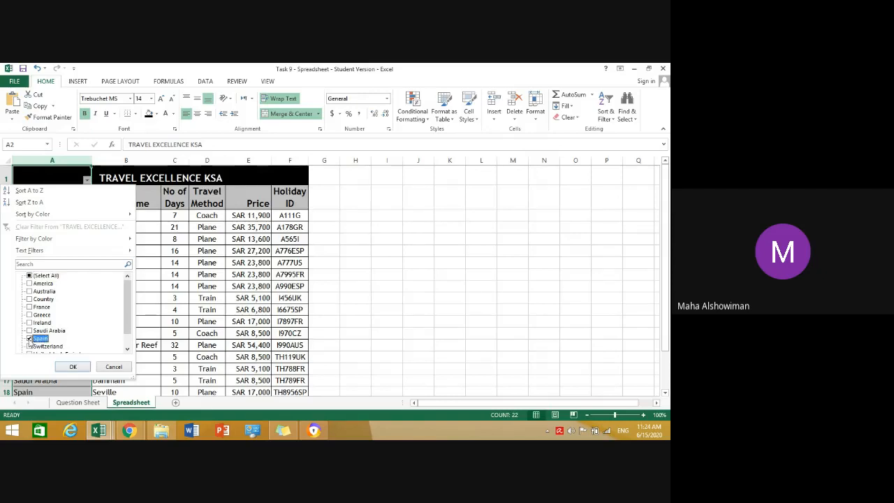
left_click(73, 368)
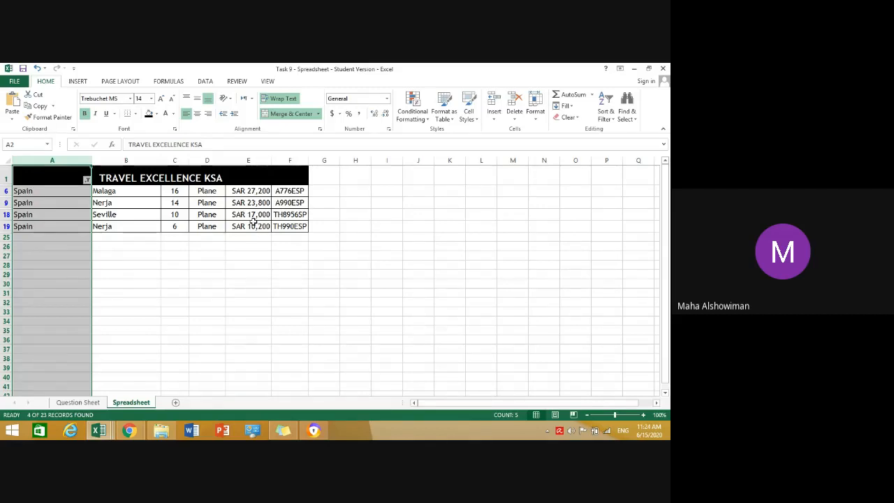
- Answer the question about Spain holidays under SAR 20,000 in Question Sheet cell B23 with 2
left_click(69, 406)
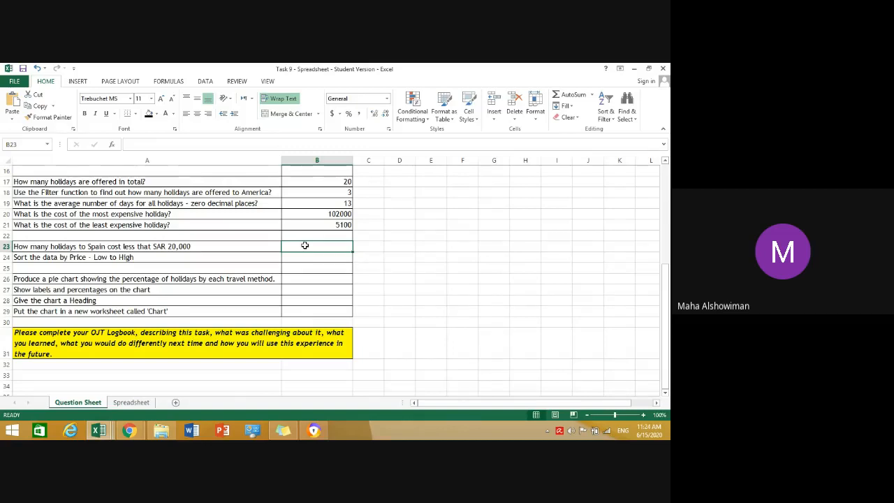
type("2")
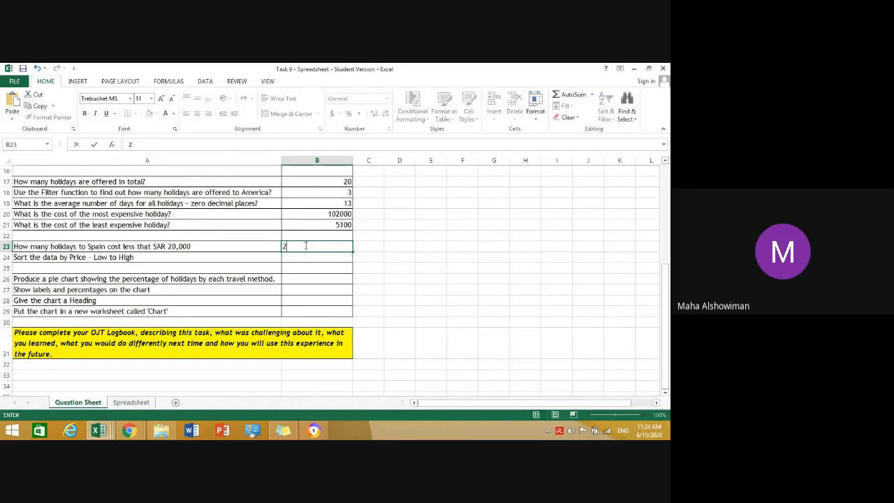
left_click(305, 257)
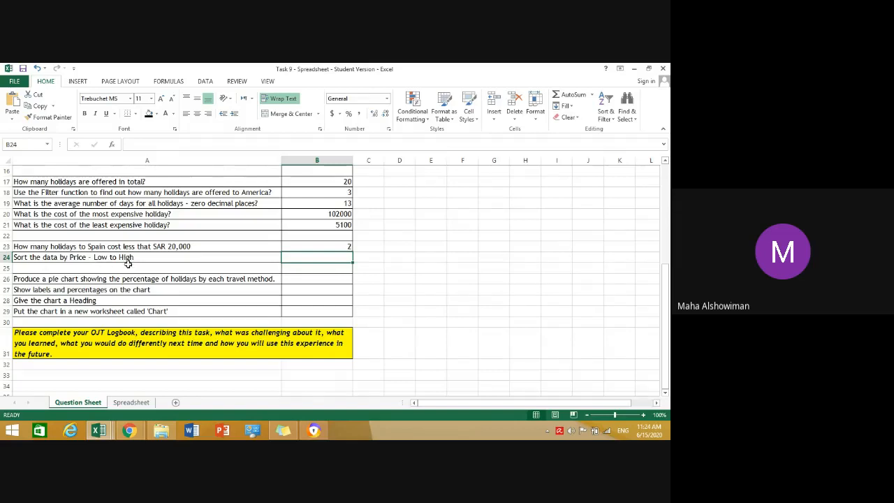
- Clear the Spain filter from the Country column on the Spreadsheet sheet to list all the holidays again
left_click(136, 403)
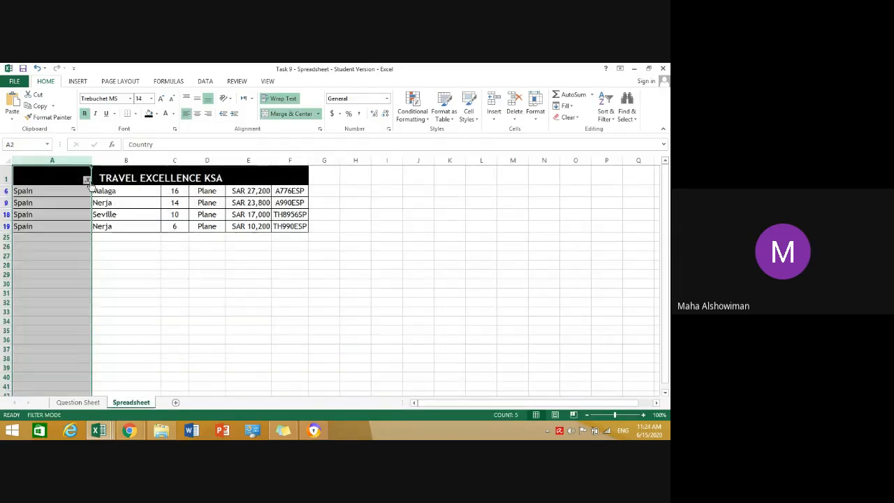
left_click(86, 180)
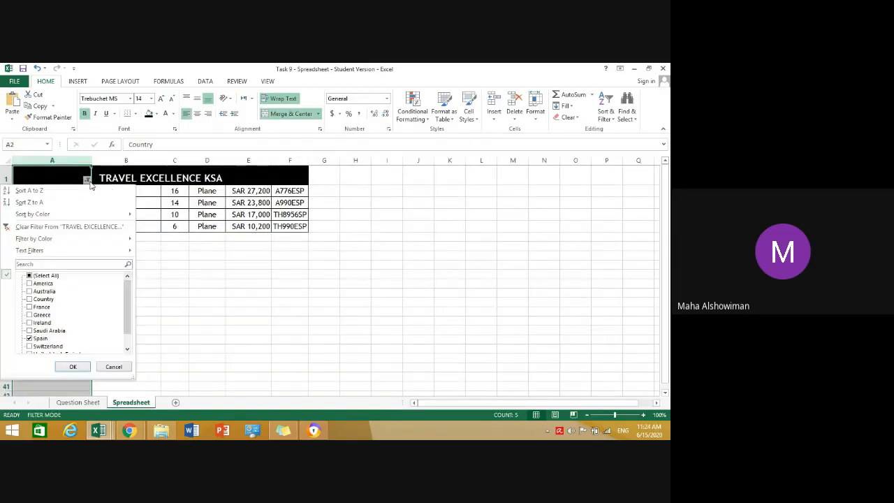
left_click(33, 227)
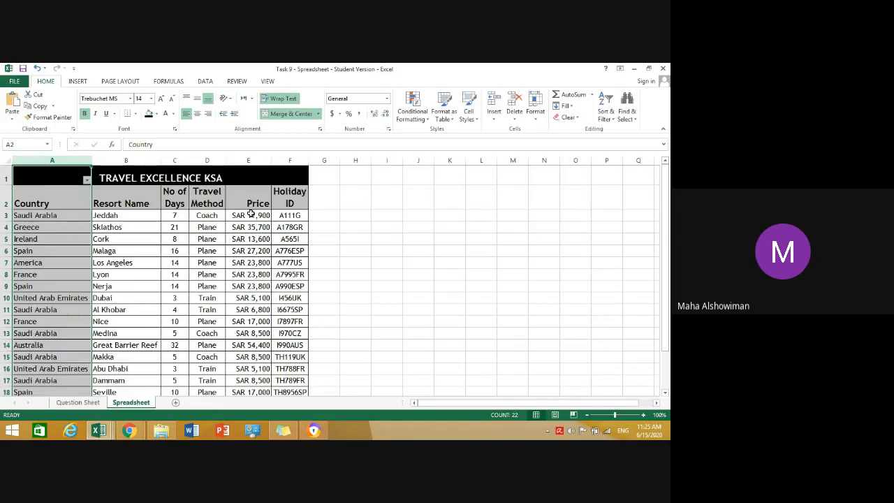
- Sort the holidays by the Price values in E3:E22 from smallest to largest, expanding the selection to the adjacent columns
left_click_drag(250, 215, 239, 361)
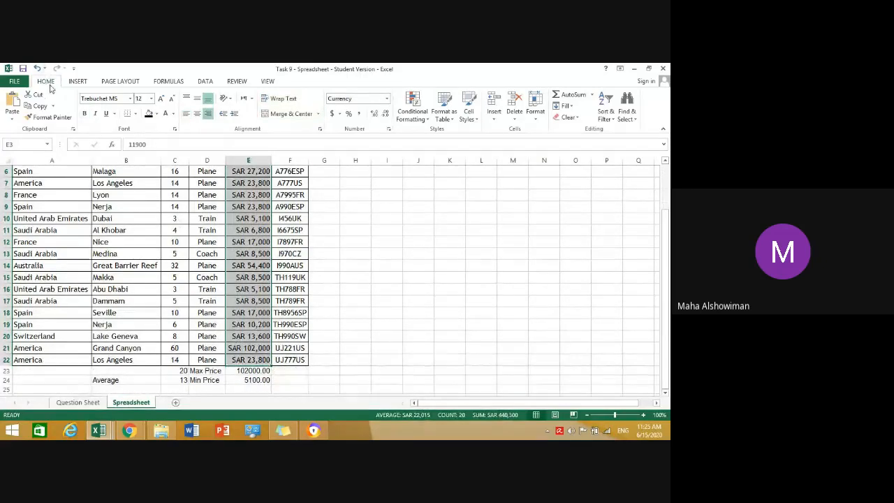
left_click(605, 119)
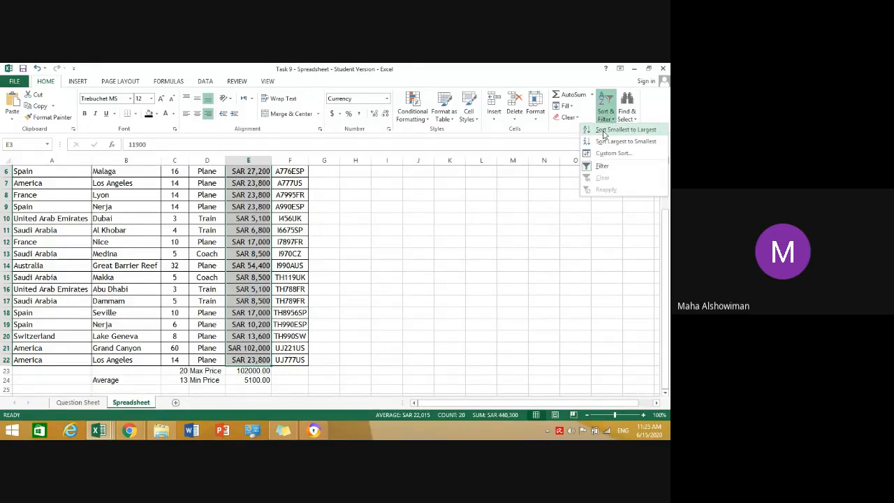
left_click(80, 405)
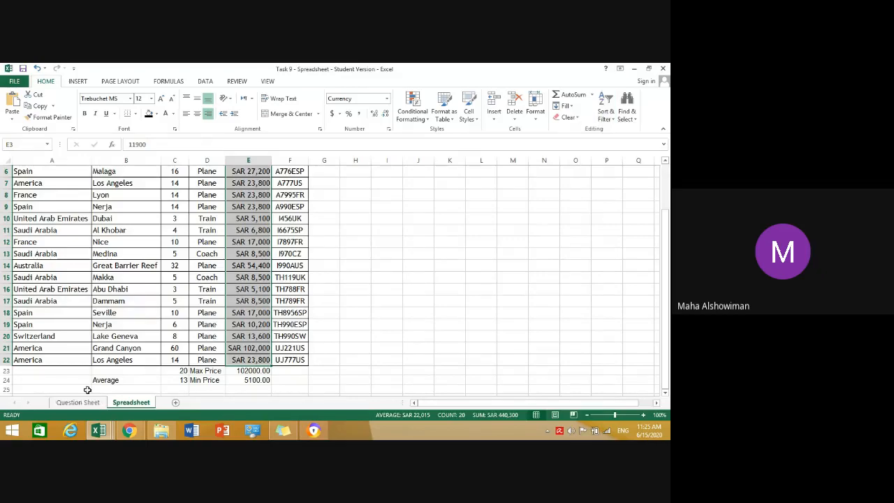
left_click(86, 404)
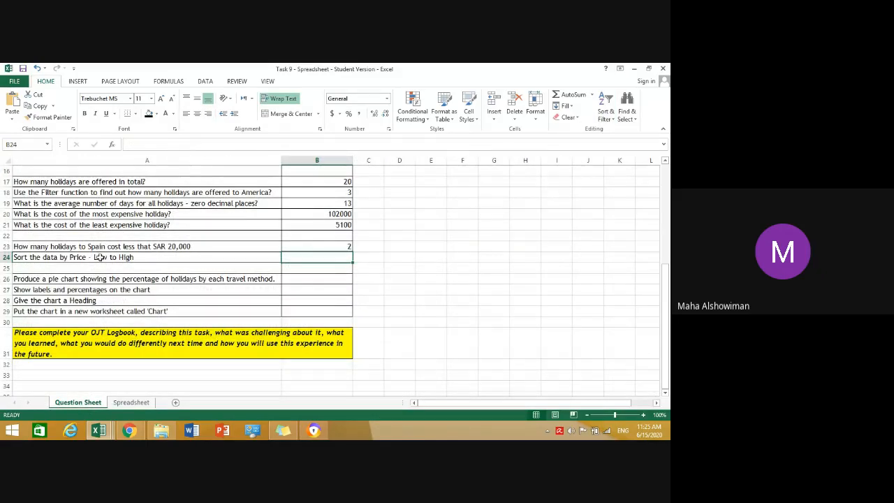
left_click(116, 406)
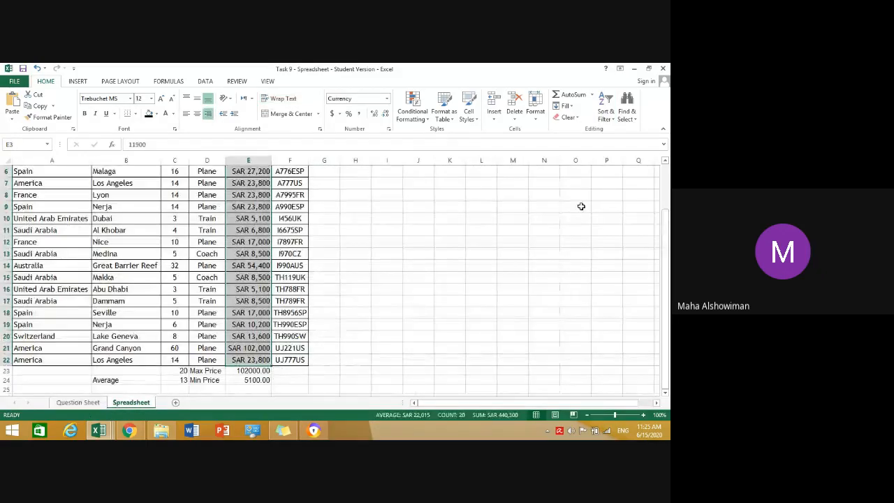
left_click(606, 114)
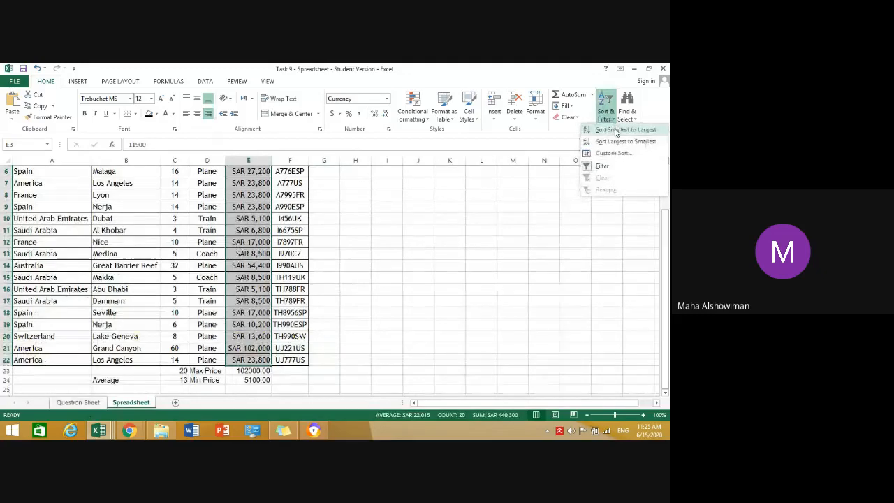
left_click(616, 131)
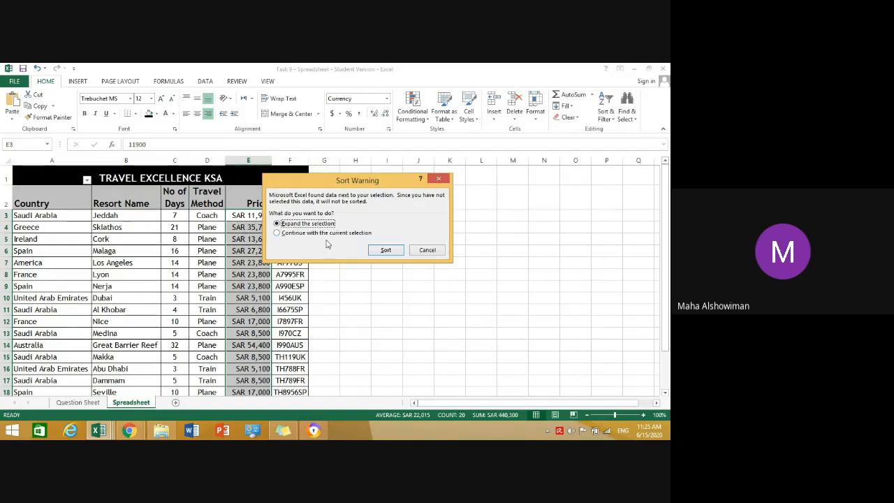
left_click_drag(311, 187, 417, 168)
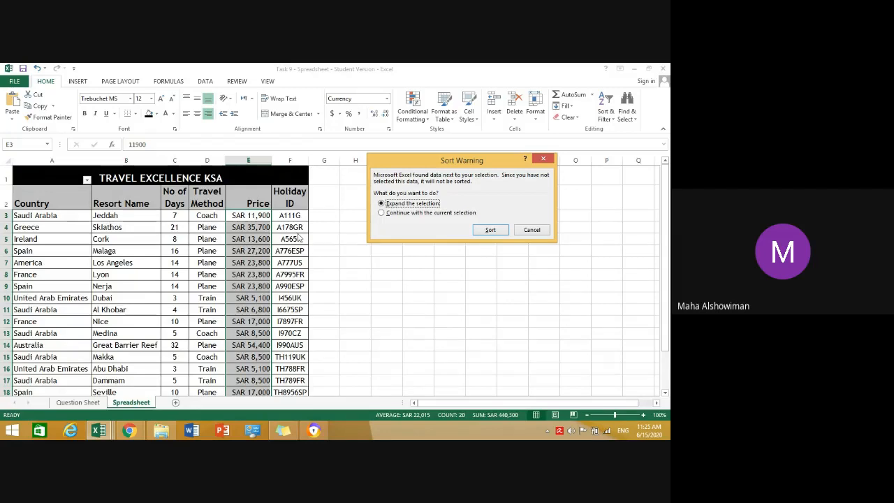
left_click(490, 231)
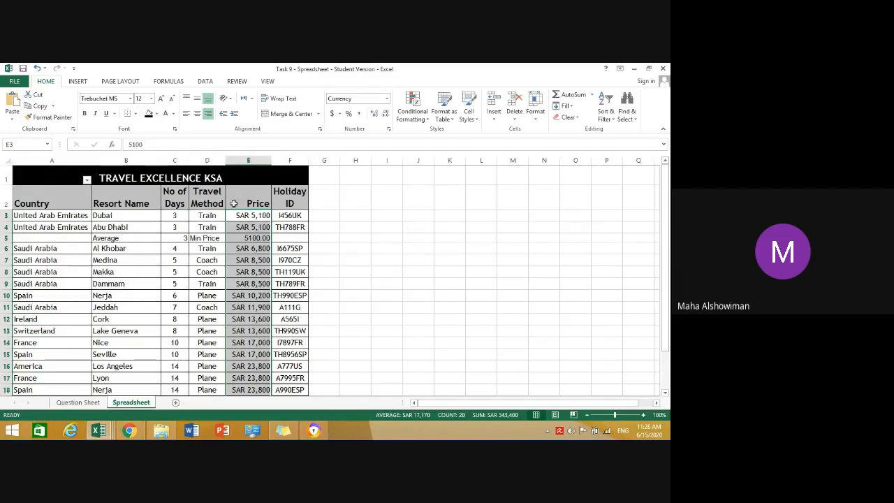
scroll(326, 263, "down", 4)
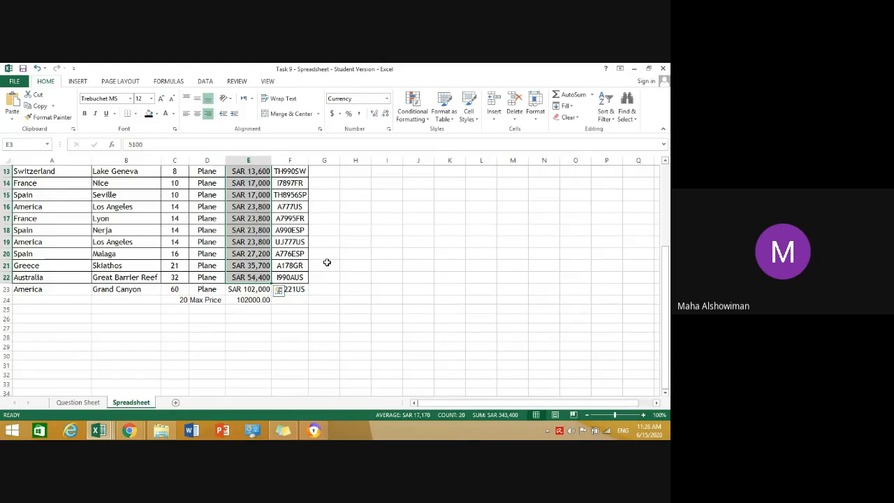
- Answer the sort by price task in Question Sheet cell B24 with "See Spreadsheet Tab"
left_click(87, 403)
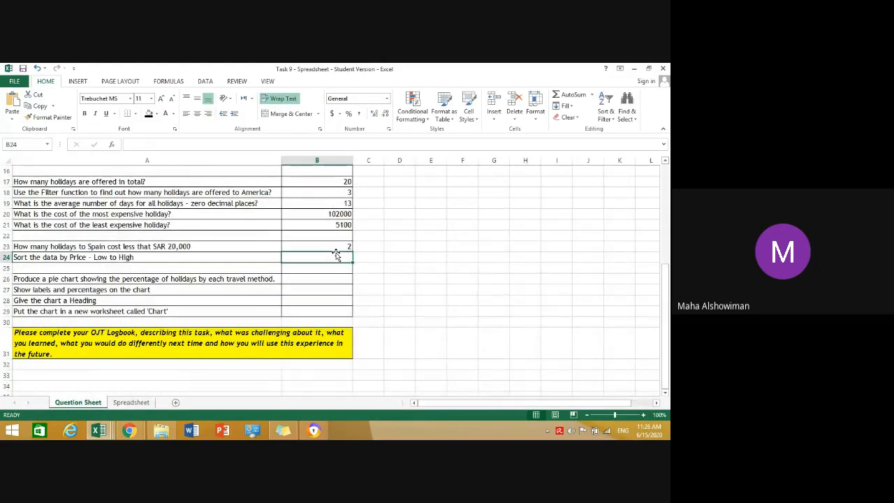
type("See")
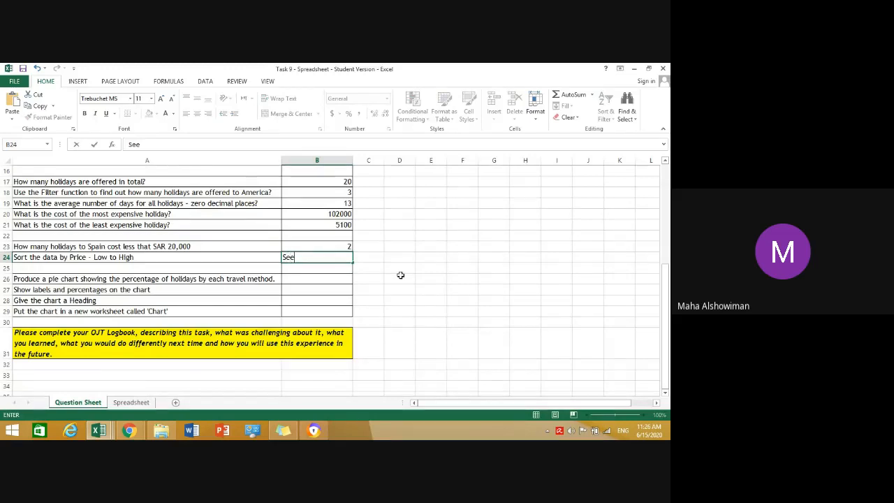
type(" Spreadsheet")
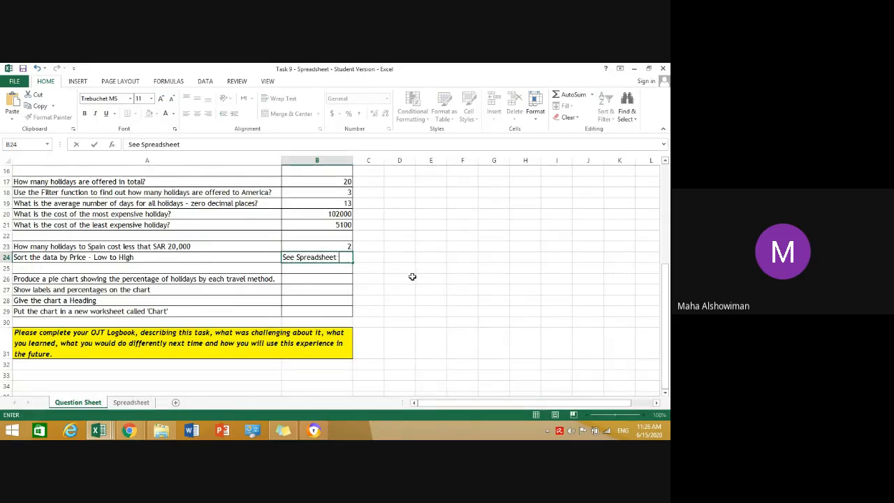
type(" Tab")
left_click(303, 278)
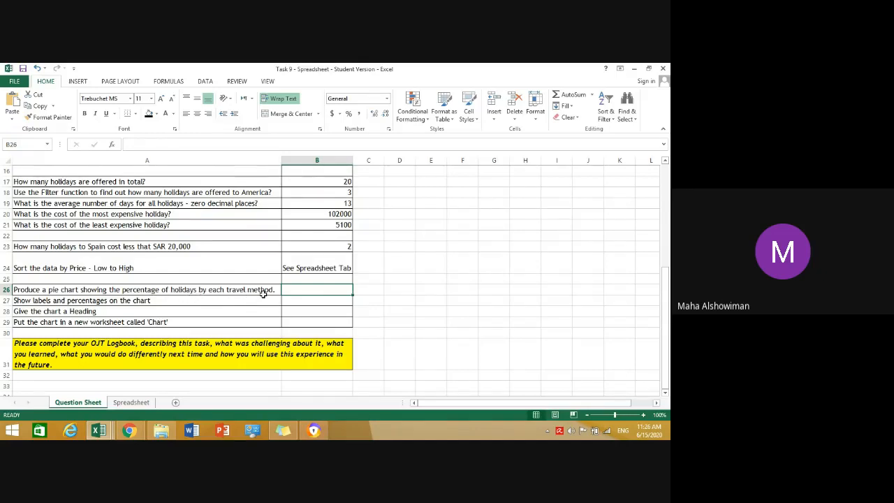
- Enter the travel method labels Coach, Plane and Train in cells I6 to I8 of the Spreadsheet sheet
left_click(132, 403)
scroll(364, 244, "up", 4)
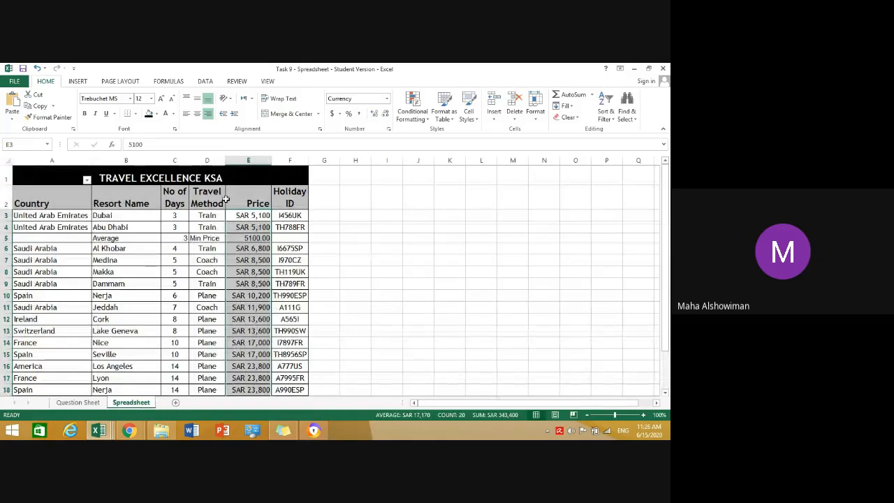
scroll(221, 266, "down", 1)
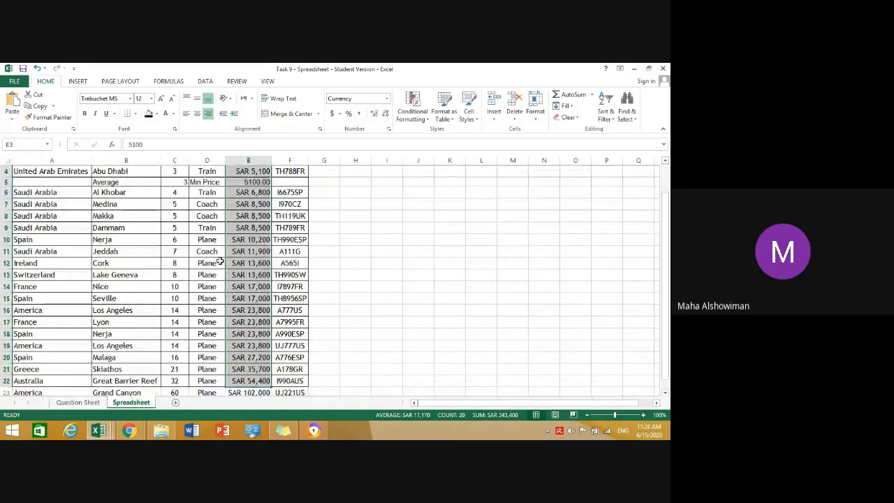
scroll(225, 199, "up", 1)
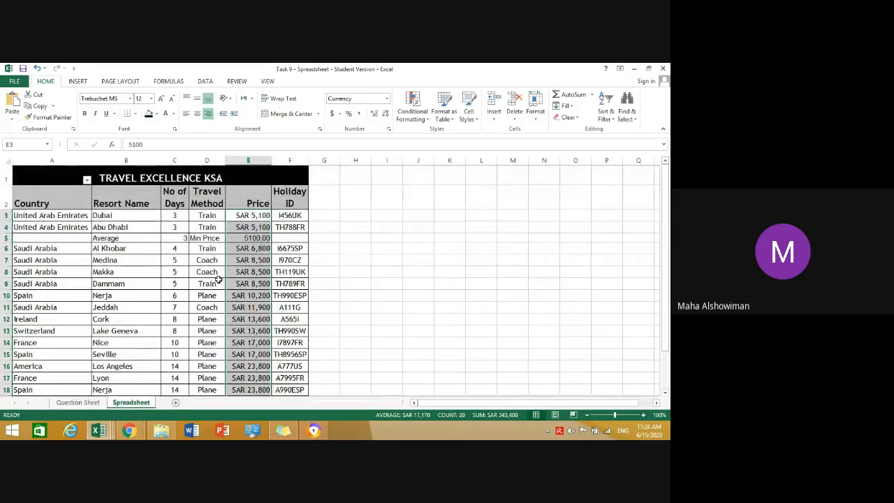
left_click(392, 248)
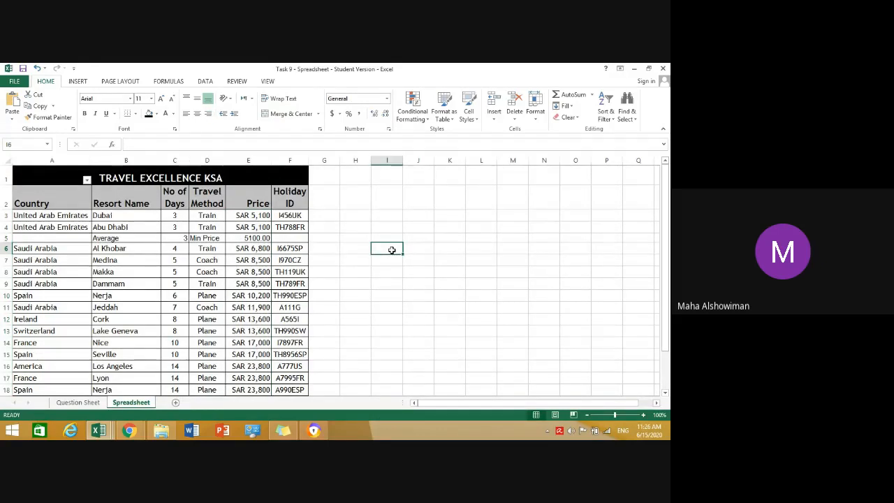
type("C")
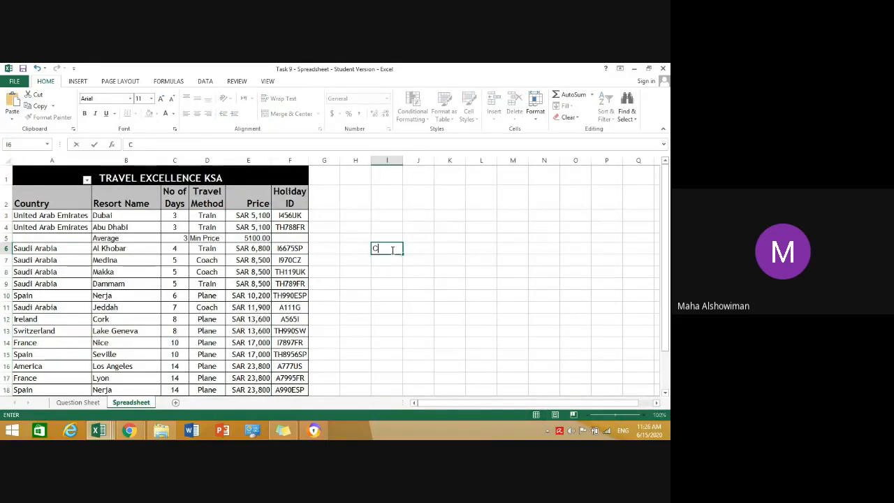
type("oach")
left_click(390, 263)
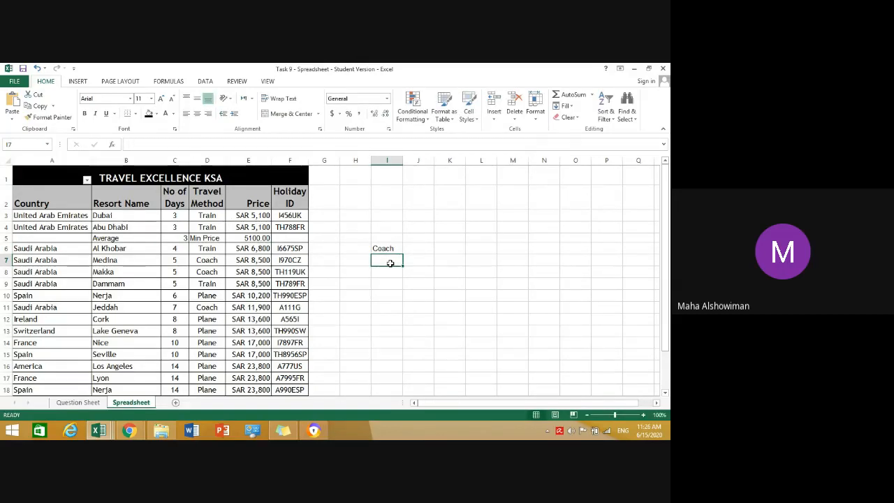
type("Plane")
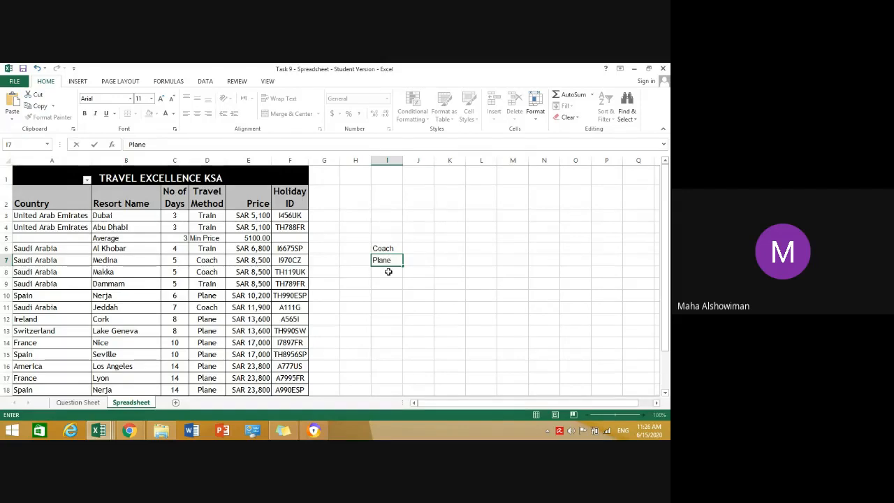
left_click(388, 272)
type("T")
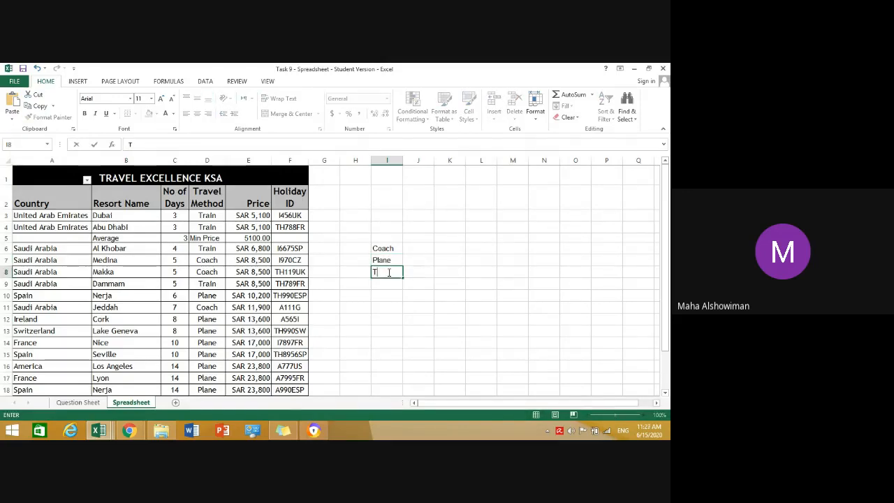
type("rain")
left_click(419, 250)
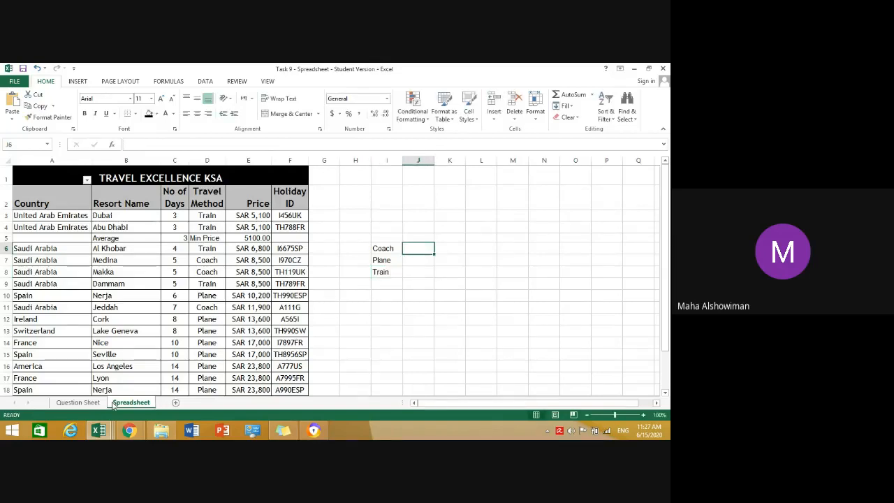
- Check the pie chart task on the Question Sheet and move the Spreadsheet filter from the Country column to the Travel Method column
left_click(90, 404)
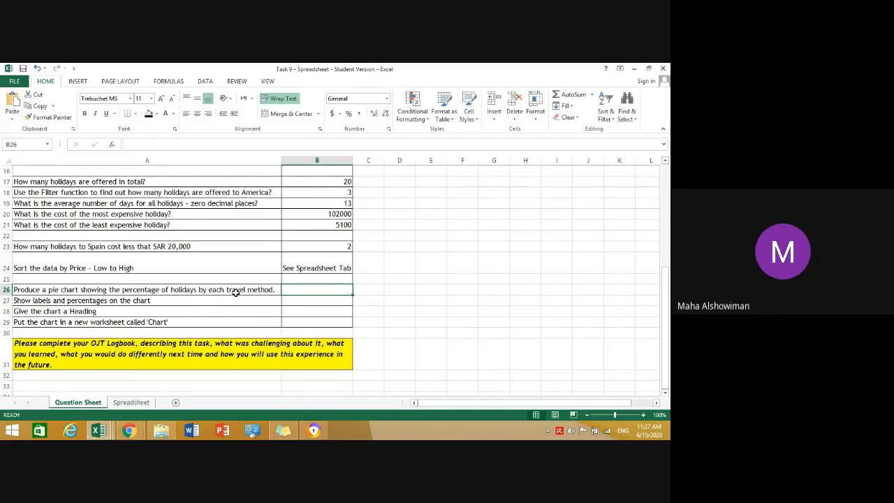
left_click(131, 403)
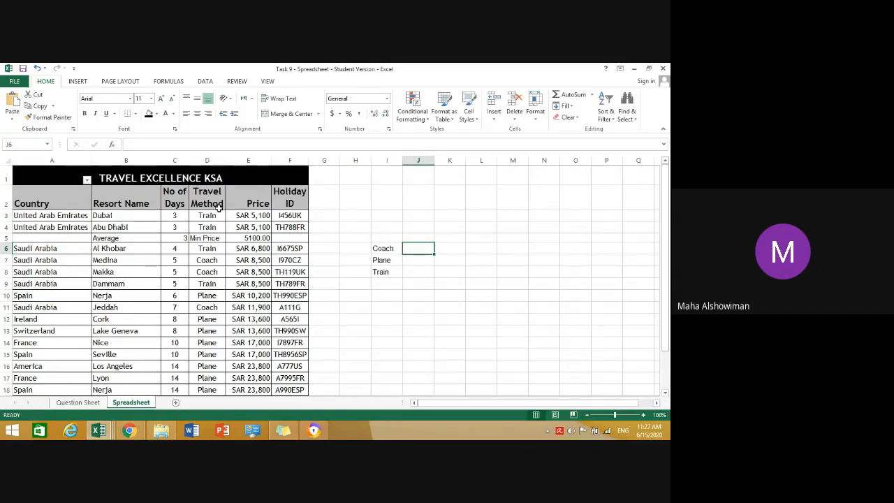
scroll(218, 207, "down", 1)
scroll(219, 207, "up", 1)
left_click(208, 160)
left_click(612, 120)
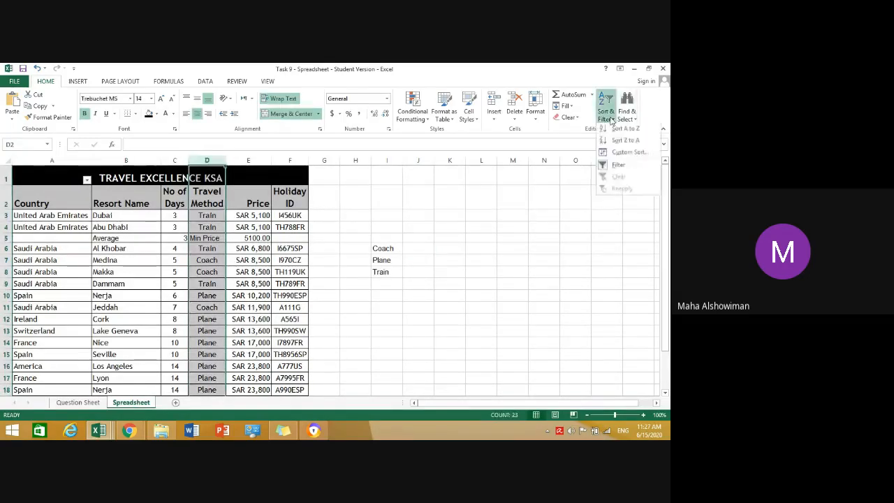
left_click(619, 165)
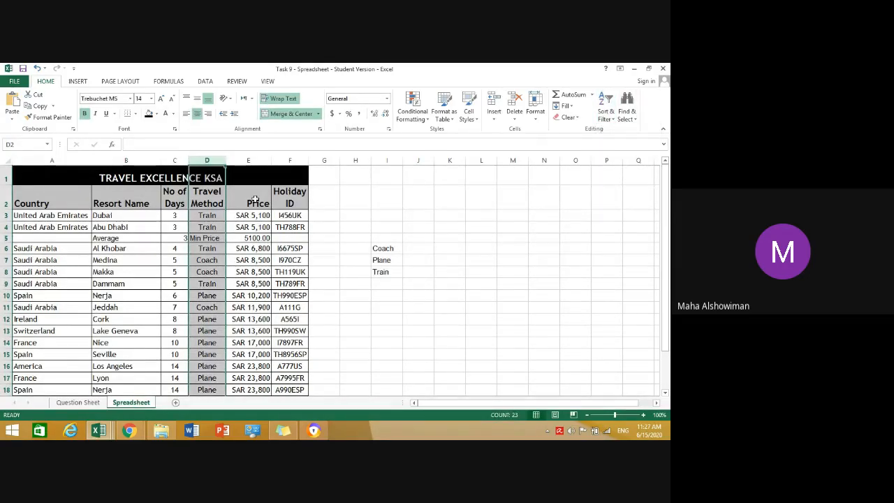
left_click(608, 115)
left_click(629, 168)
- Filter the Travel Method column to list only the Coach holidays
left_click(221, 179)
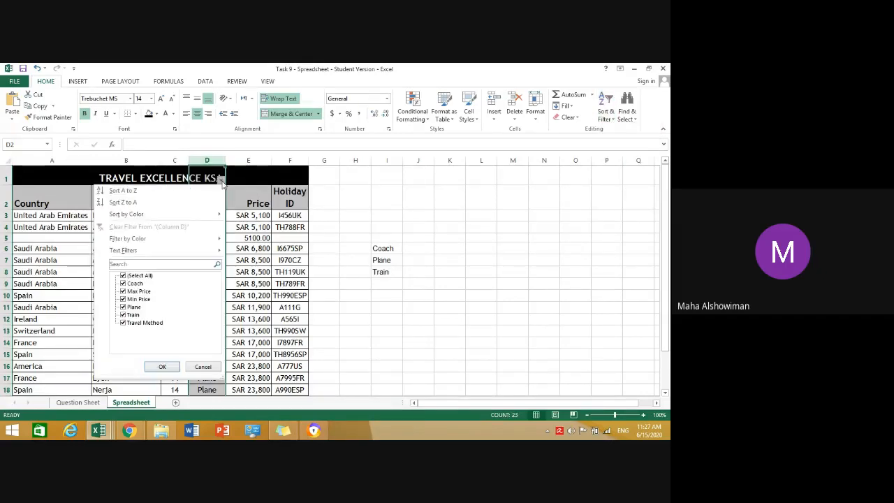
left_click(126, 276)
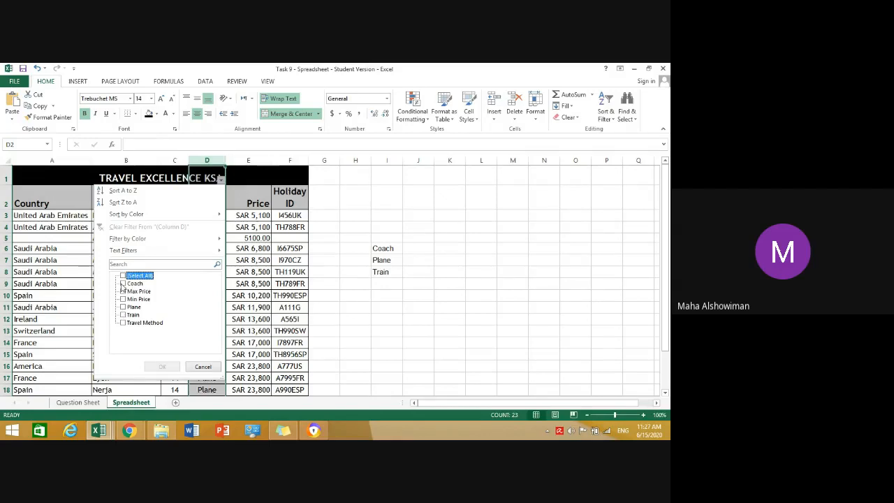
left_click(123, 284)
left_click(162, 367)
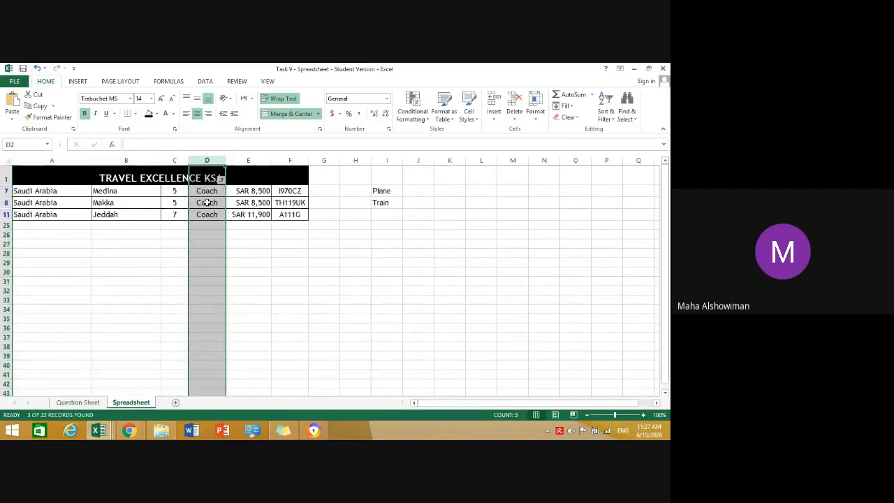
- Filter the Travel Method column to show only the Plane holidays and select those entries to count them
left_click(221, 179)
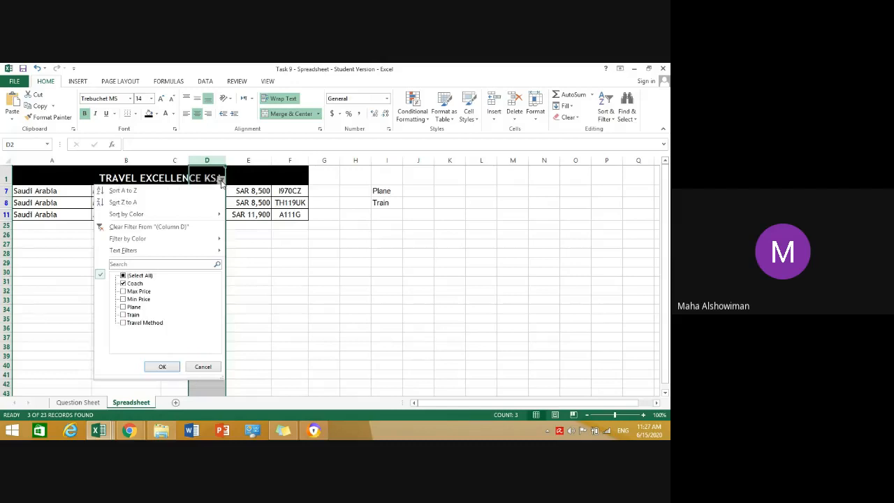
left_click(122, 283)
left_click(129, 309)
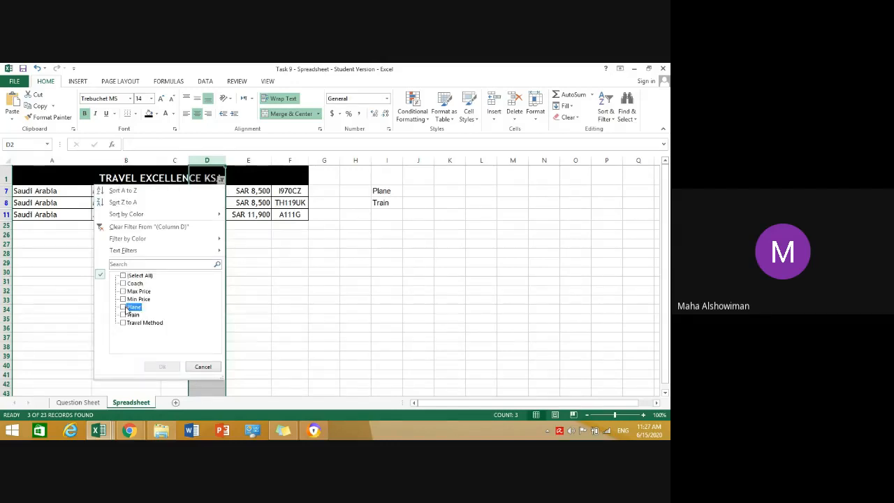
left_click(162, 366)
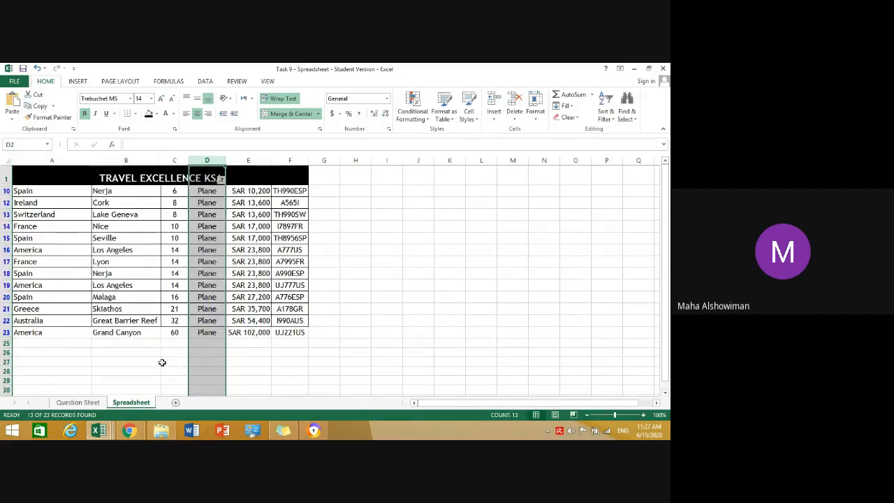
left_click_drag(212, 192, 208, 333)
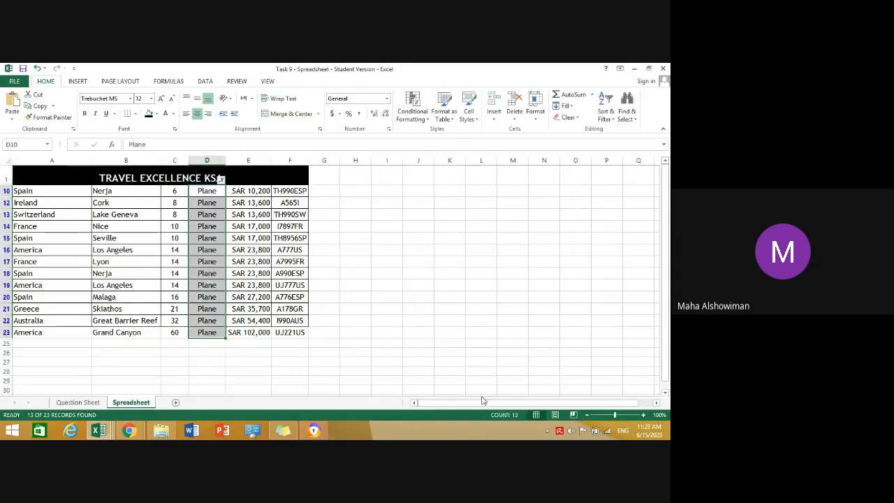
- Switch the Travel Method filter to only the Train holidays and select those entries to count them
left_click(219, 181)
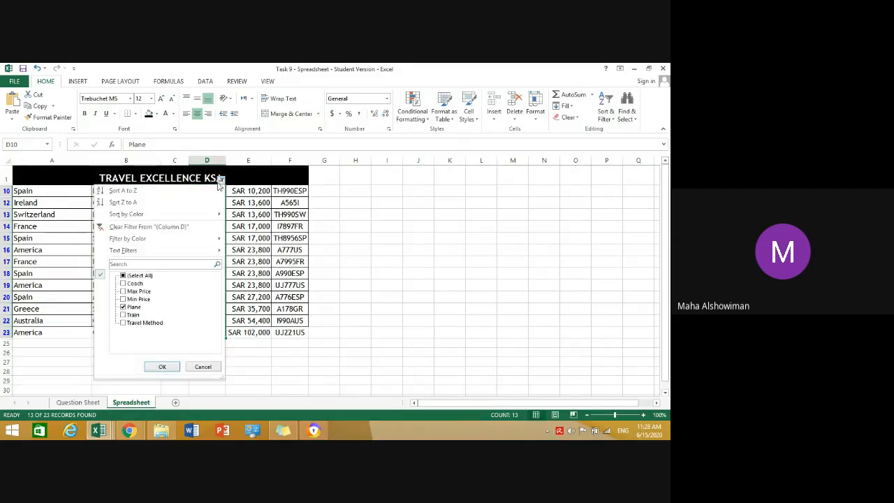
left_click(122, 307)
left_click(124, 314)
left_click(161, 366)
left_click_drag(200, 191, 203, 226)
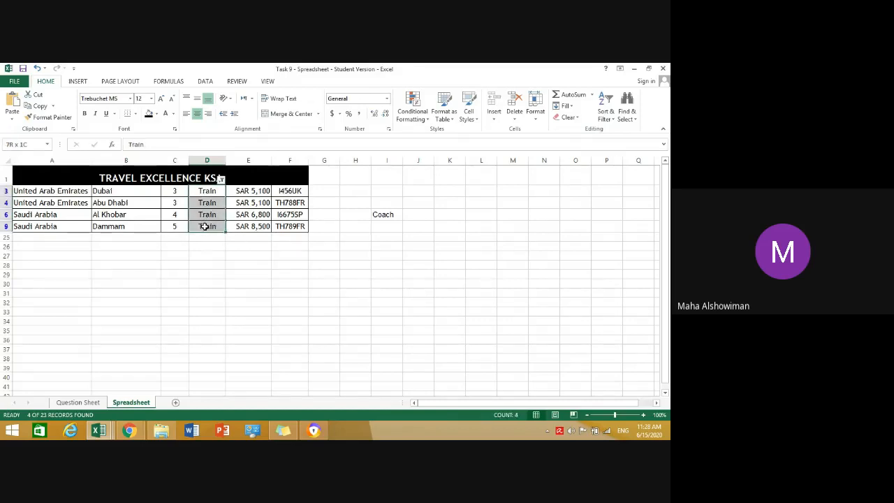
- Clear the Travel Method filter and enter the counts 3 for Coach, 13 for Plane and 4 for Train in J6 to J8
left_click(220, 180)
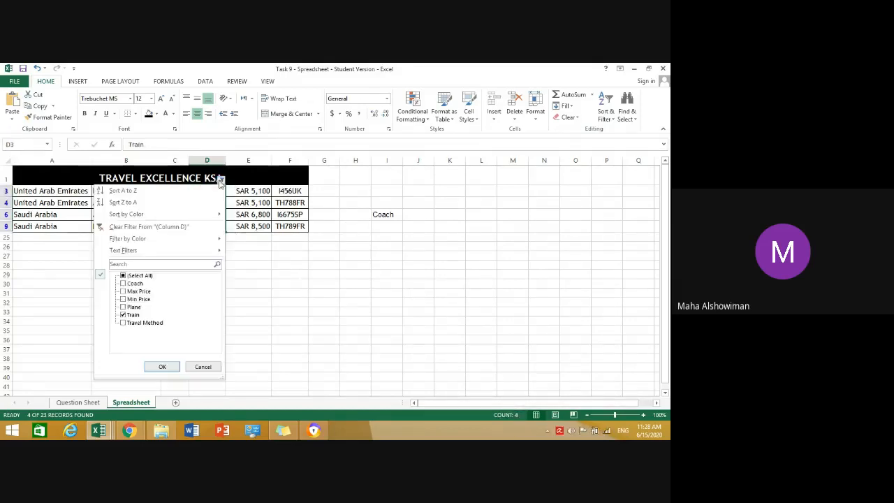
left_click(148, 227)
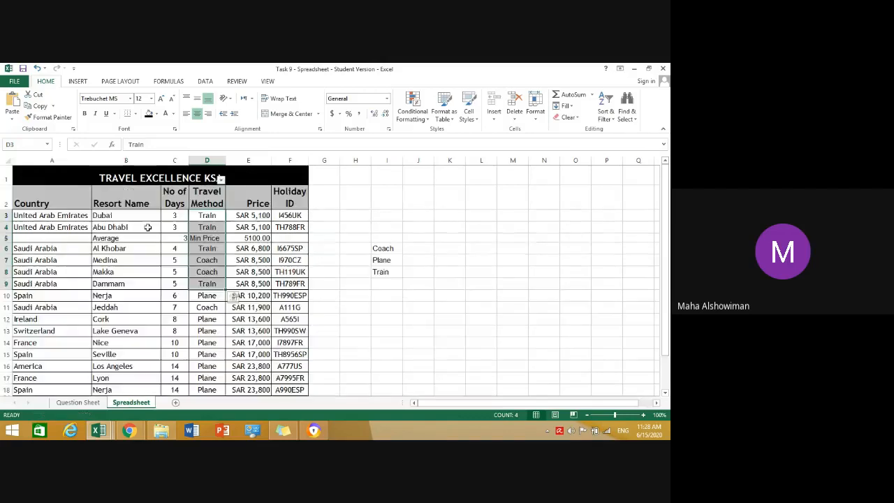
left_click(424, 249)
type("3")
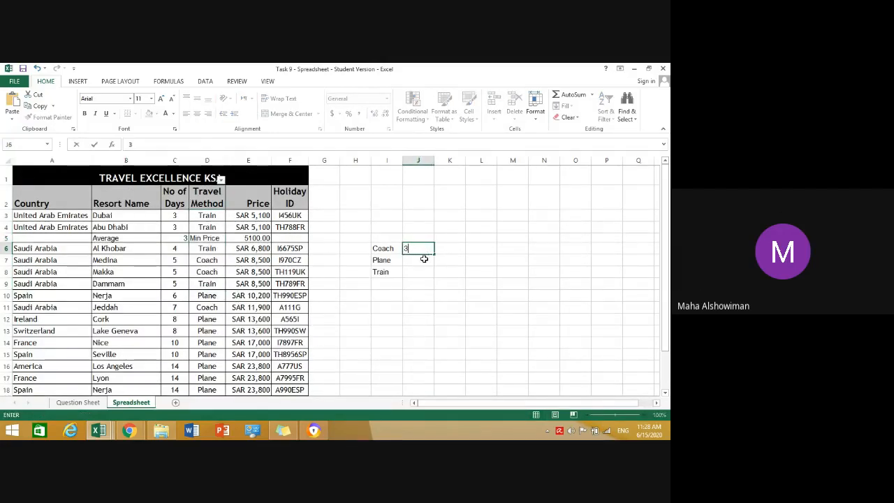
left_click(424, 259)
type("13")
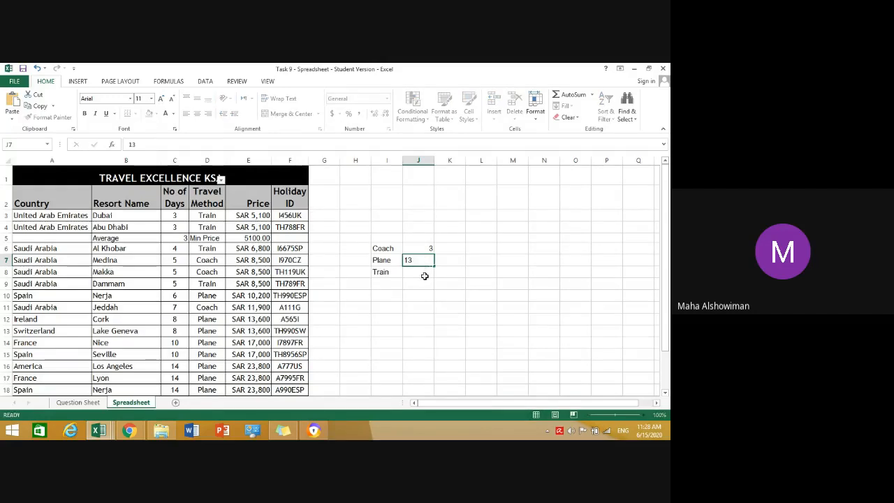
left_click(424, 275)
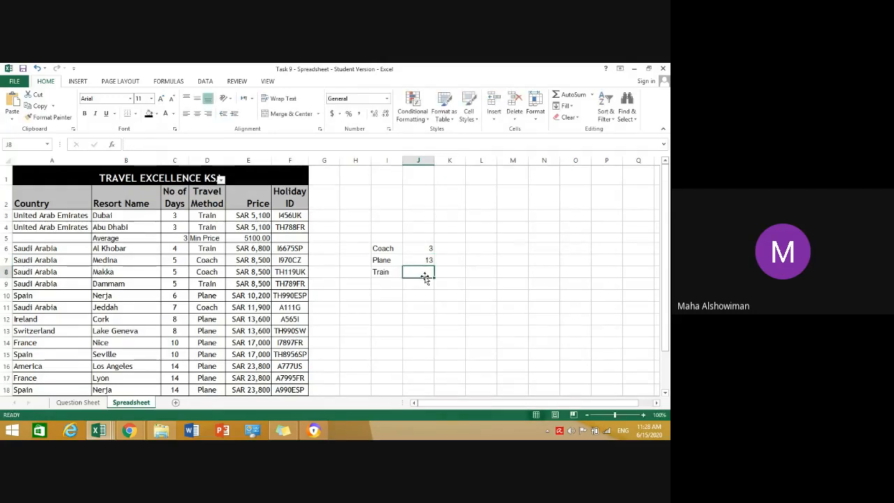
type("4")
left_click(424, 284)
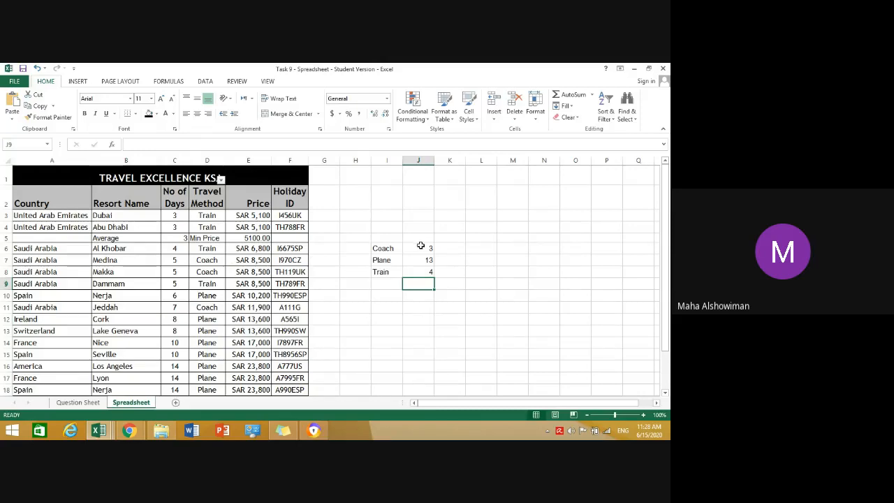
- Check the counts against the full Travel Method column and total J6 to J8 in cell J9 with the Sum function
scroll(365, 253, "down", 1)
scroll(293, 231, "up", 1)
left_click_drag(210, 215, 213, 369)
left_click(395, 298)
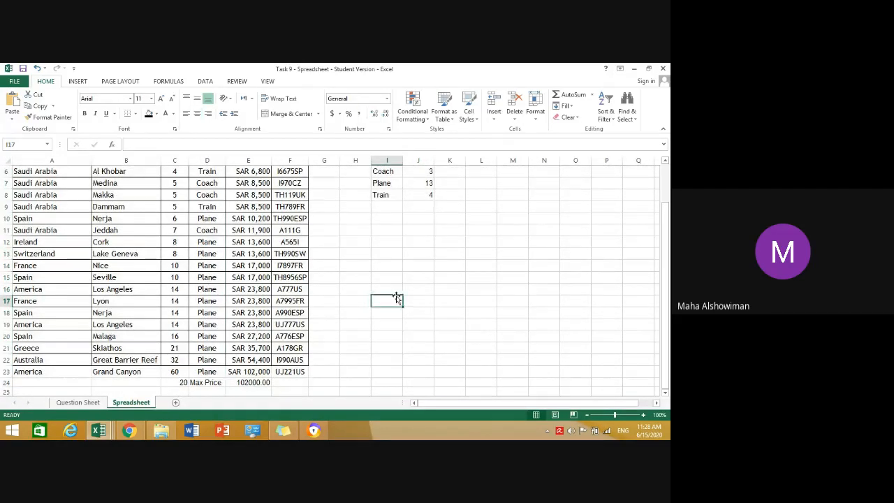
scroll(398, 294, "up", 2)
left_click(418, 283)
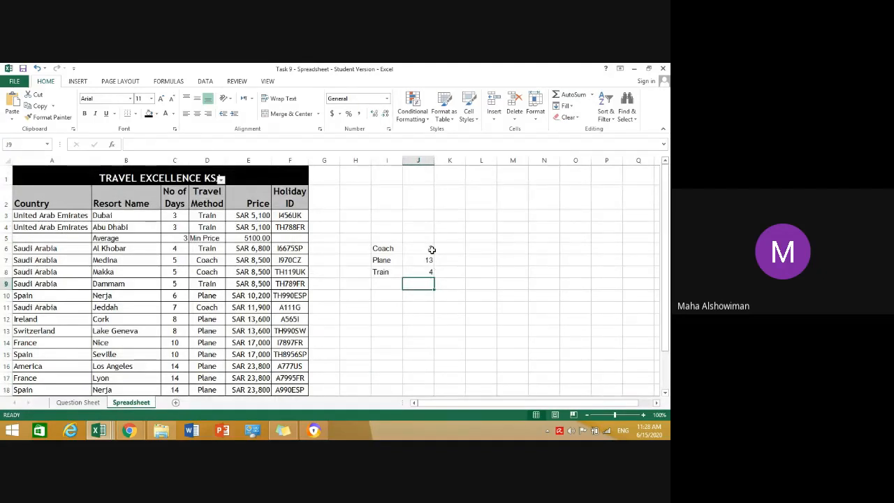
left_click_drag(430, 246, 428, 274)
left_click(593, 95)
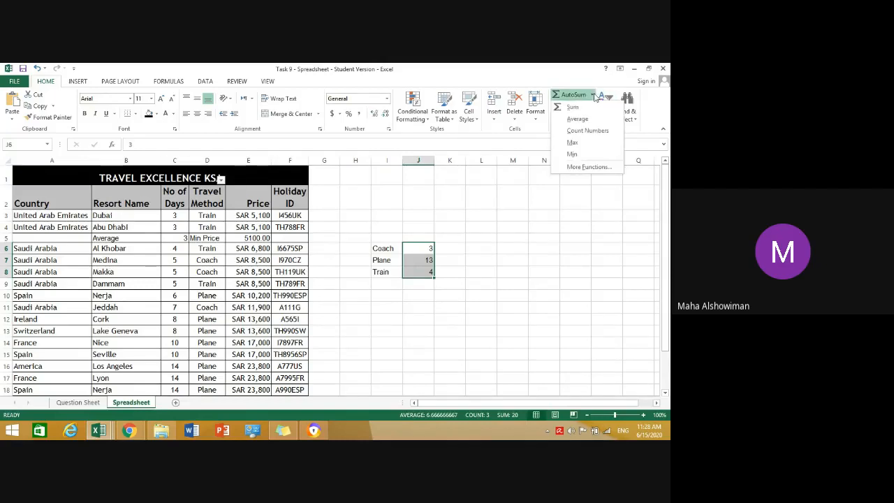
left_click(580, 105)
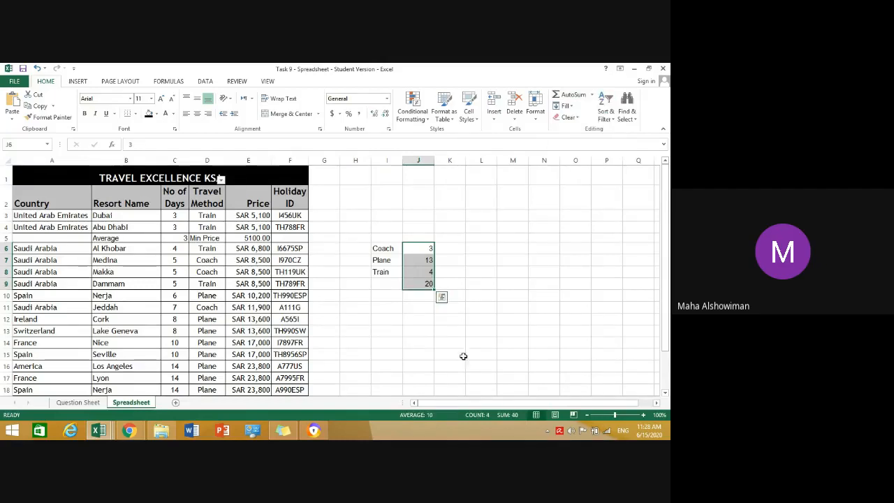
left_click(413, 284)
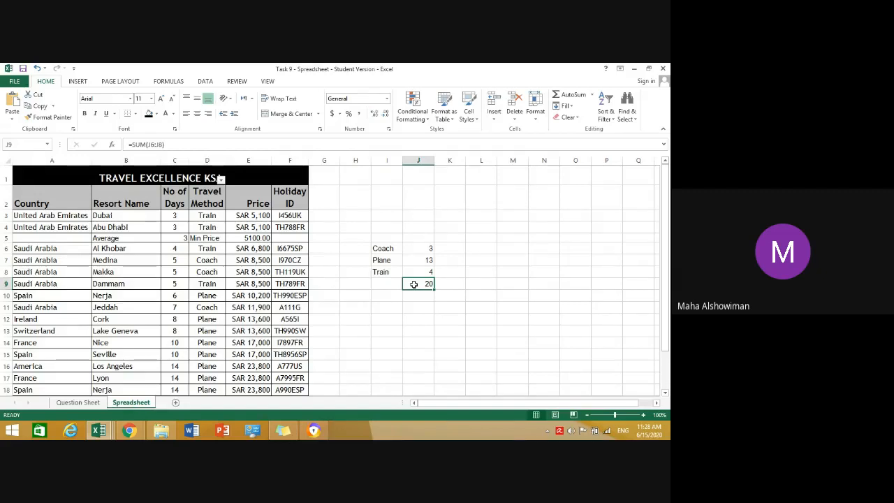
- Calculate the Coach percentage in cell K6 with the formula =3/20*100
left_click(452, 252)
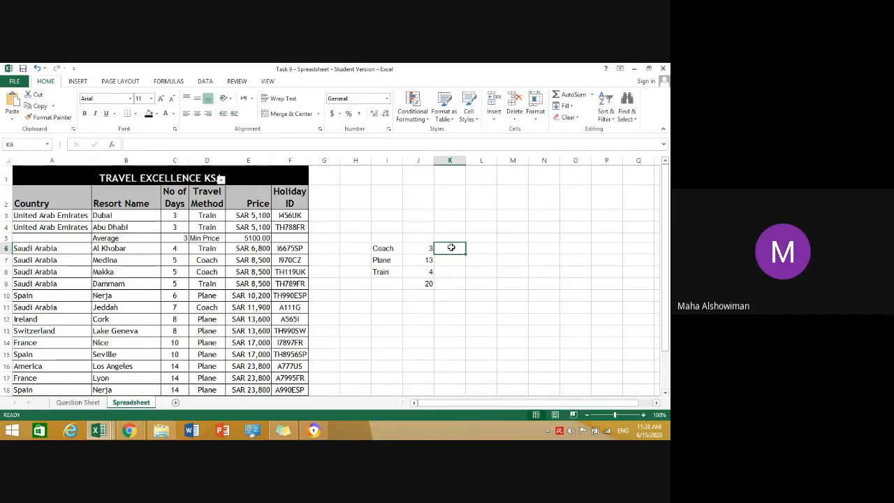
type("=3/20")
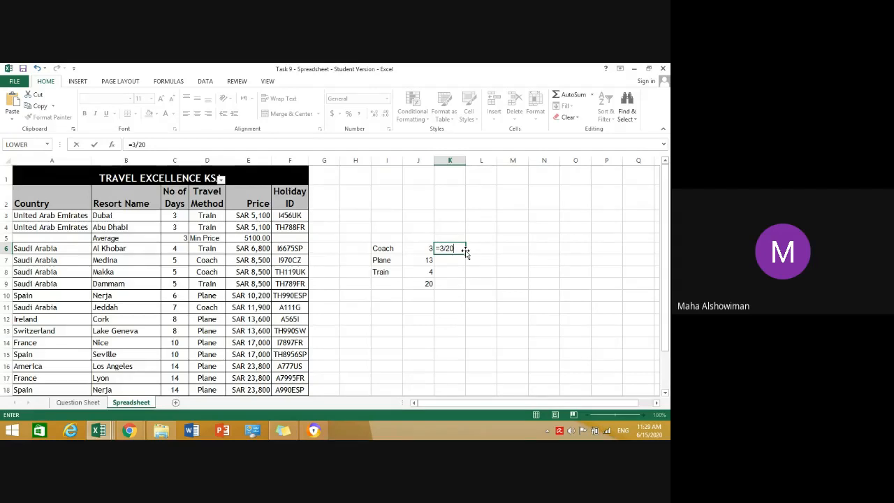
type("*100")
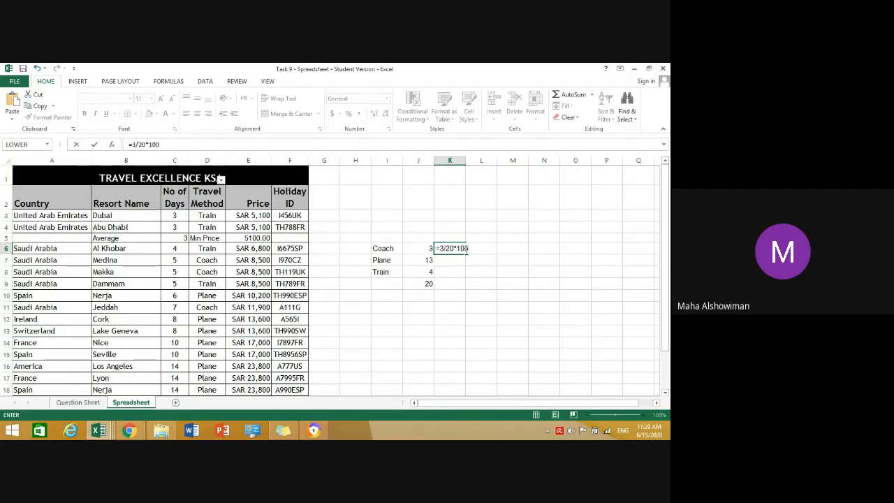
key("Return")
left_click(457, 249)
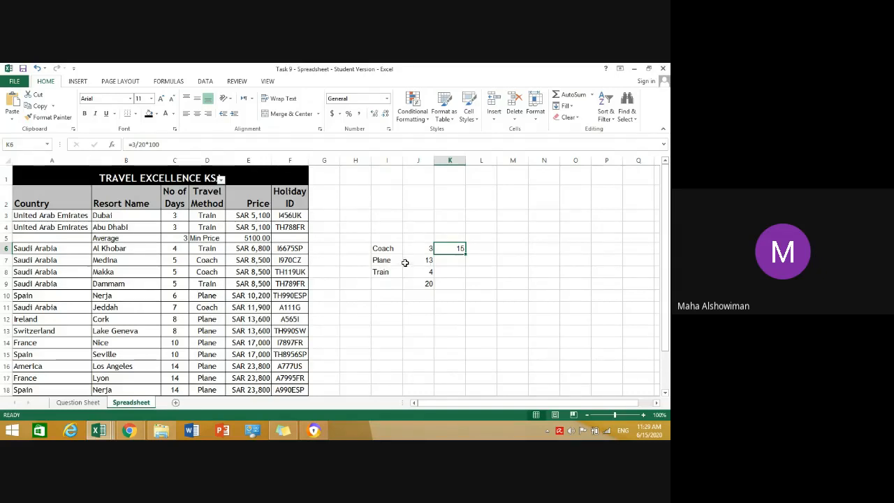
- Change the formula in K6 to =J6/20*100 and fill it down to K8 for Plane and Train
left_click(452, 260)
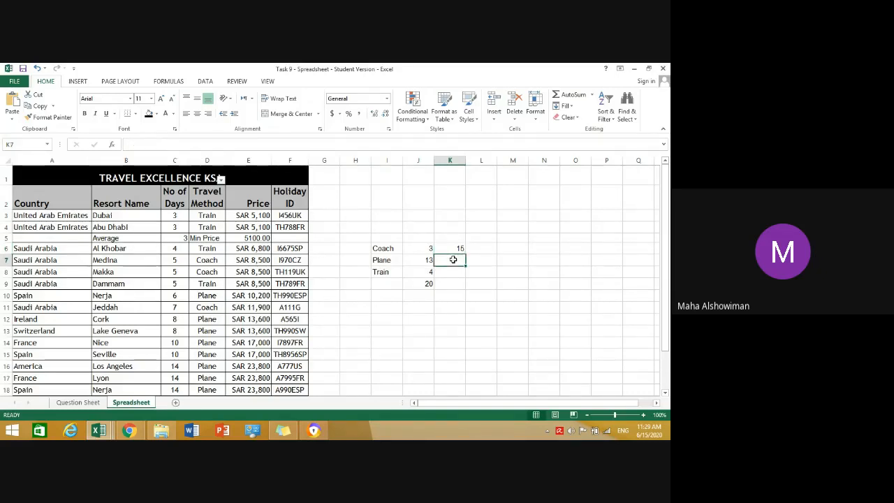
left_click(455, 248)
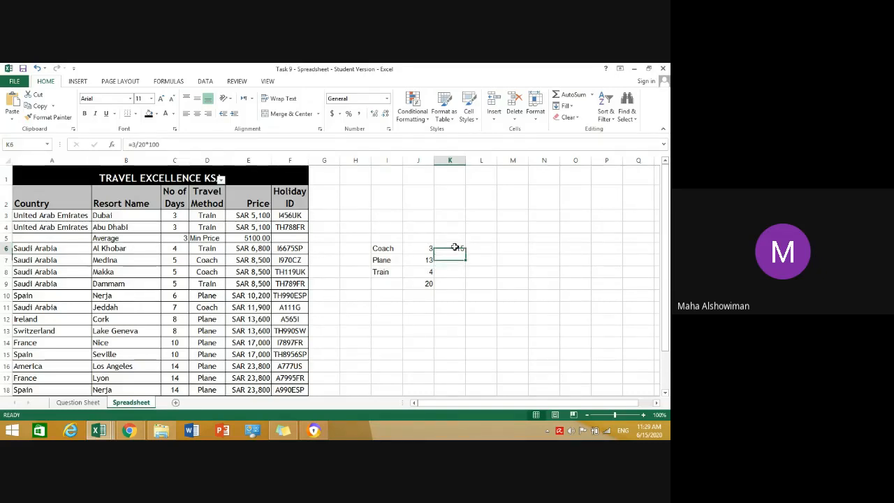
left_click(131, 144)
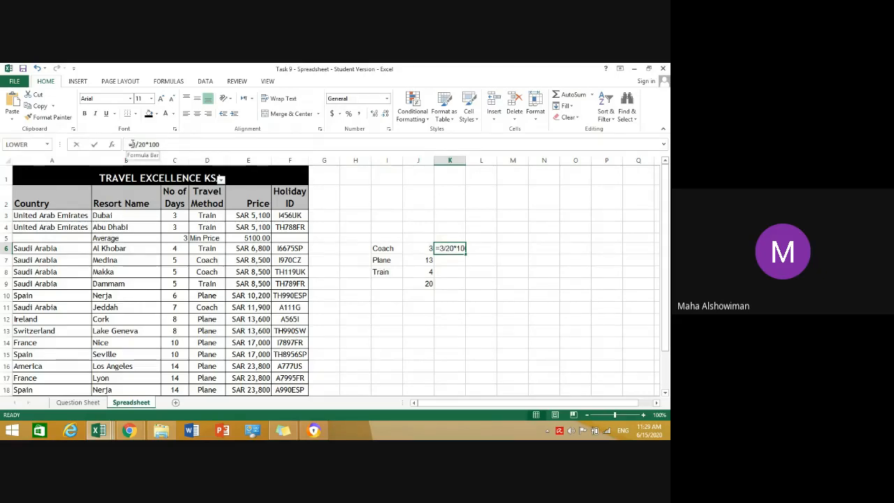
left_click(133, 144)
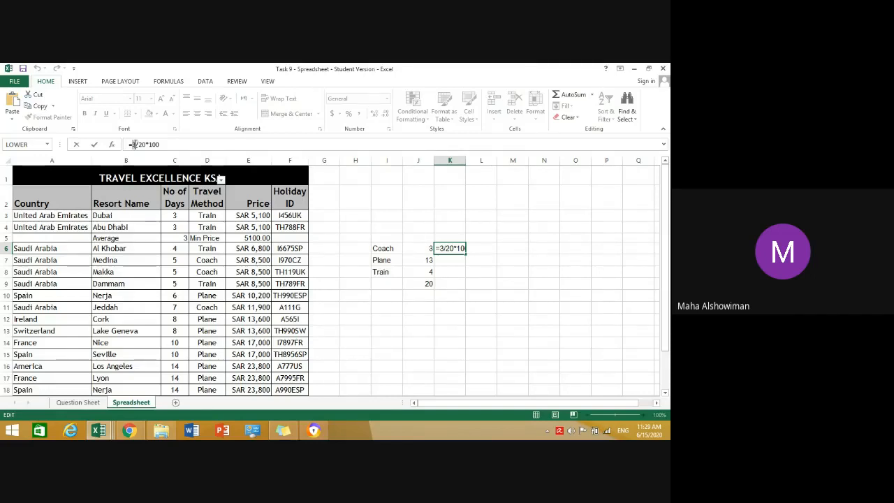
key("BackSpace")
type("j6")
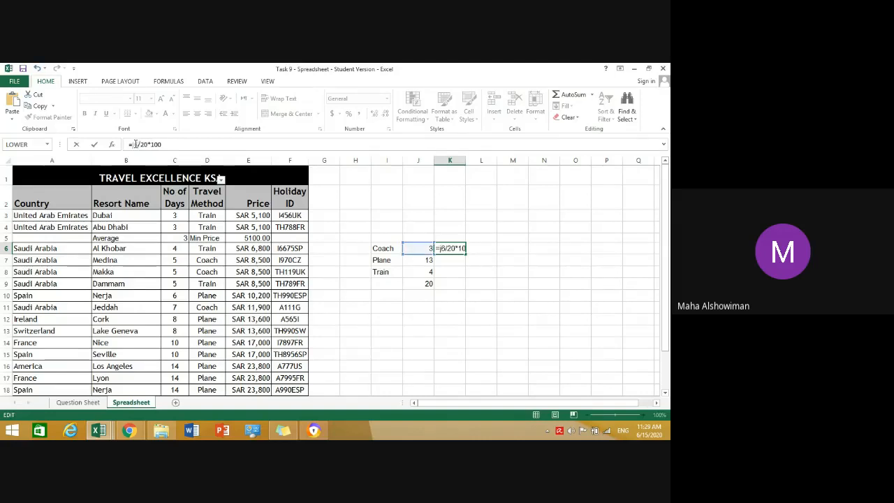
key("Return")
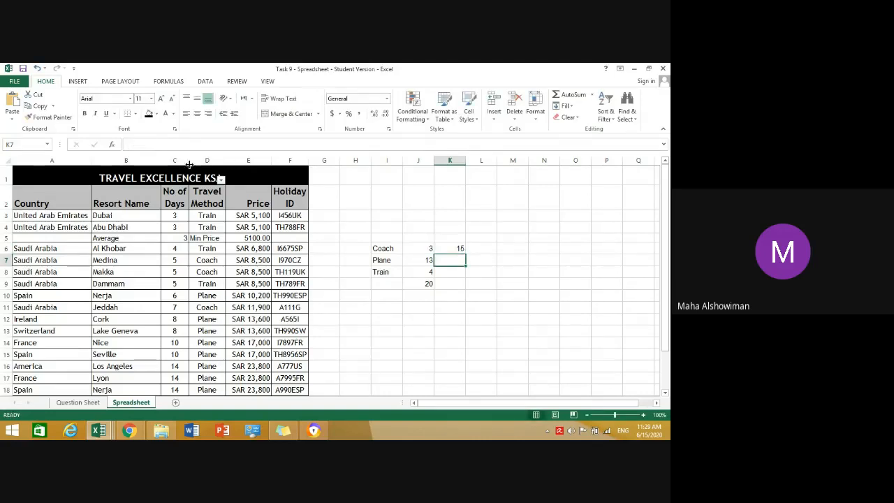
left_click(460, 249)
left_click_drag(465, 254, 463, 273)
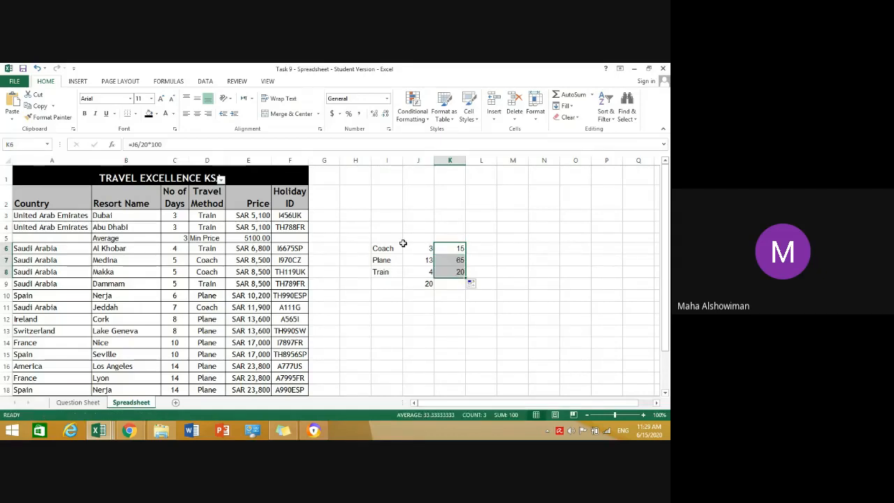
- Insert a basic 2-D pie chart from the travel method labels in I6 to I8 and the percentages in K6 to K8
left_click(412, 301)
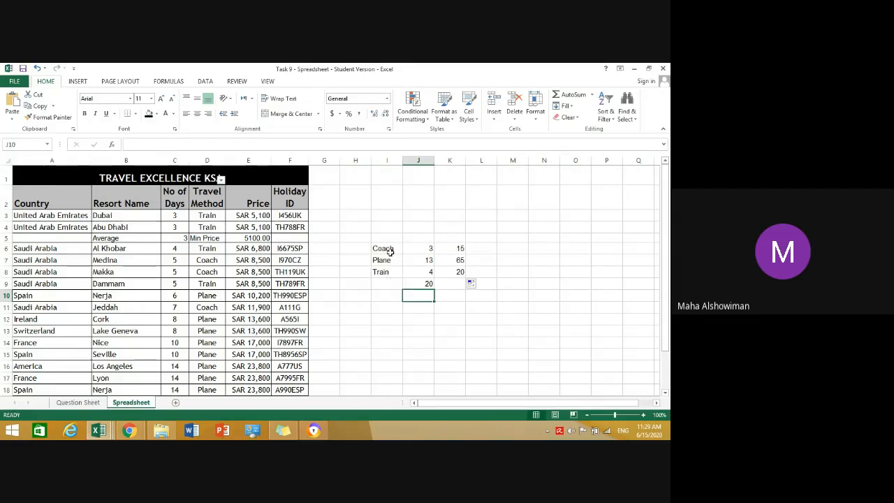
left_click_drag(396, 249, 398, 271)
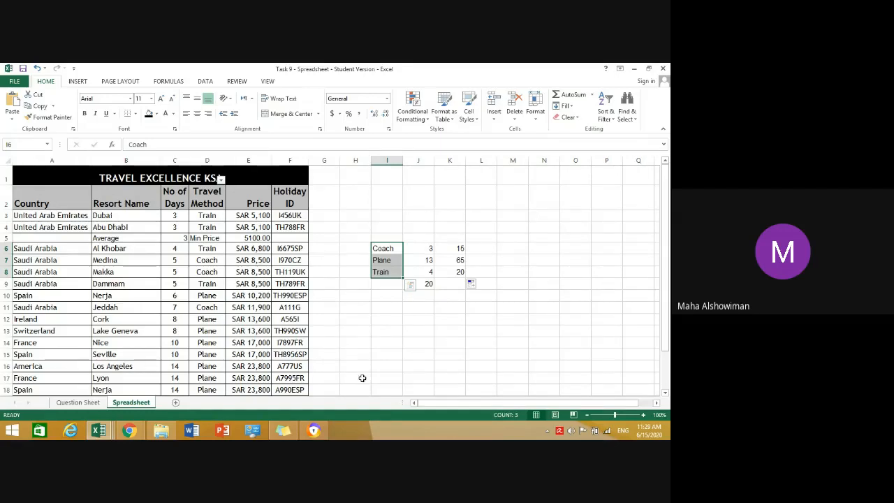
left_click_drag(459, 248, 460, 270)
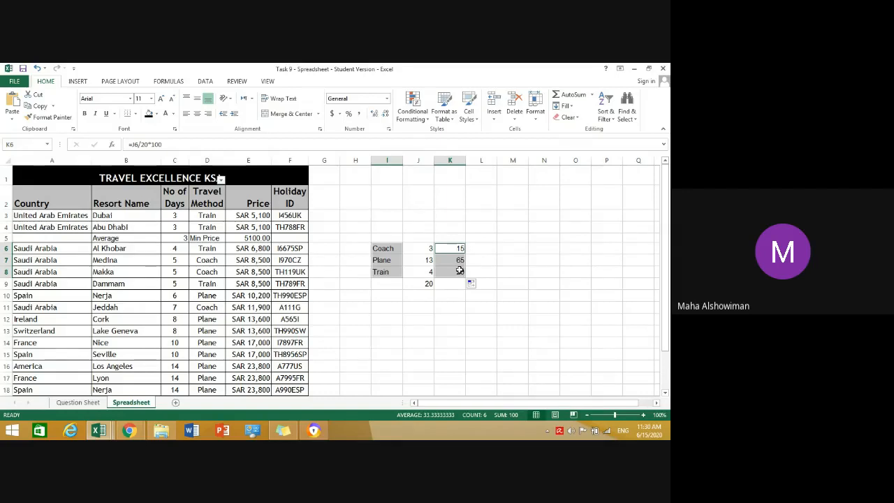
left_click(77, 81)
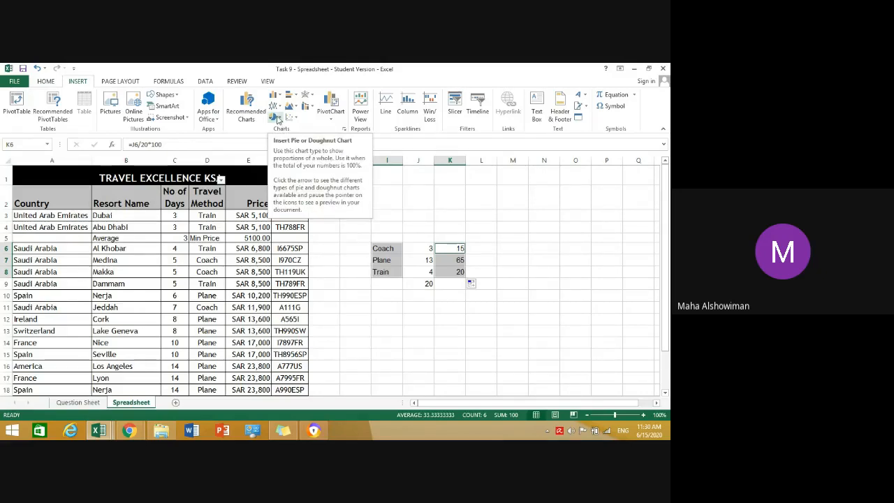
left_click(276, 119)
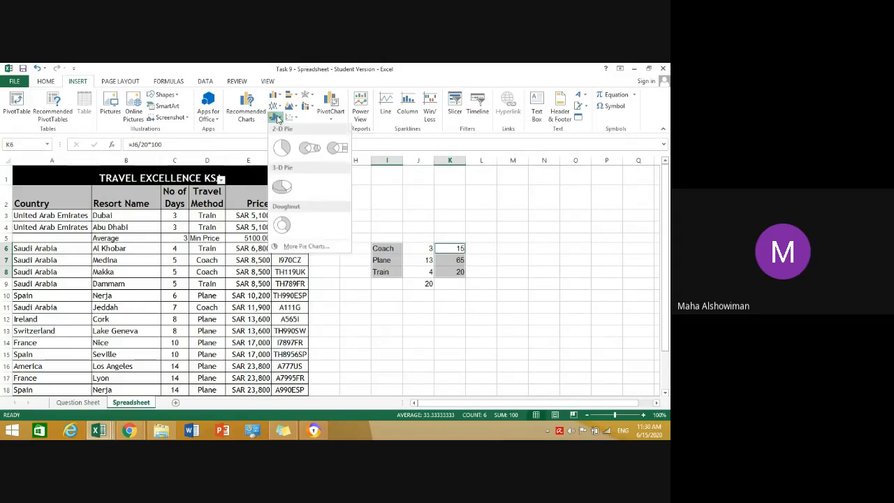
left_click(282, 149)
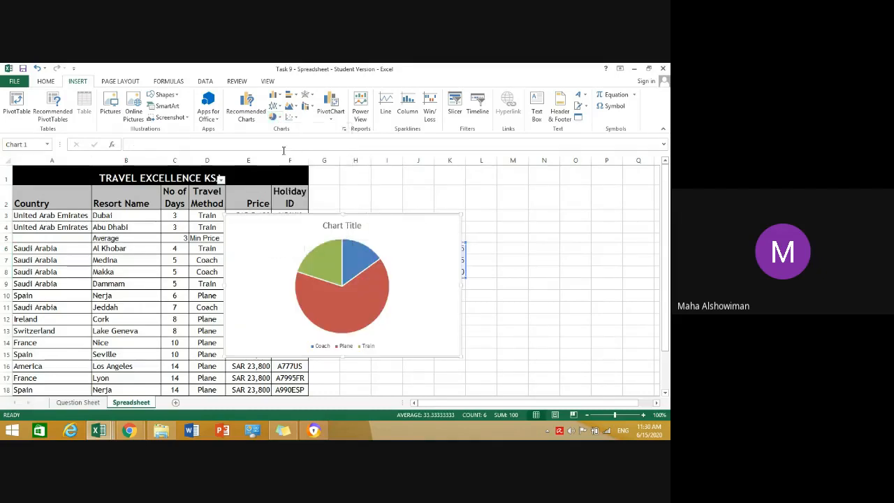
left_click_drag(305, 223, 224, 127)
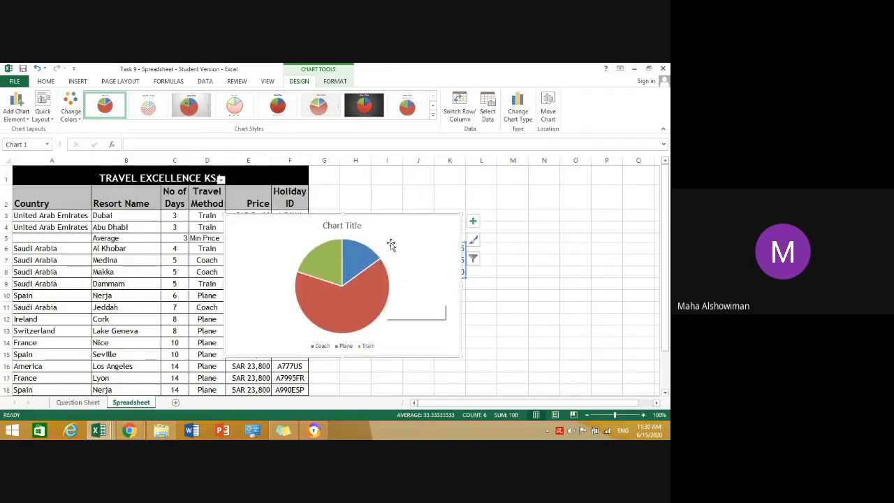
- Answer the pie chart question in cell B26 of the Question Sheet with "See Spreadsheet Tab"
left_click(100, 403)
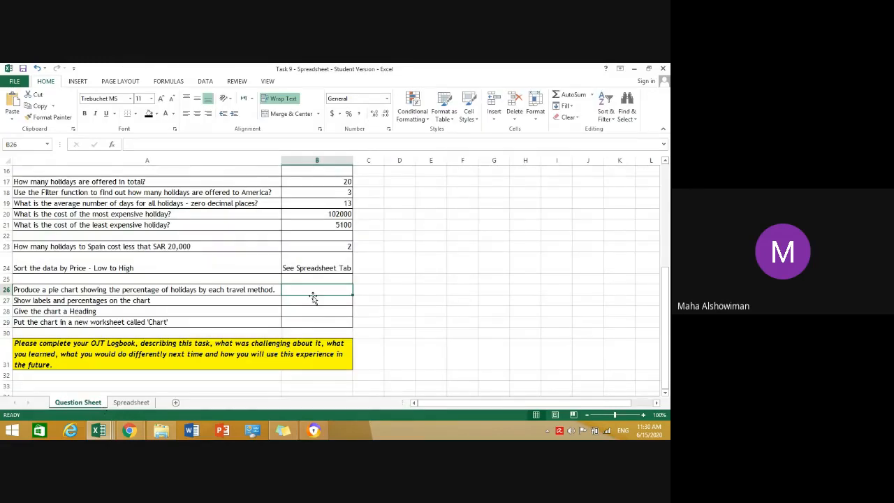
type("See")
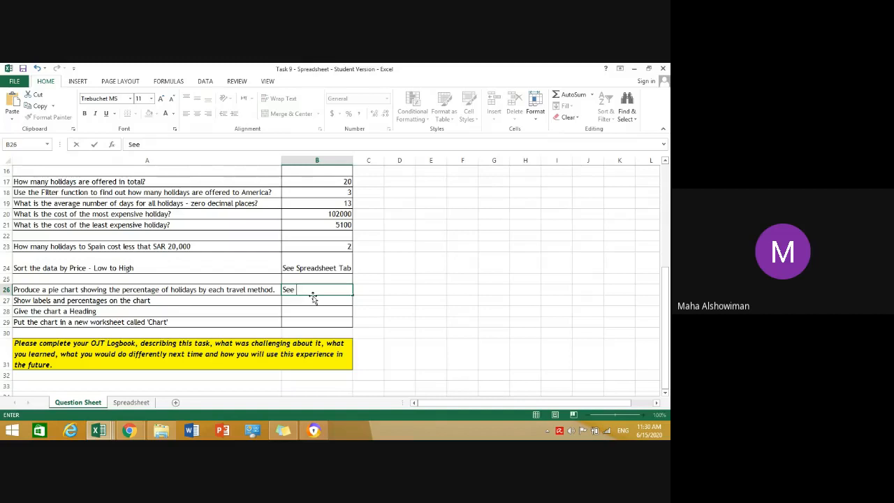
type(" Spreadsheet Tab")
- Add data labels to the travel method pie chart on the Spreadsheet sheet
left_click(147, 403)
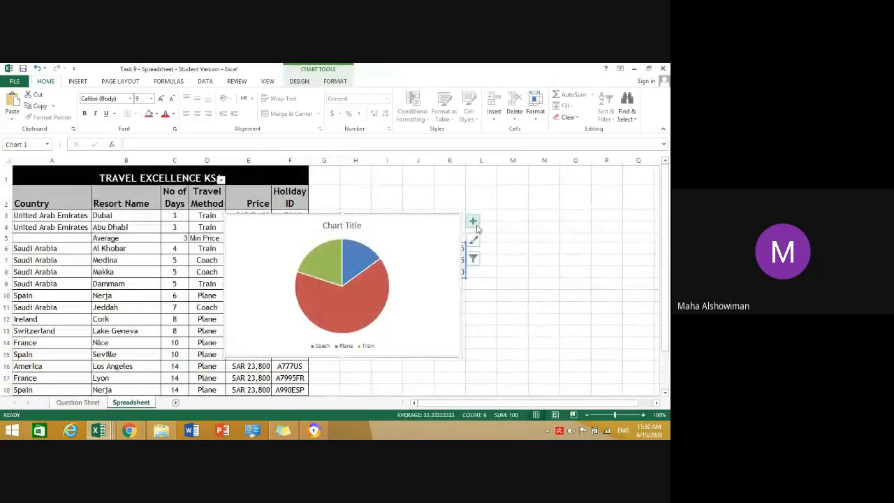
left_click(475, 224)
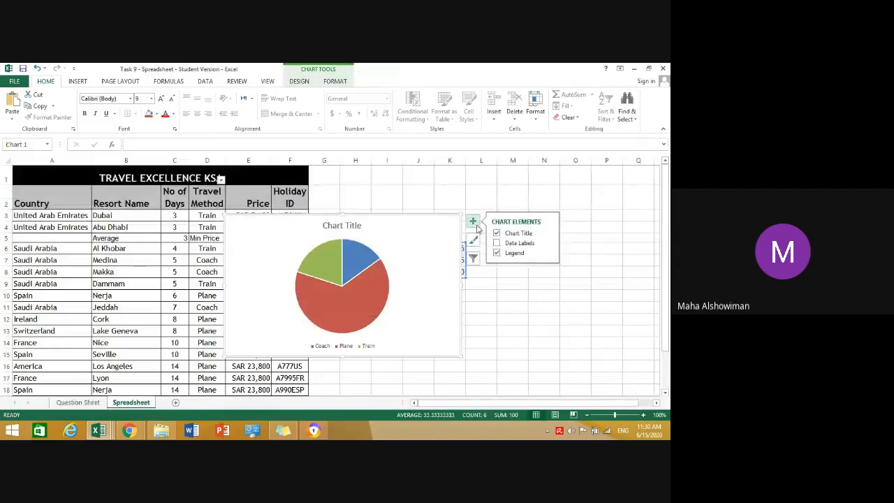
left_click(532, 245)
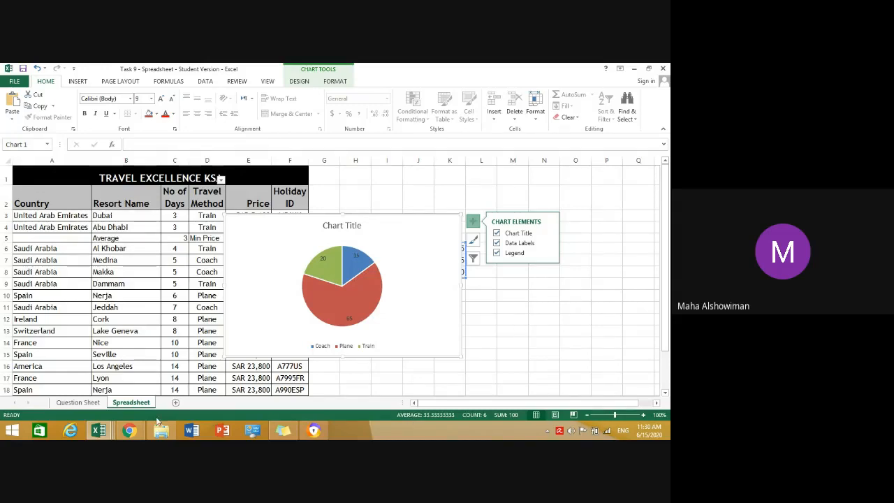
- Answer the labels and percentages question in cell B27 of the Question Sheet with "See Spreadsheet Tab"
left_click(91, 405)
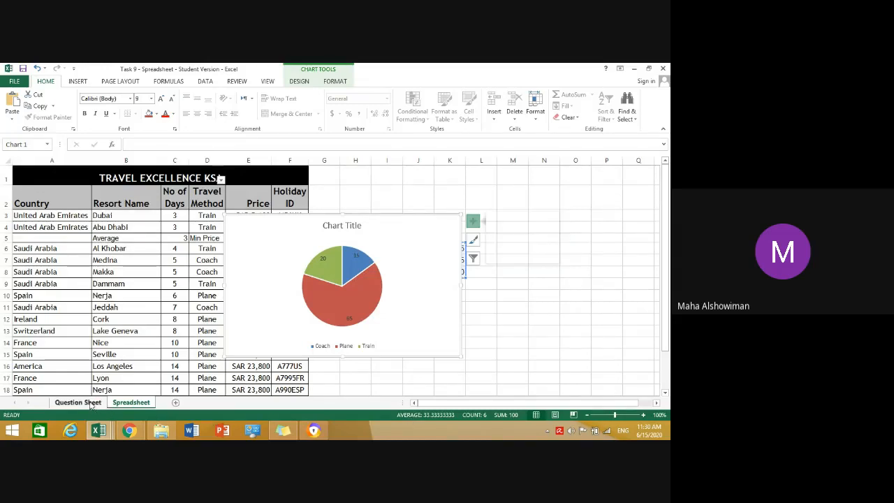
left_click(318, 310)
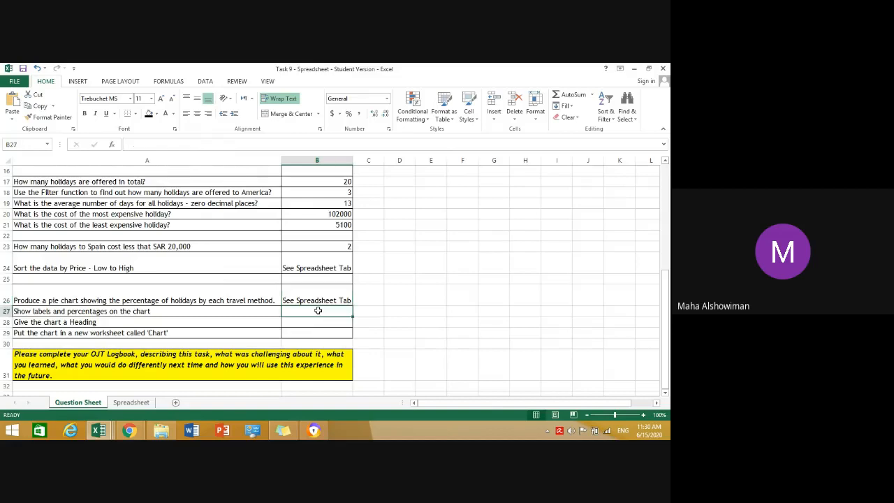
type("See Spreadsheet Tab")
key("Return")
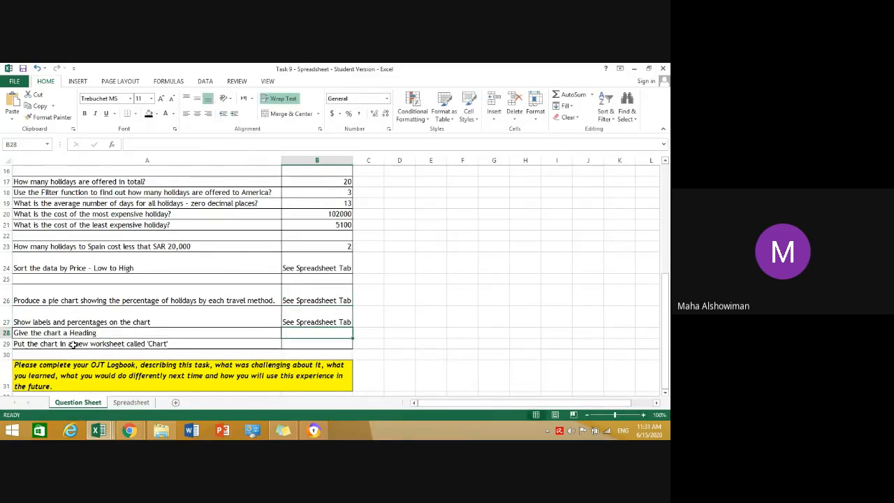
- Change the pie chart's title on the Spreadsheet sheet to "Breakdown by Method of Travel" and close the title formatting options
left_click(132, 403)
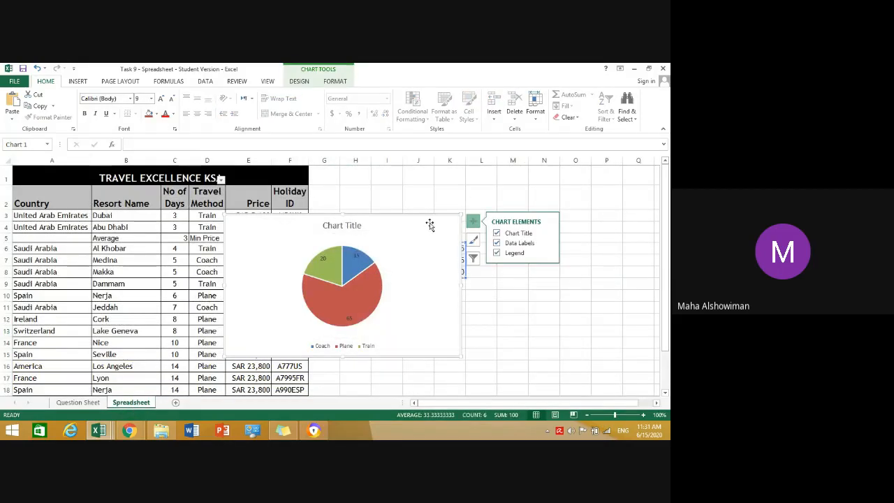
double_click(324, 225)
left_click_drag(324, 225, 358, 228)
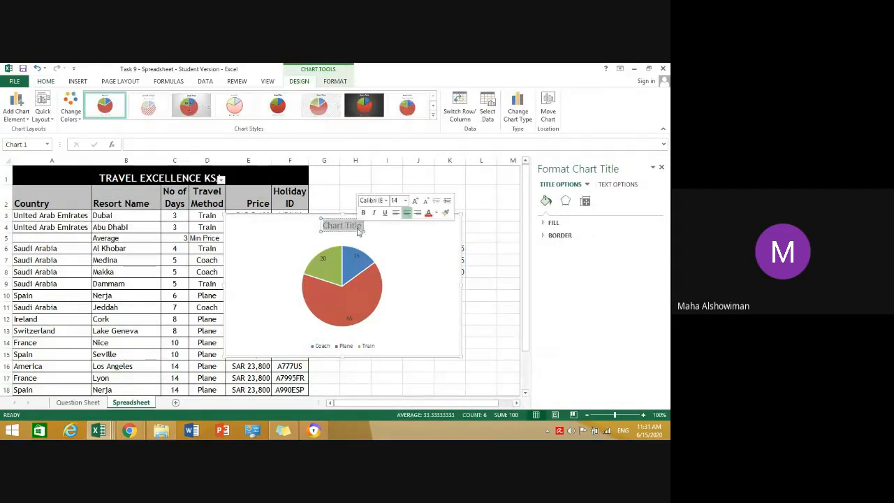
type("Breakdown by Method of Travel")
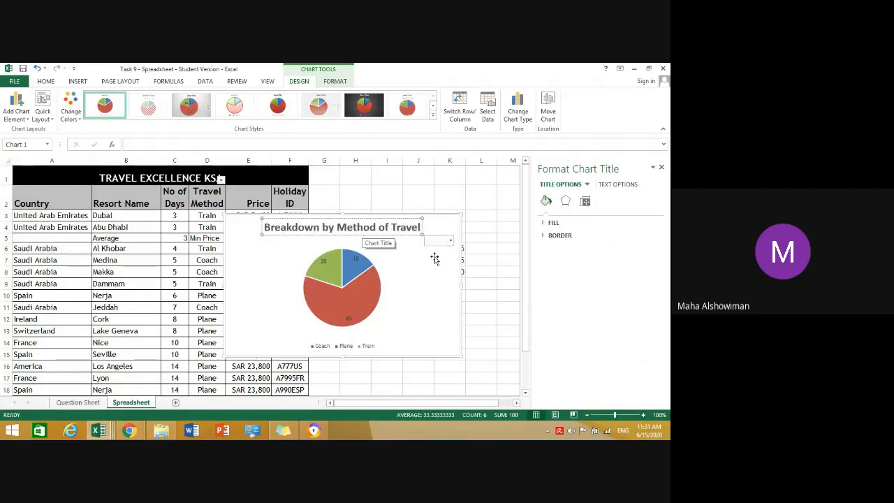
left_click(661, 167)
left_click(521, 309)
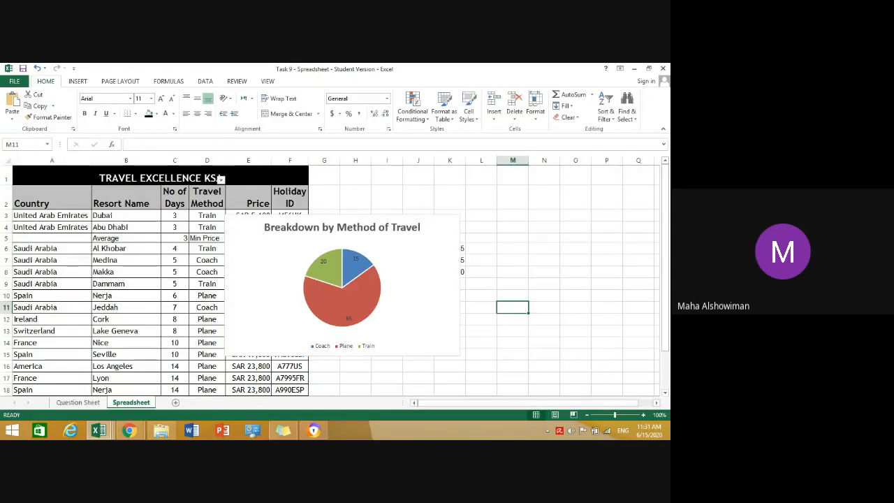
- Answer the chart heading question in cell B28 of the Question Sheet with "See Spreadsheet Tab"
left_click(79, 403)
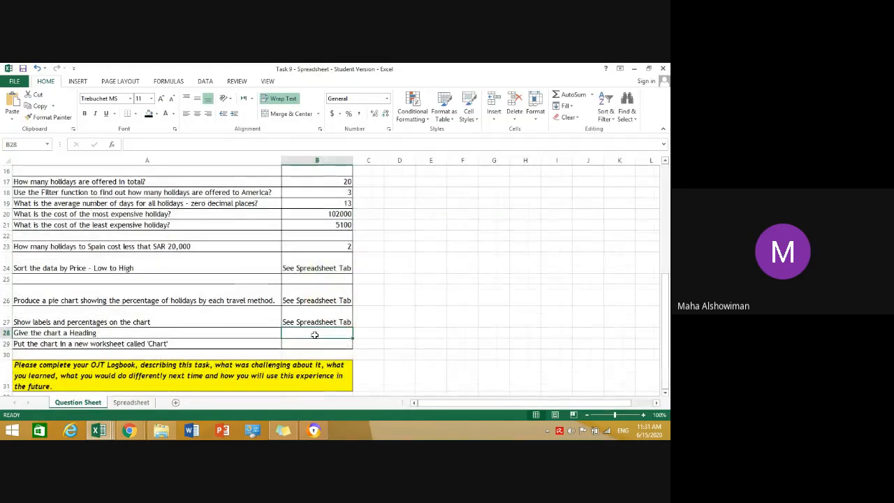
type("See Spreadsheet Tab")
key("Return")
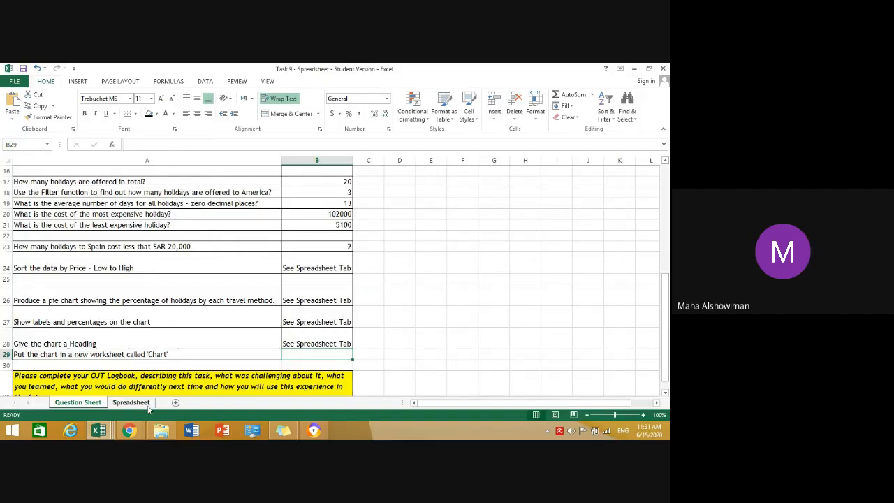
- Move the pie chart from the Spreadsheet sheet to a new sheet named "Chart"
left_click(136, 403)
left_click(263, 261)
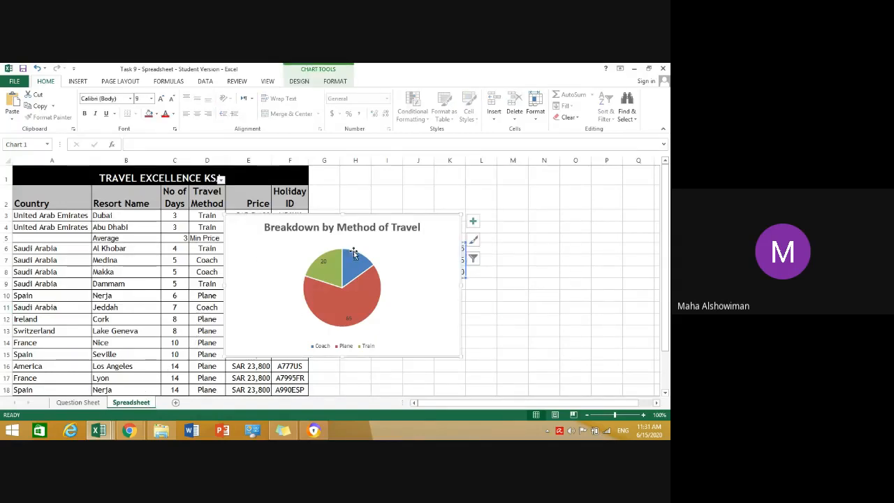
left_click(305, 82)
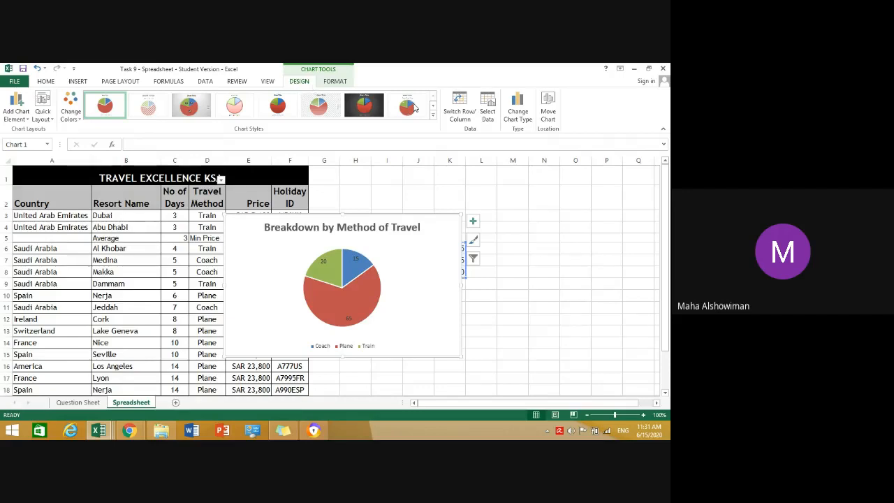
left_click(549, 116)
left_click_drag(522, 159, 482, 111)
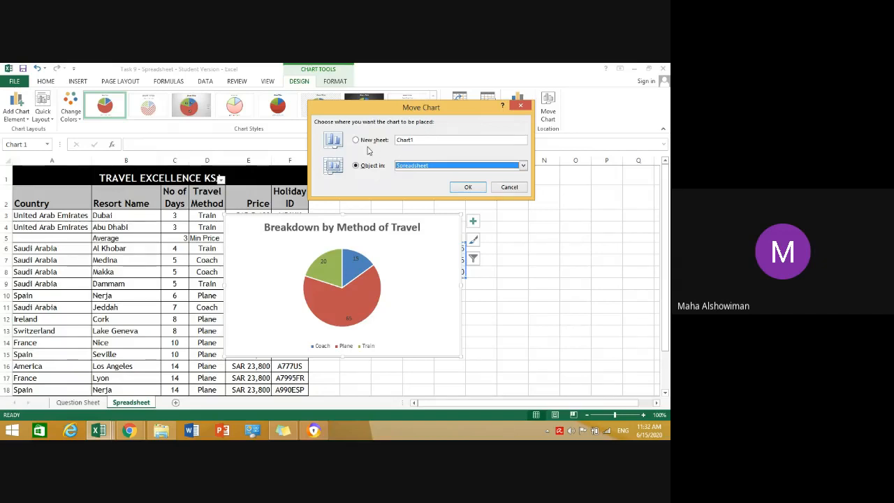
left_click(423, 139)
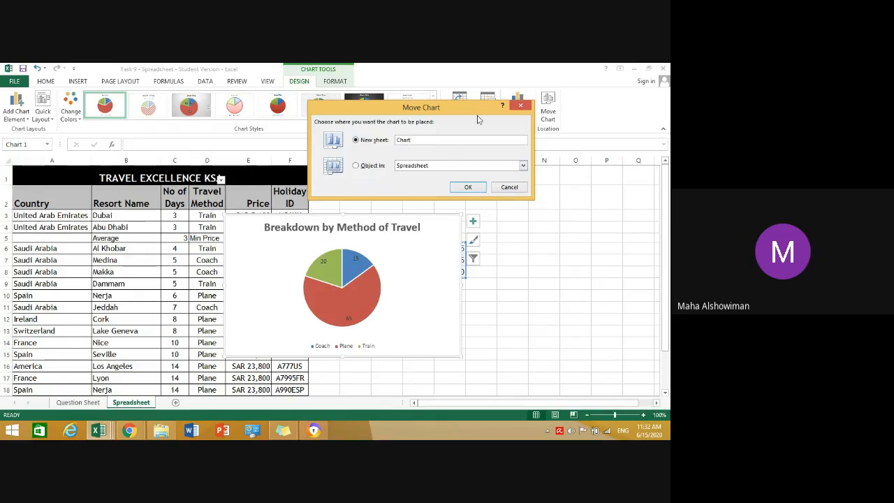
left_click(476, 191)
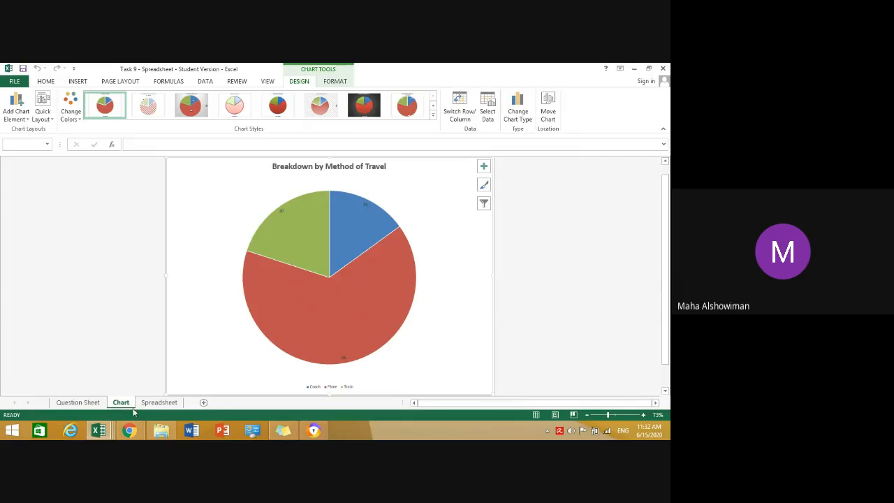
- Answer the new worksheet question in cell B29 of the Question Sheet with "See Chart Tab"
left_click(85, 405)
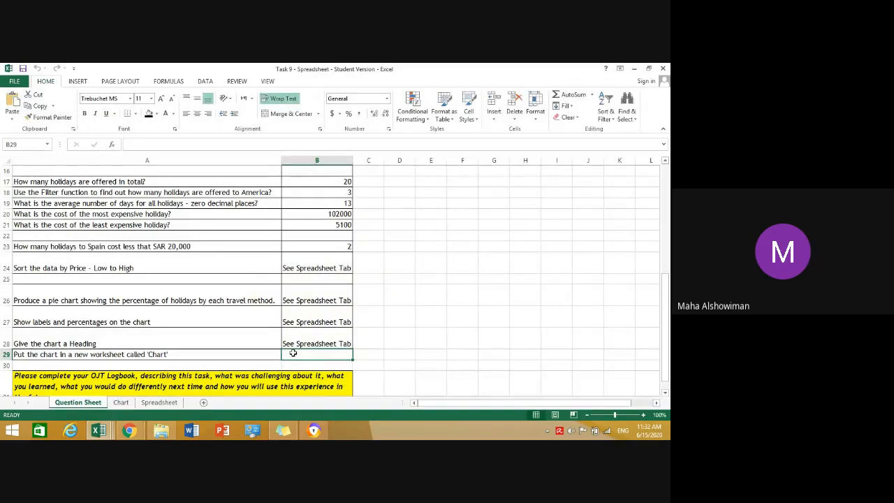
type("See ")
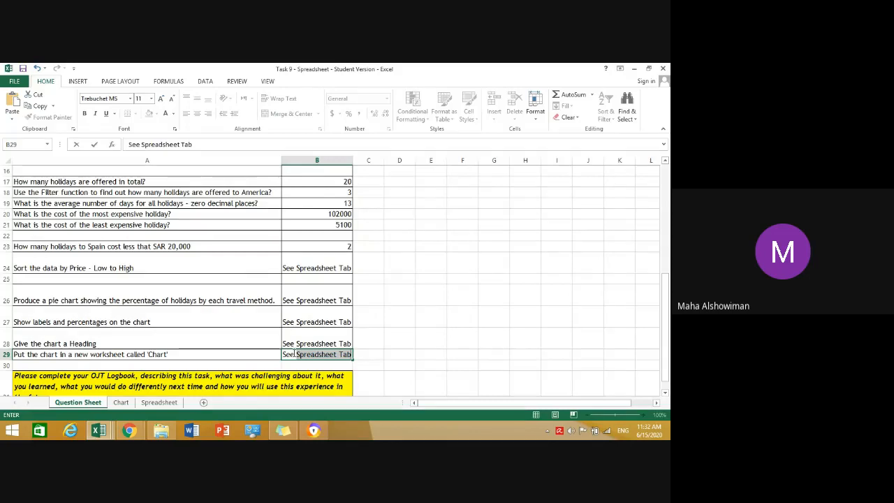
type("Chart ")
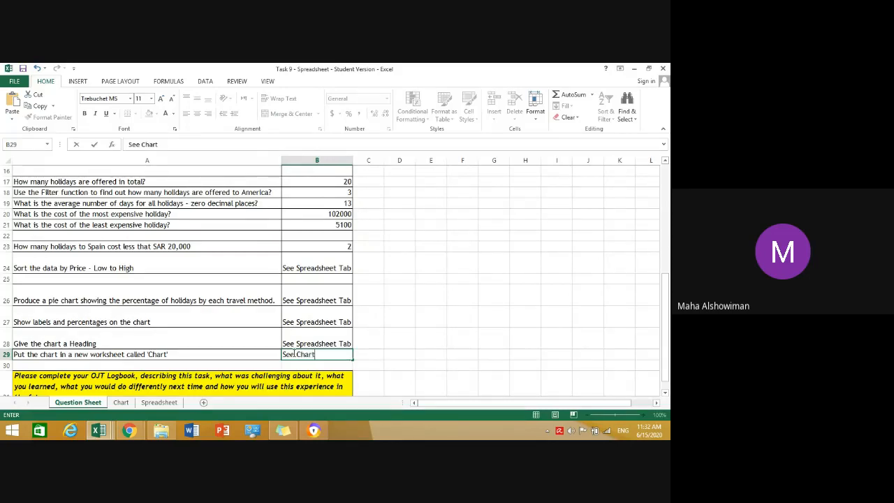
type("Tab")
key("ctrl+Return")
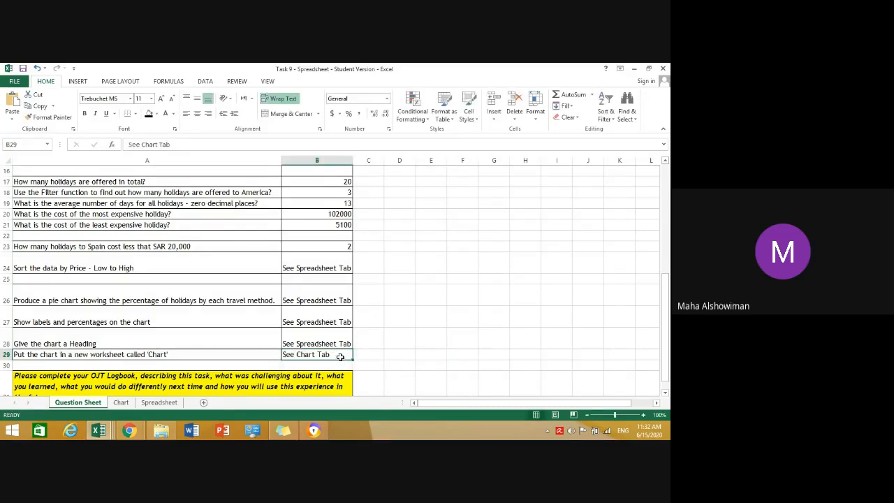
- Copy the answer in B29 over cells B26 to B28 so all chart questions refer to the Chart sheet
key("ctrl+c")
left_click_drag(296, 297, 300, 338)
key("ctrl+v")
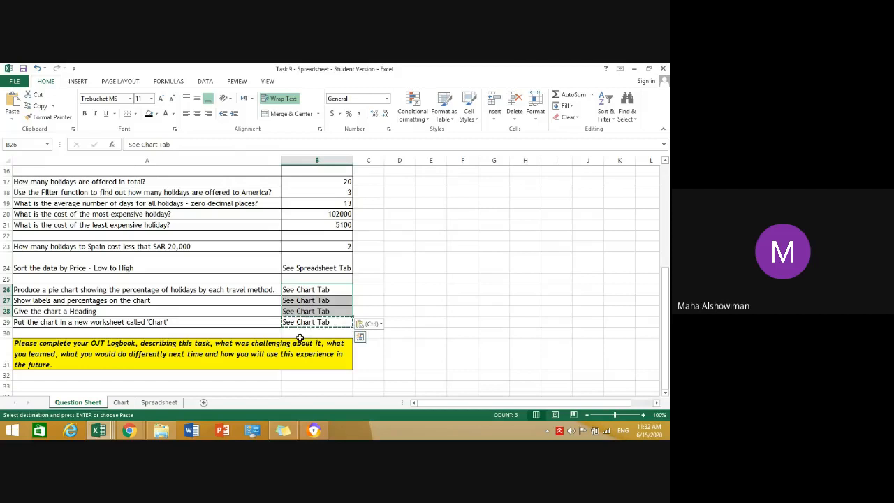
left_click(380, 294)
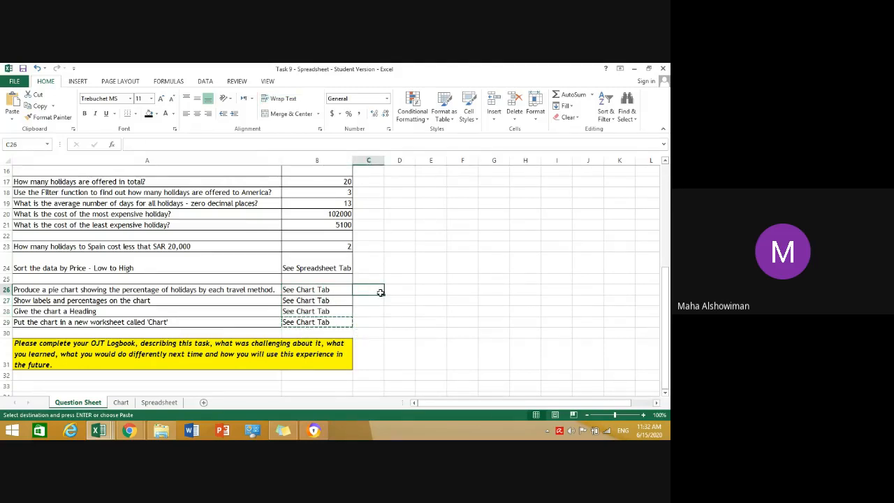
- Save the workbook under a new name in the Day 2 folder, replacing "Student Version" in the file name with the author's first name
scroll(379, 292, "up", 5)
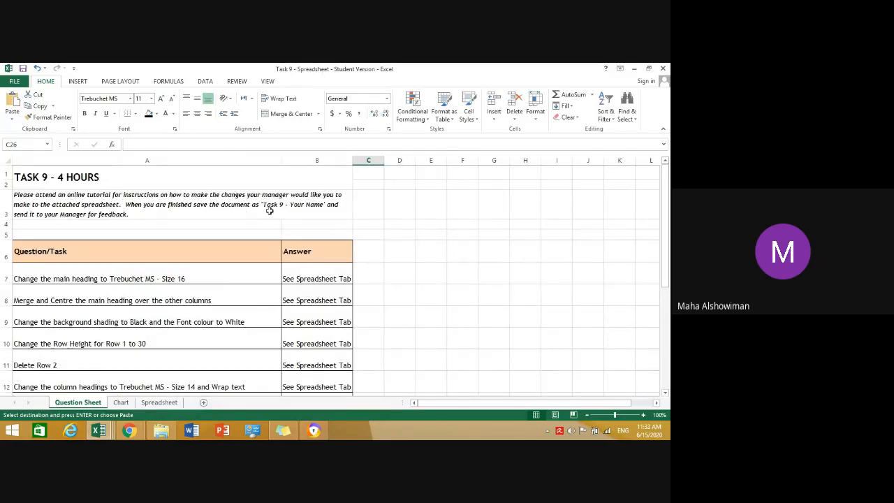
left_click(11, 83)
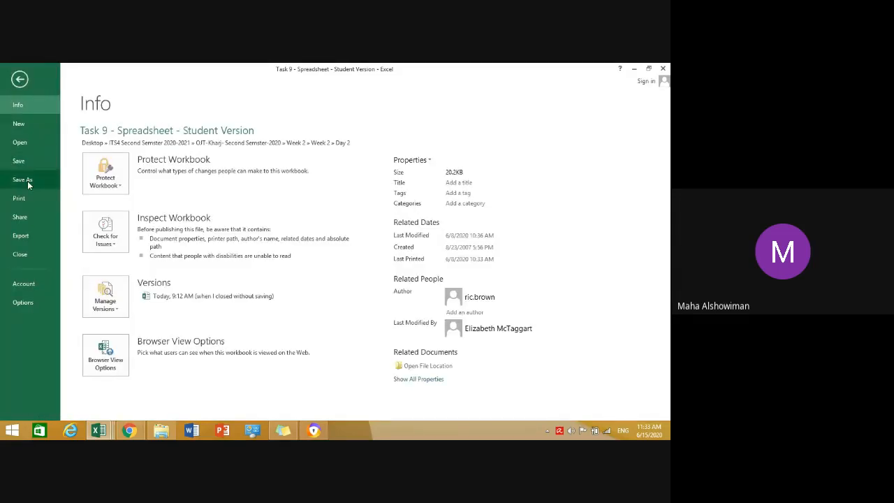
left_click(27, 181)
left_click(271, 168)
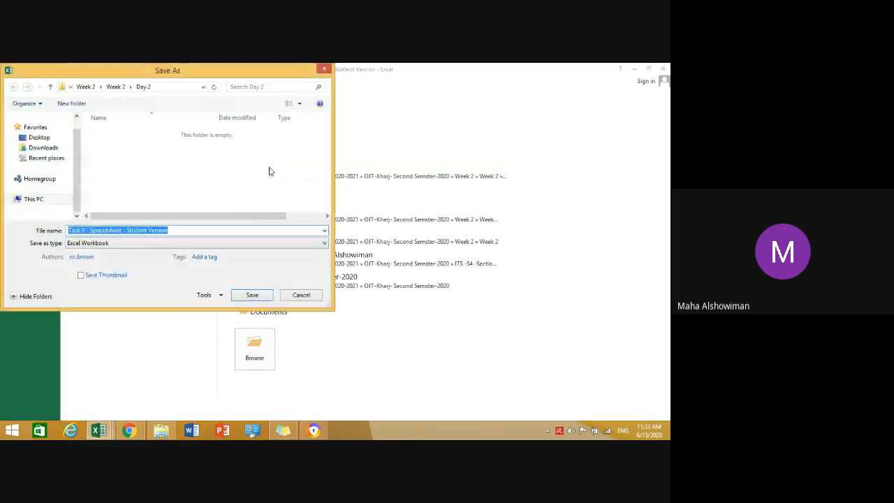
left_click(127, 231)
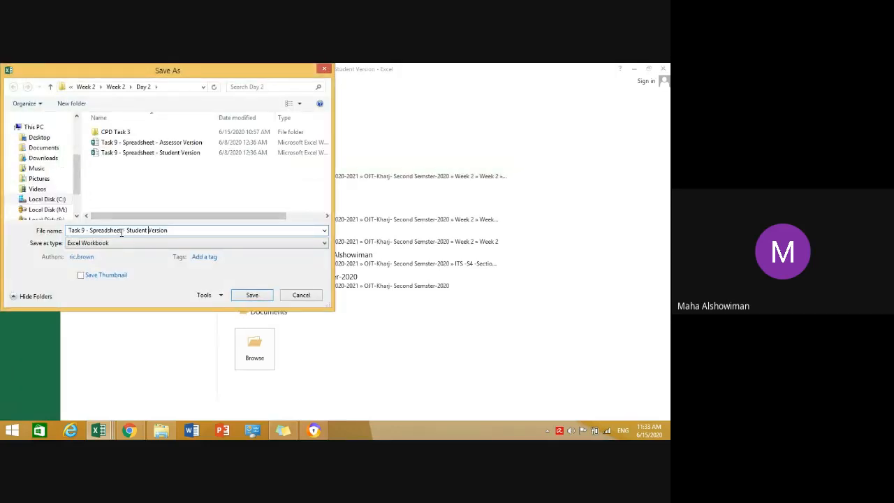
left_click_drag(128, 231, 185, 241)
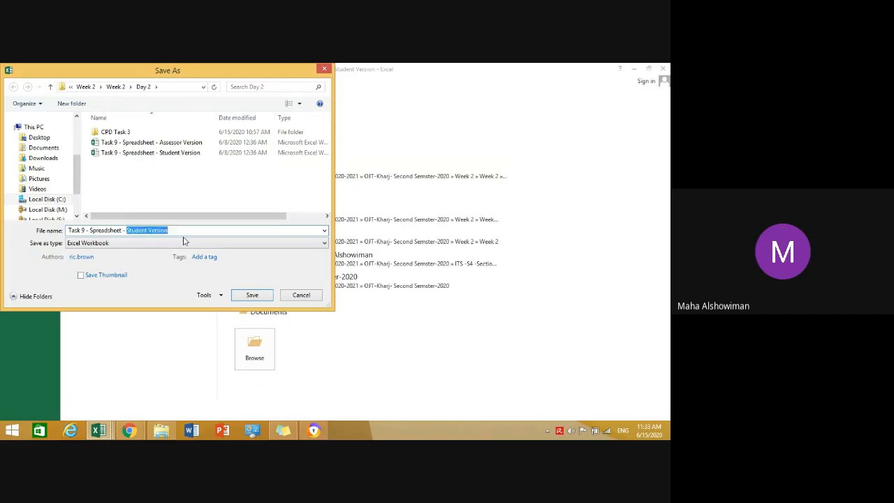
type("Maha")
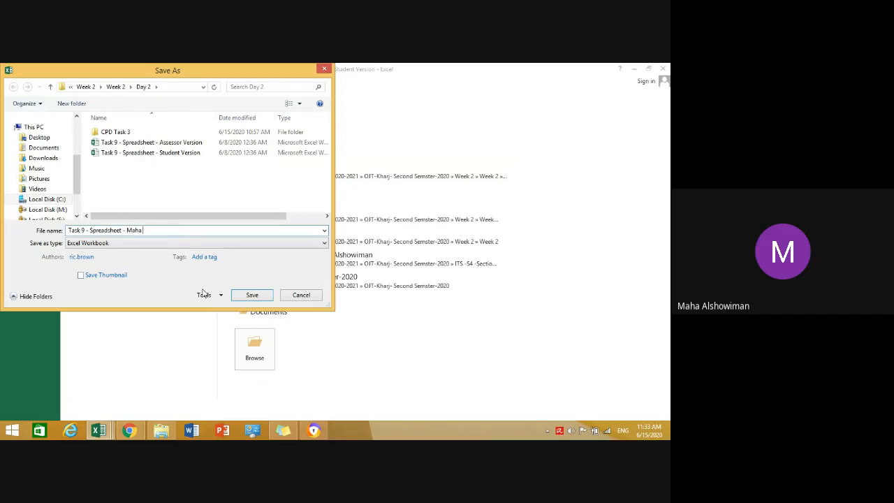
left_click(268, 298)
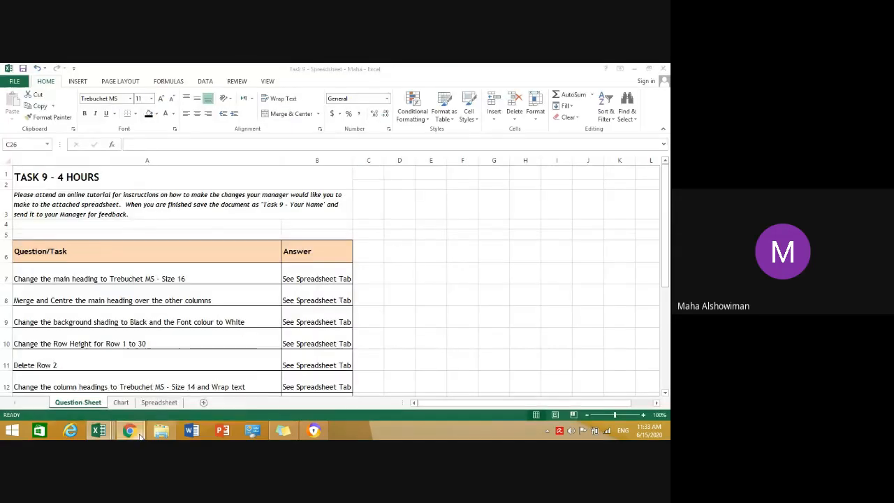
- Switch to Google Drive in Chrome and open the Task Evidence folder inside Week 2's Day 2 folder
mouse_move(127, 433)
left_click(119, 408)
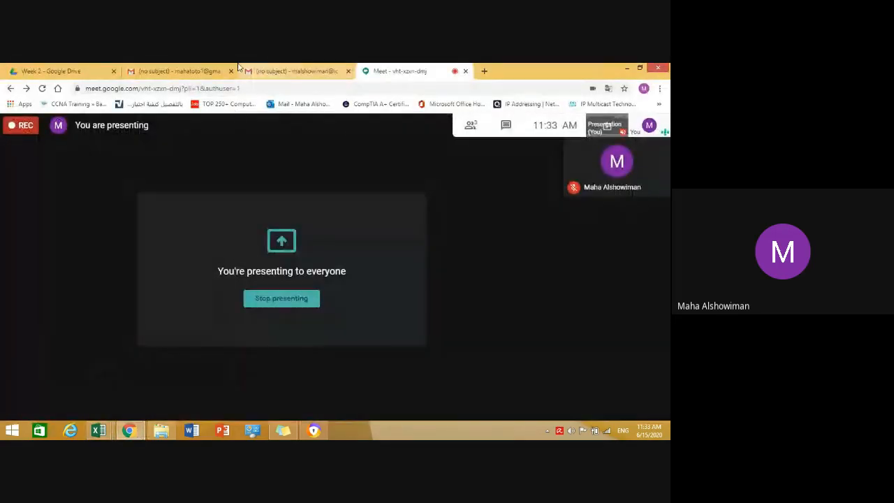
left_click(72, 72)
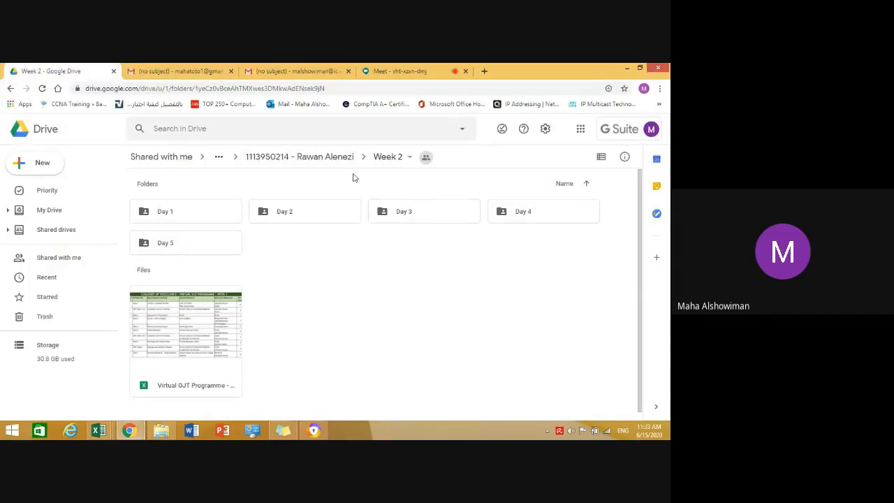
double_click(299, 214)
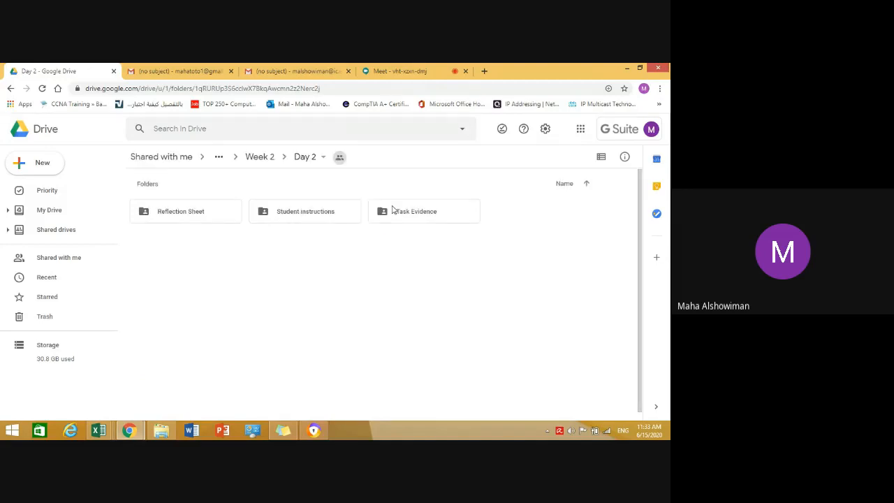
double_click(424, 211)
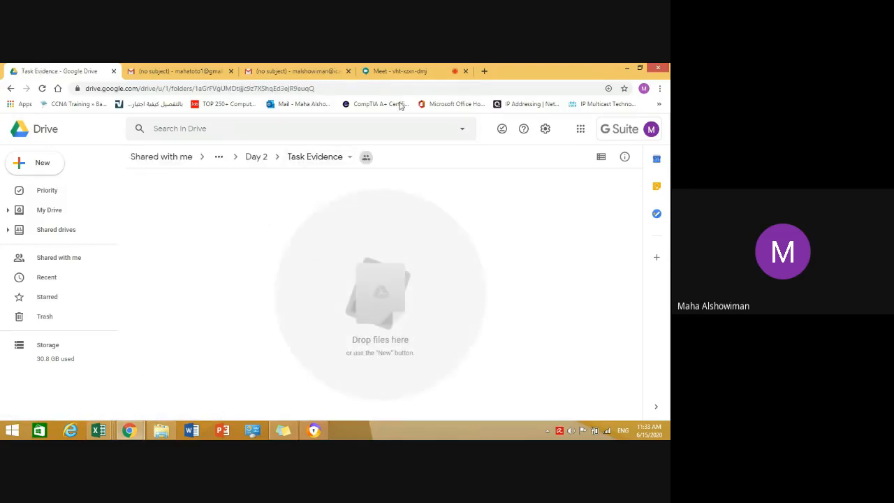
- Switch to the Google Meet call and request to stop recording the meeting
left_click(403, 73)
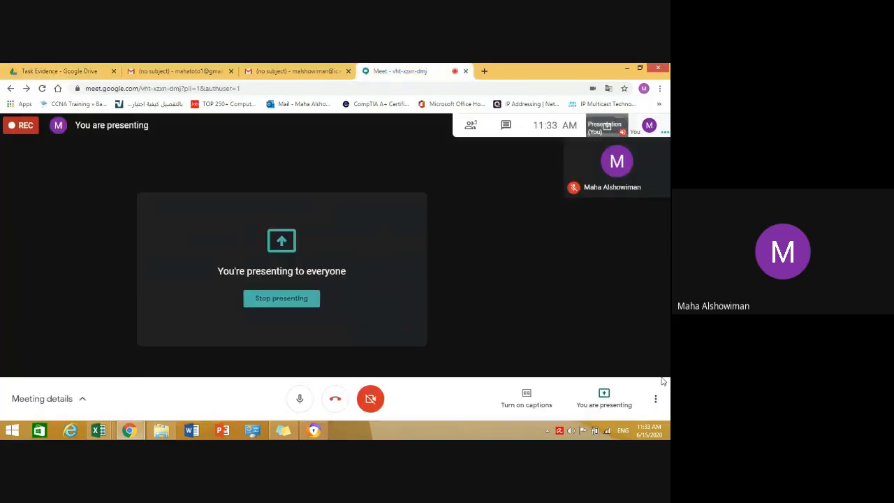
left_click(666, 382)
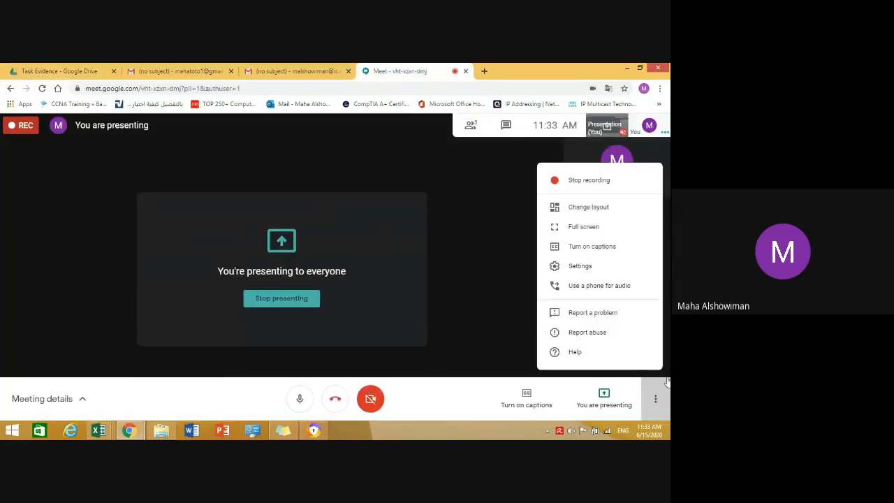
left_click(573, 185)
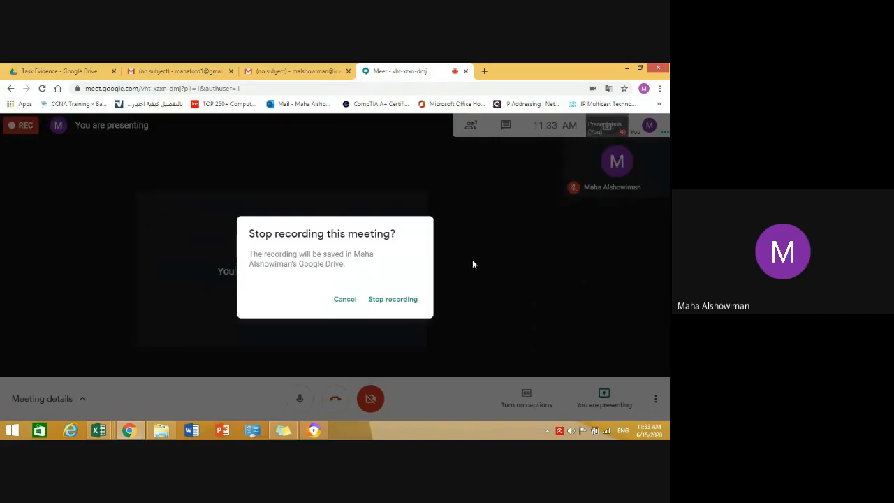